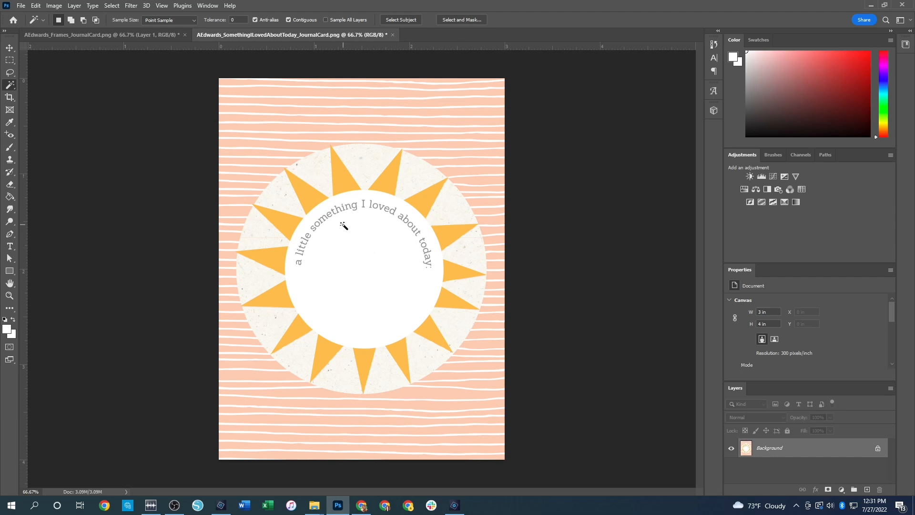
- View the AEdwards_Frames_JournalCard document and return to AEdwards_SomethingILovedAboutToday_JournalCard
left_click(111, 35)
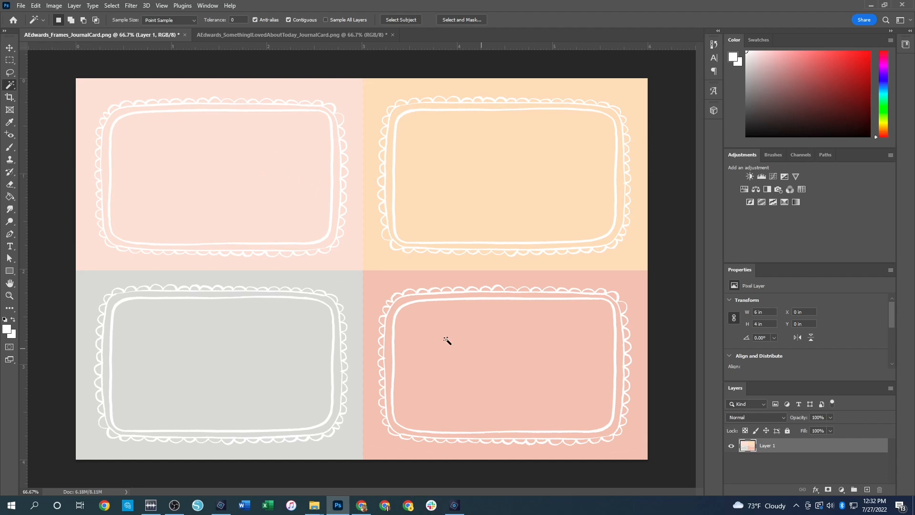
left_click(259, 36)
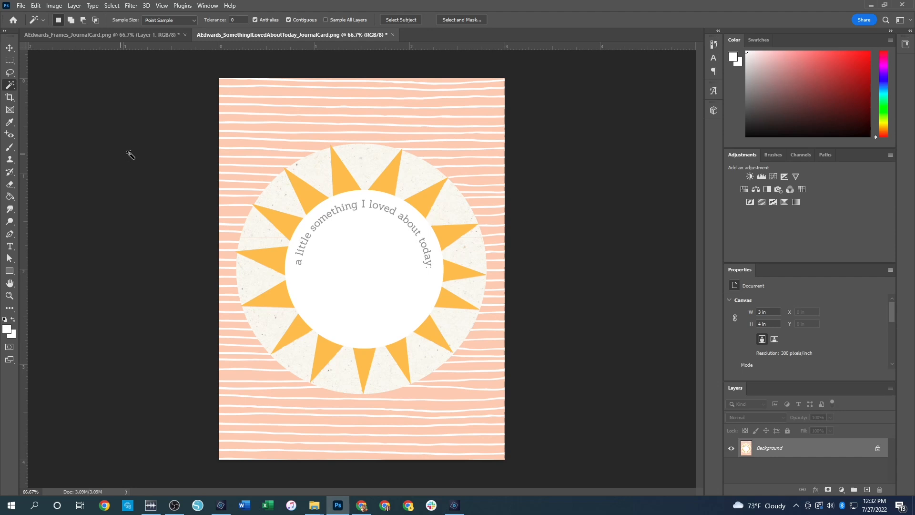
- Switch to the Quick Selection tool and back to the Magic Wand tool
left_click(10, 89)
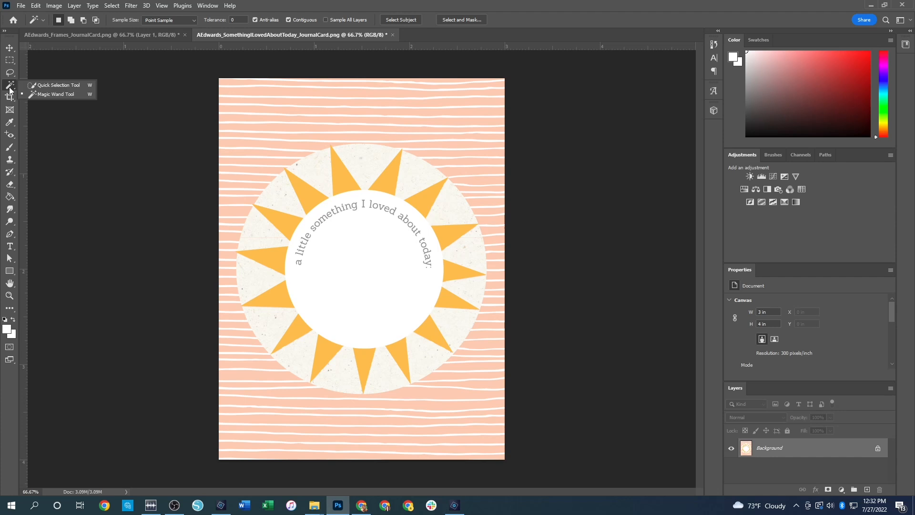
left_click(51, 87)
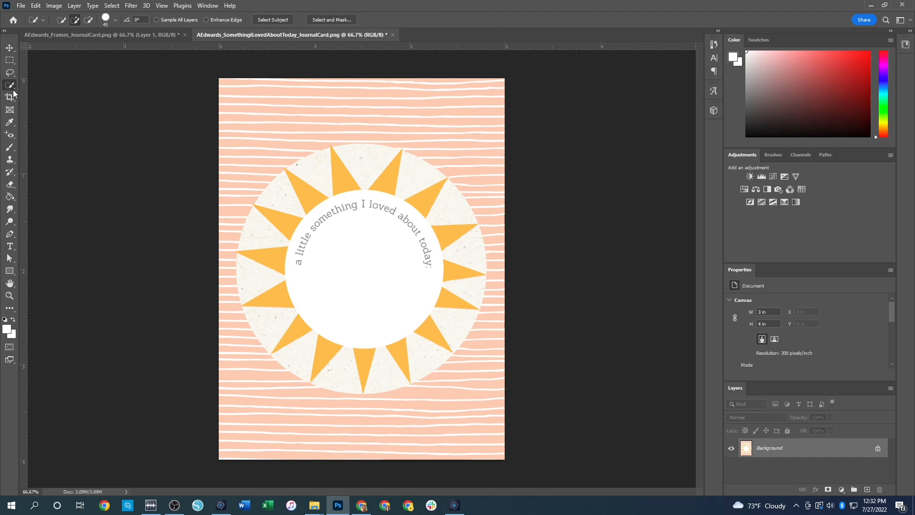
right_click(12, 86)
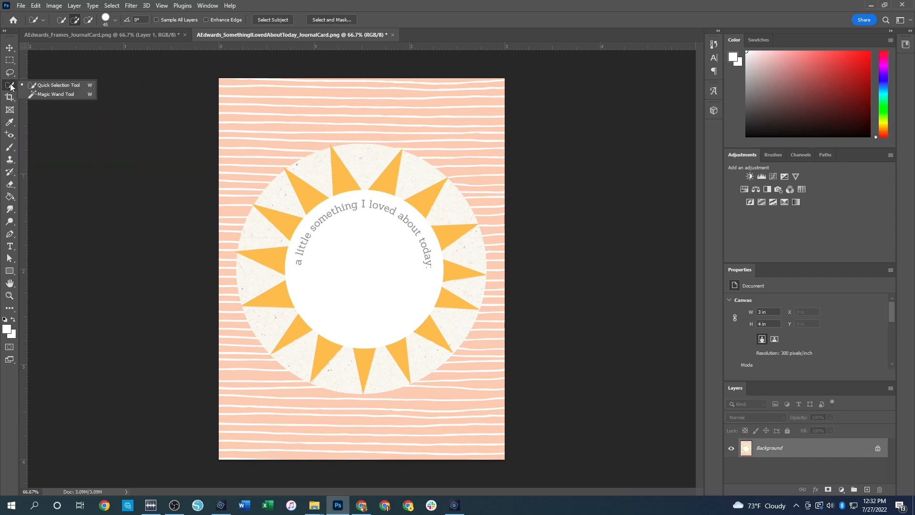
left_click(54, 94)
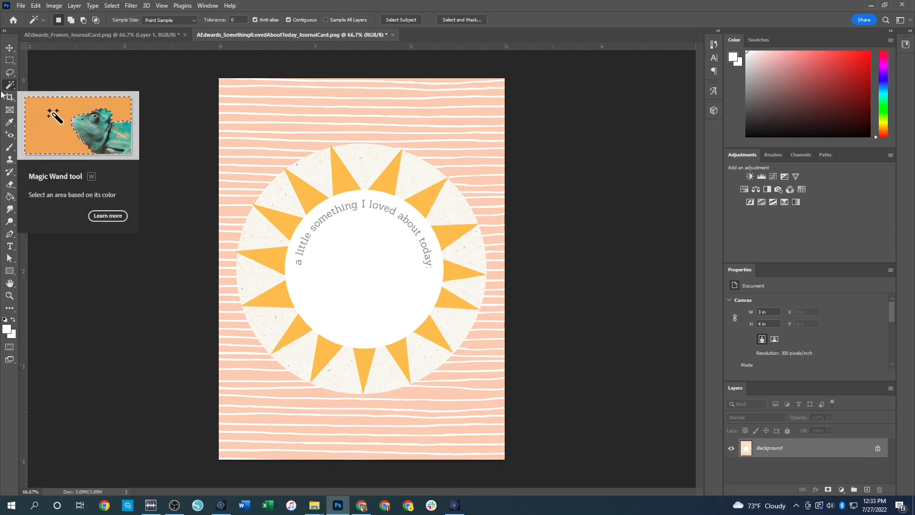
right_click(9, 87)
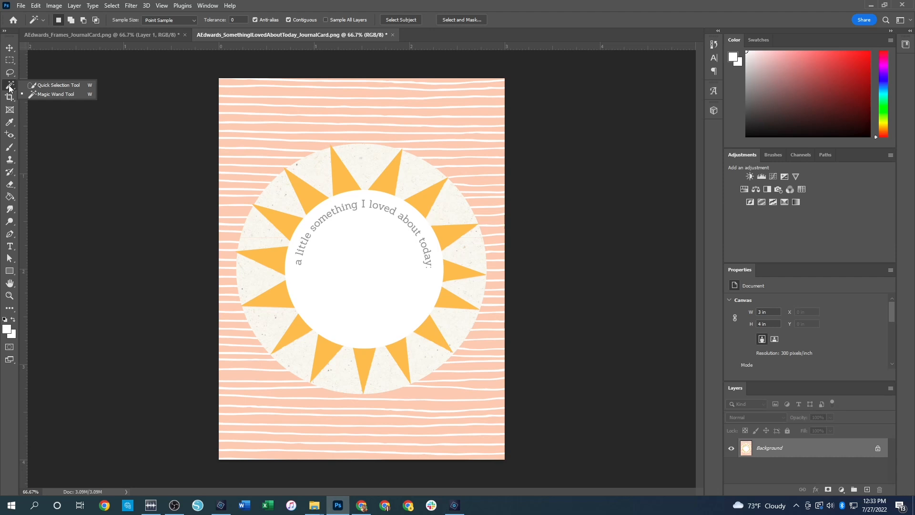
left_click(48, 94)
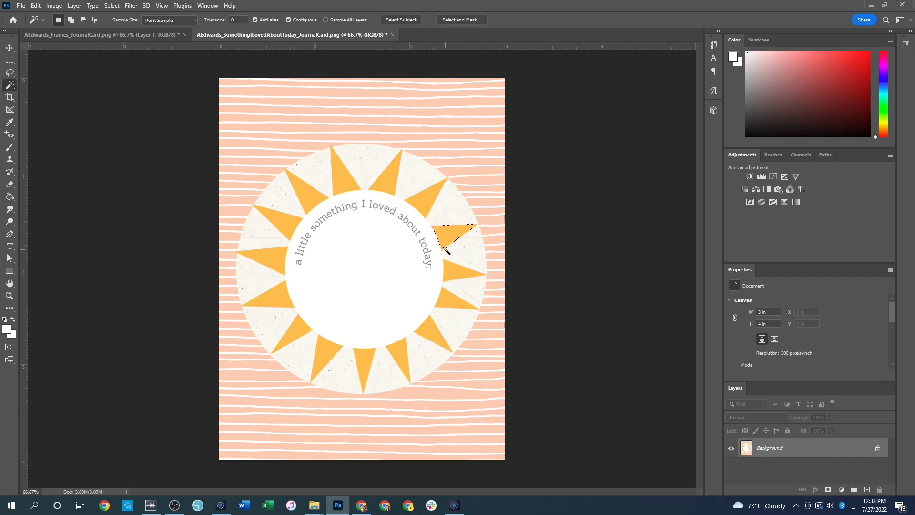
- Build a Magic Wand selection of the sun's lower-right and lower rays plus the white centre circle
left_click(456, 271)
key("shift")
left_click(448, 301)
left_click(428, 328)
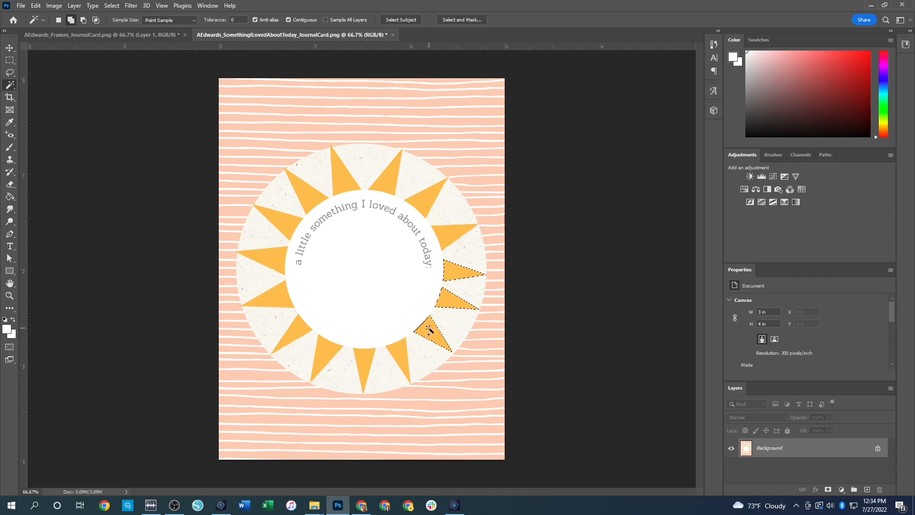
left_click(400, 358)
left_click(366, 360)
left_click(322, 352)
left_click(363, 270)
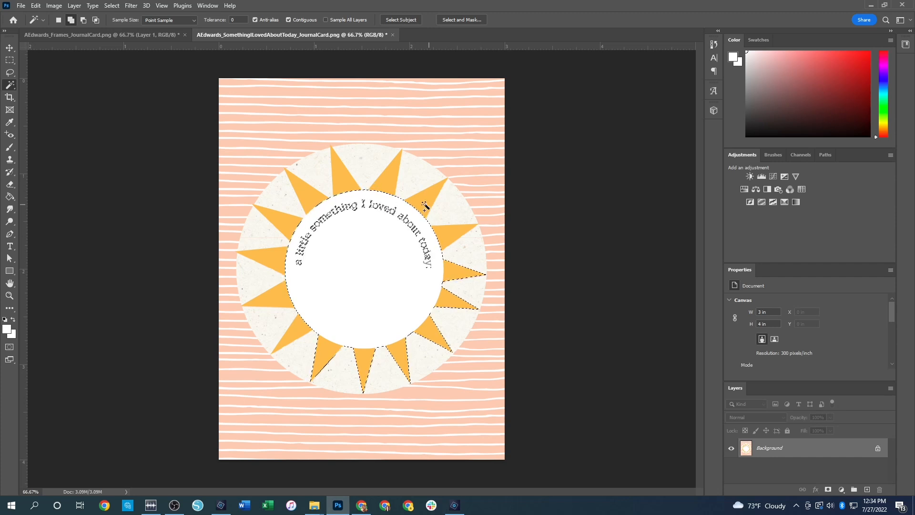
- Add the remaining orange rays around the upper and left sides of the sun to the selection
left_click(446, 241)
left_click(382, 183)
left_click(350, 184)
left_click(309, 195)
left_click(282, 223)
left_click(279, 269)
left_click(269, 300)
left_click(300, 330)
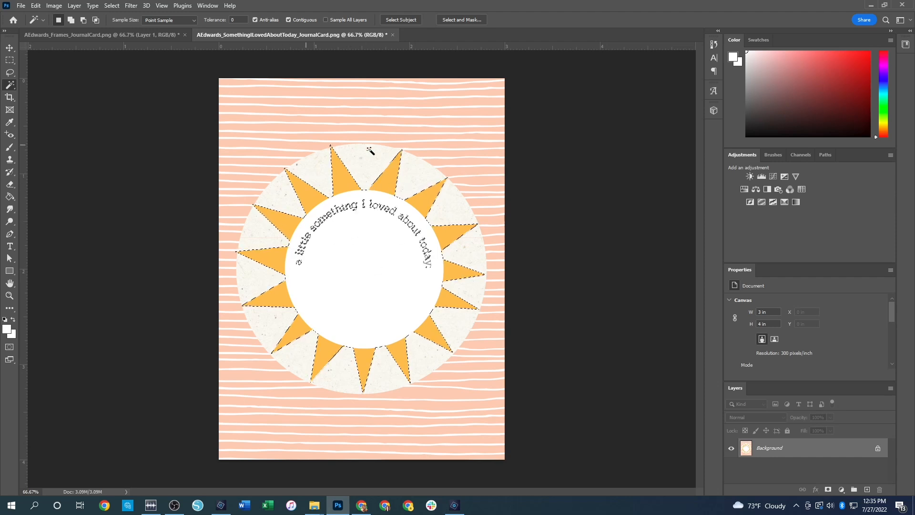
- Invert the sun selection to the surrounding background, and invert it back to the rays and centre
right_click(341, 281)
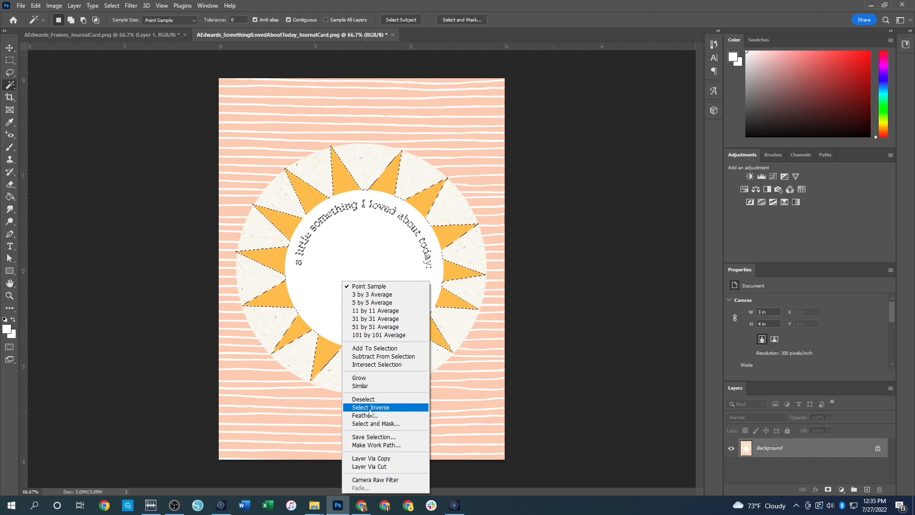
left_click(370, 408)
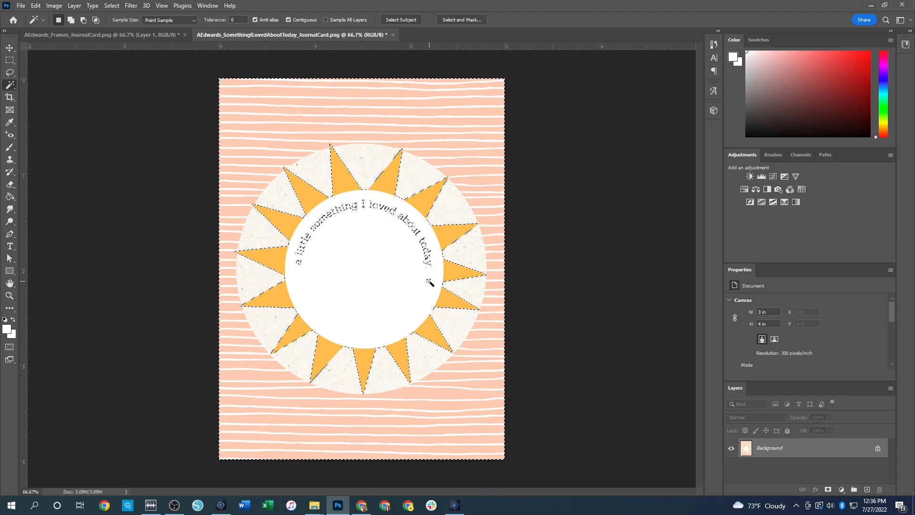
right_click(359, 262)
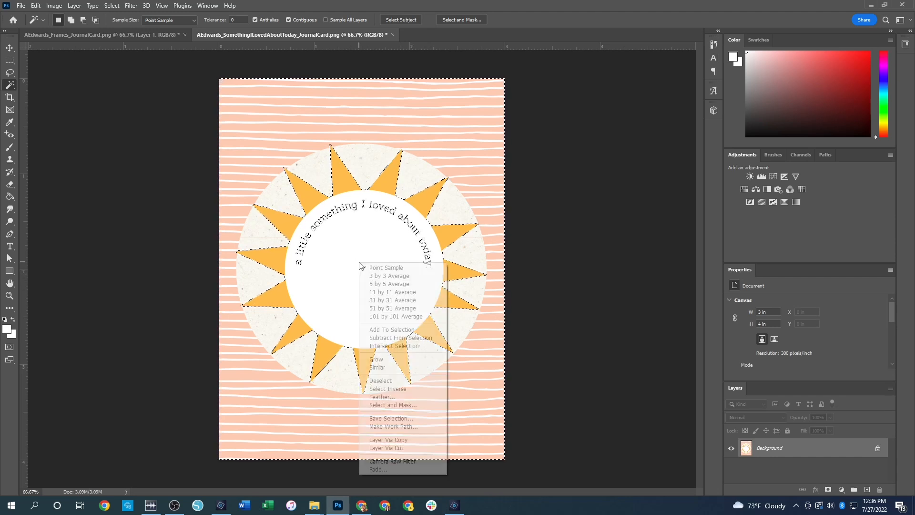
left_click(388, 388)
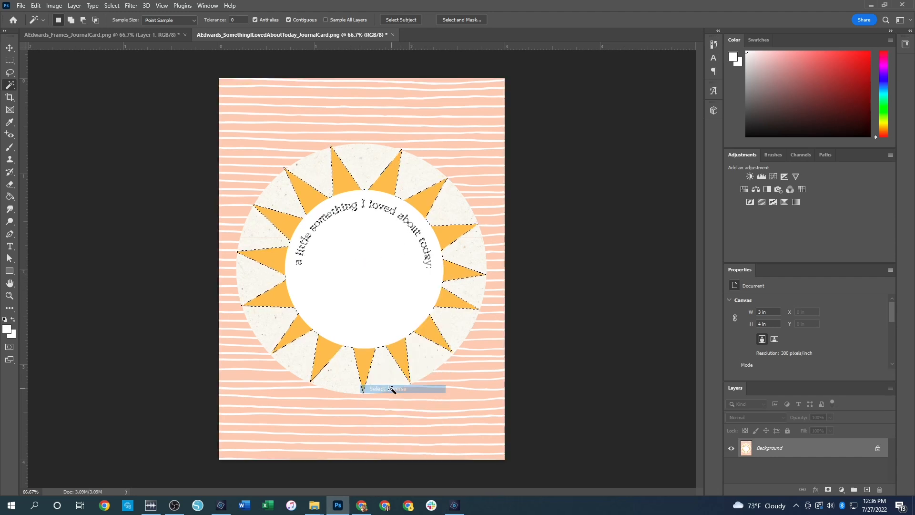
- Cut the selected rays and centre circle to a new layer, and inspect both layers by toggling their visibility
right_click(391, 270)
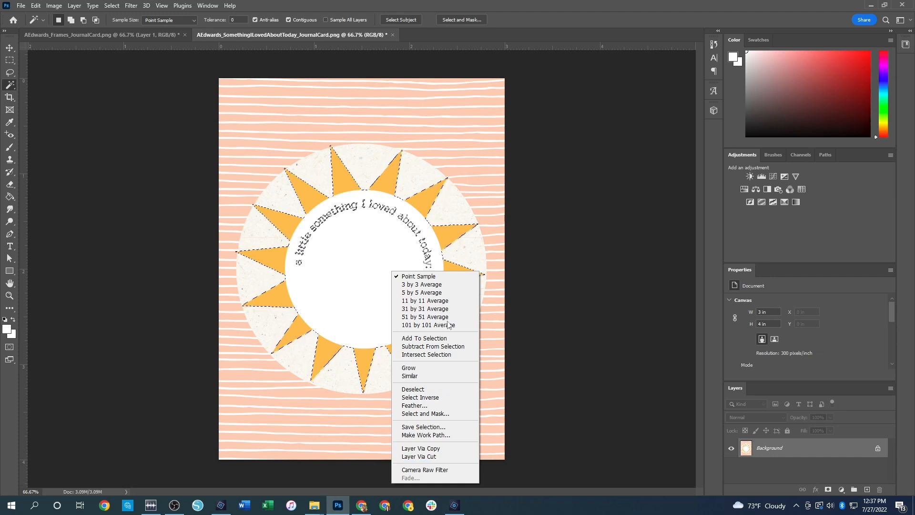
left_click(428, 459)
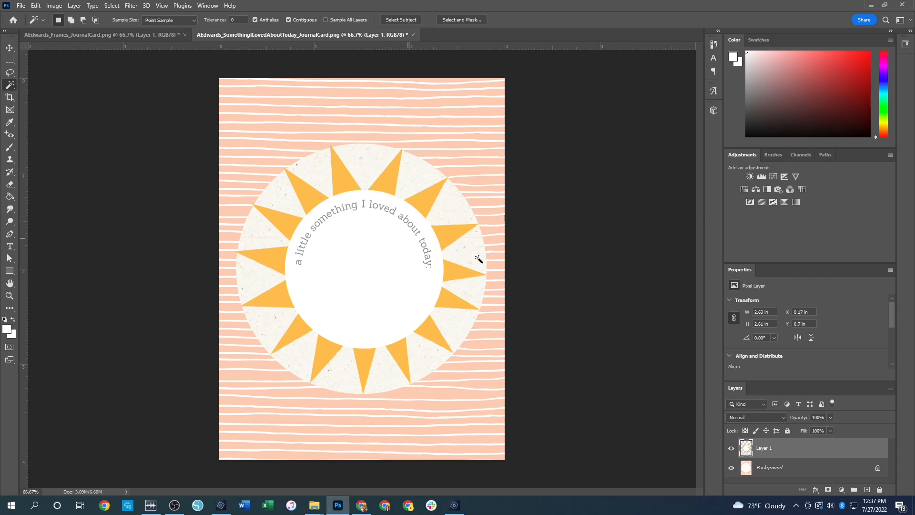
left_click(731, 448)
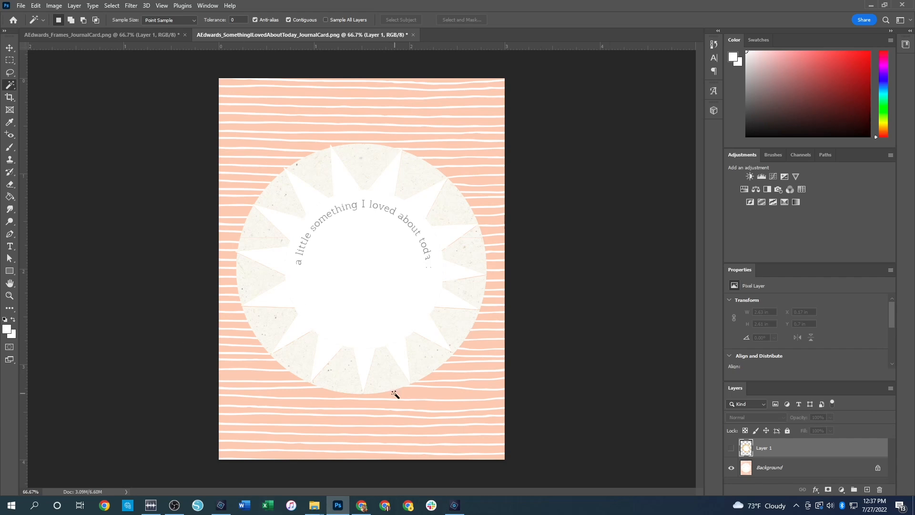
left_click(731, 449)
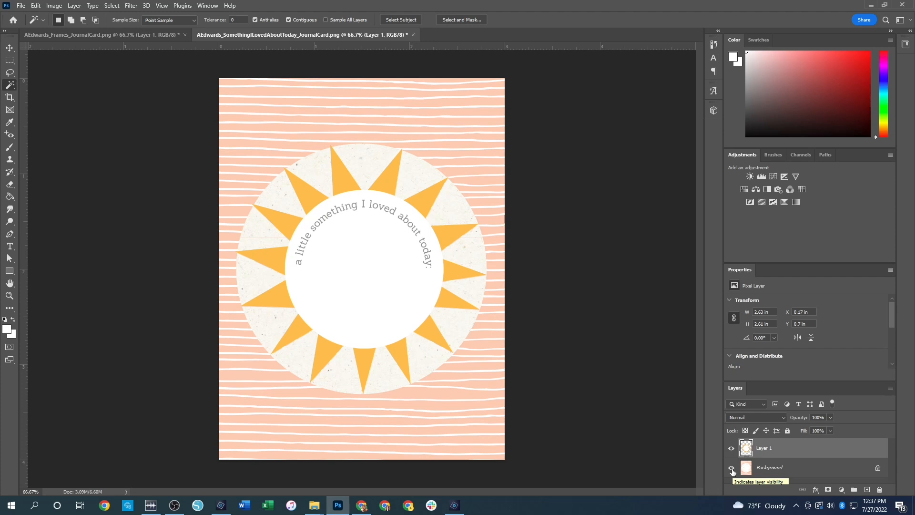
left_click(732, 470)
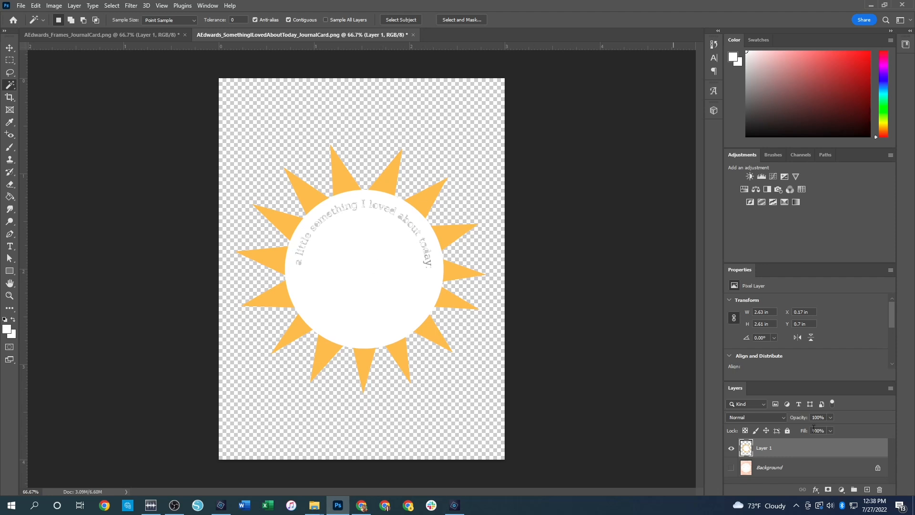
left_click(731, 467)
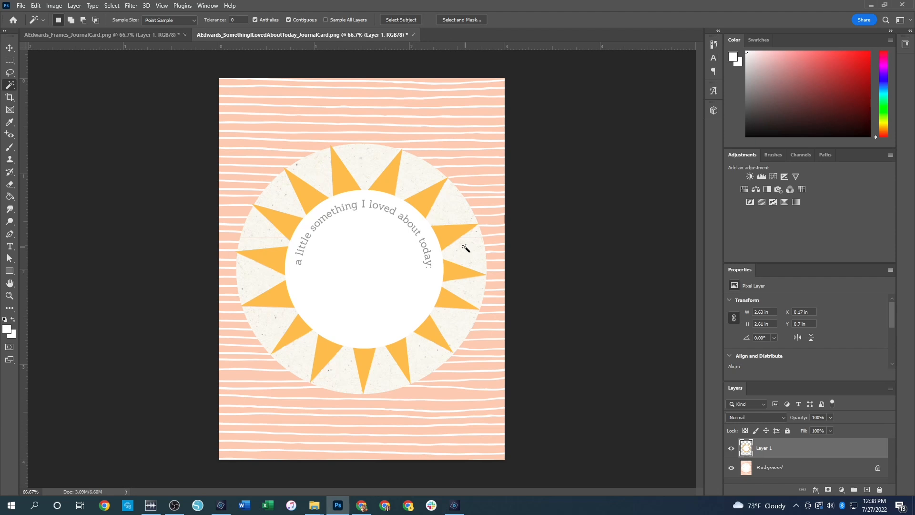
- Undo the layer cut and visibility changes, and clear the restored sun selection
key("ctrl+z")
key("ctrl+z")
key("ctrl+z")
key("ctrl+z")
key("ctrl+z")
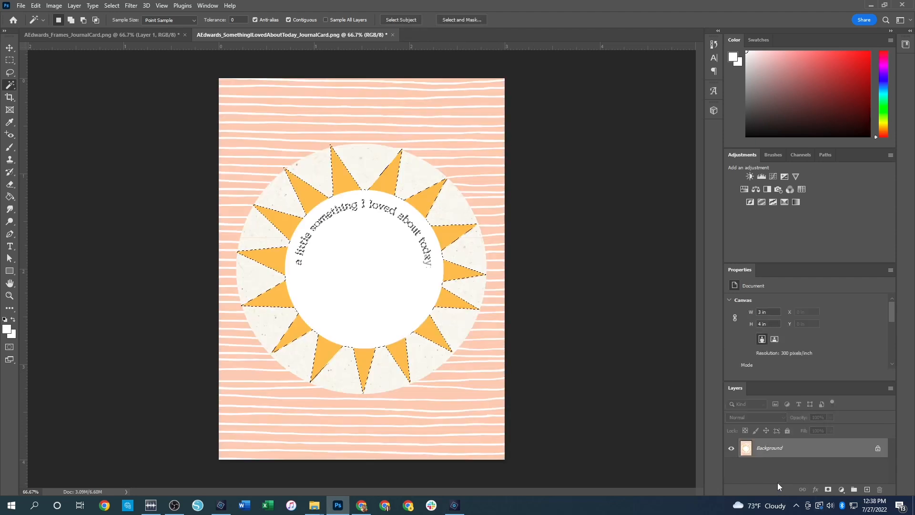
right_click(370, 250)
left_click(404, 372)
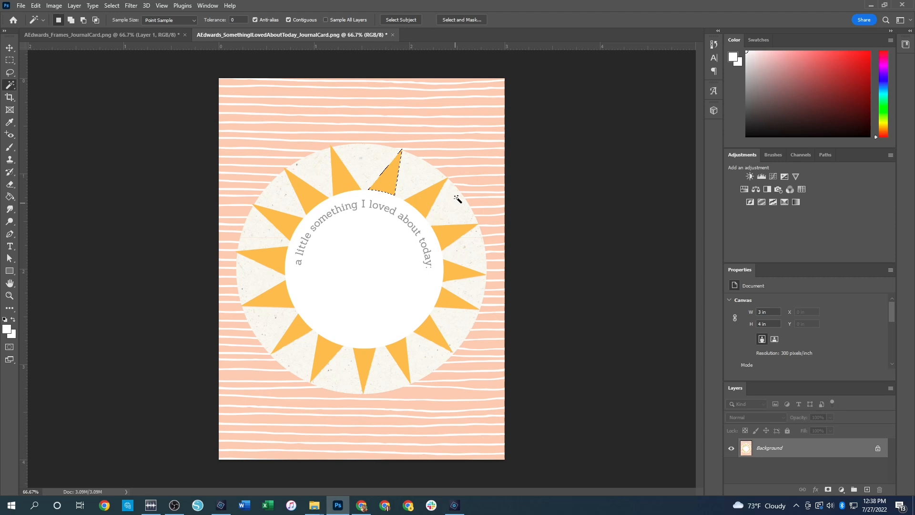
- Select a few right-side sun rays with the Magic Wand and clear the selection
left_click(428, 200)
left_click(451, 230)
left_click(458, 275)
key("ctrl+d")
- Switch to the Quick Selection tool
right_click(8, 87)
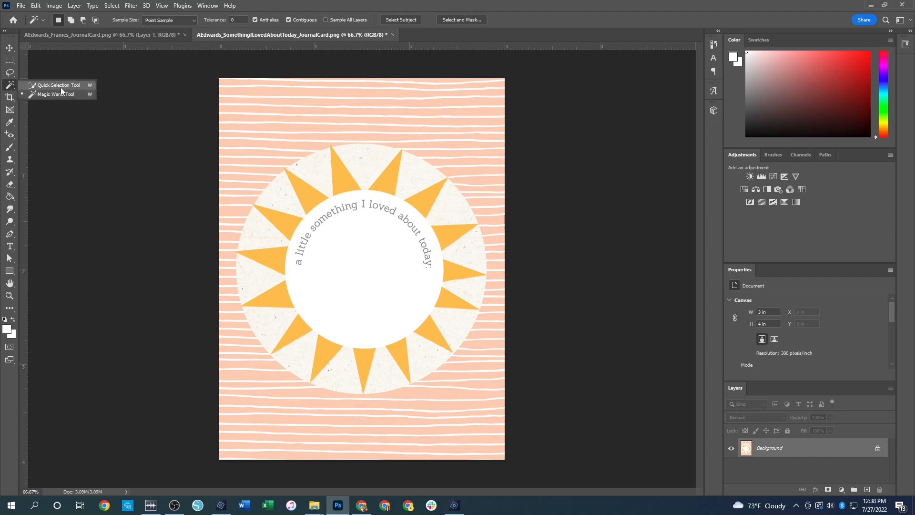
left_click(61, 85)
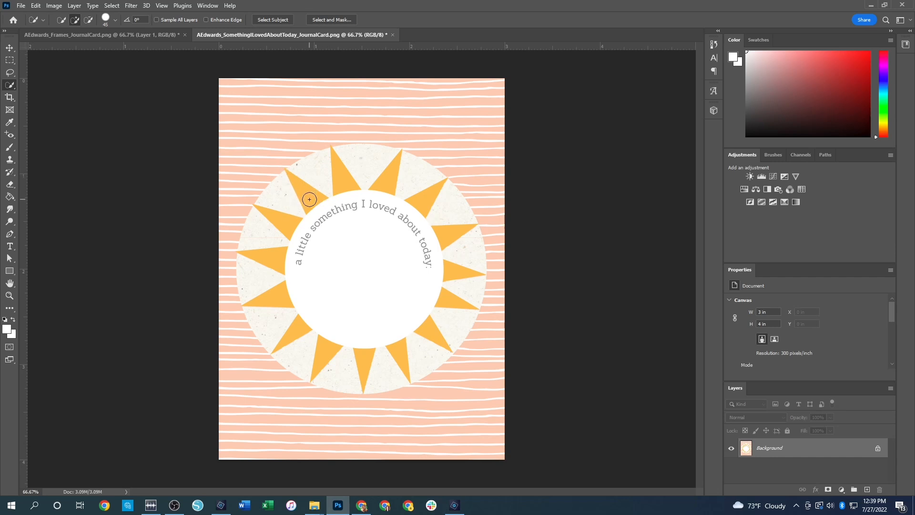
- Try the Quick Selection tool on the sun's upper-left rays and the area between them, and clear the selection
left_click(310, 204)
left_click(324, 180)
left_click(340, 177)
key("ctrl+d")
- Brush a Quick Selection over the white centre, rays and speckled circle, leaving out the striped area above the sun
left_click(335, 223)
left_click(413, 211)
mouse_move(414, 212)
left_mouse_down()
mouse_move(437, 236)
mouse_move(455, 281)
mouse_move(437, 327)
mouse_move(376, 365)
mouse_move(308, 348)
mouse_move(273, 292)
mouse_move(273, 219)
mouse_move(311, 180)
mouse_move(370, 165)
mouse_move(416, 185)
left_mouse_up()
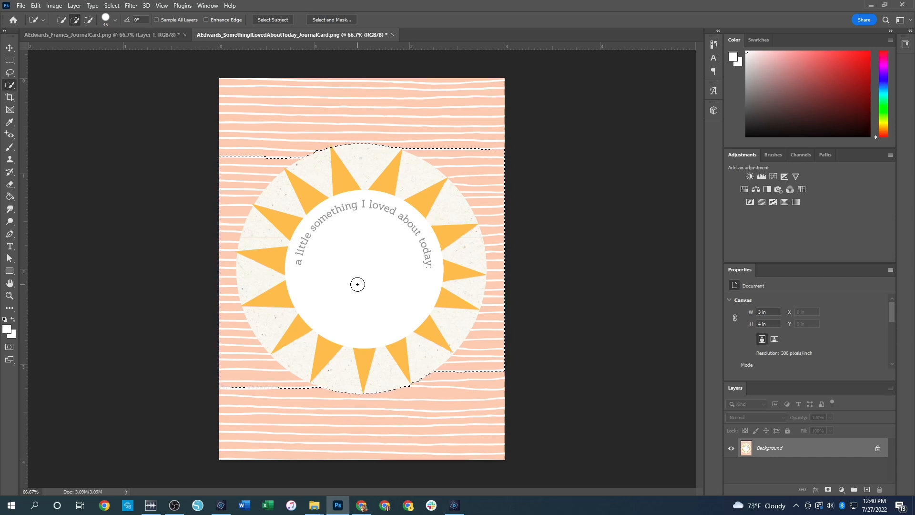
left_click(265, 104)
key("ctrl+z")
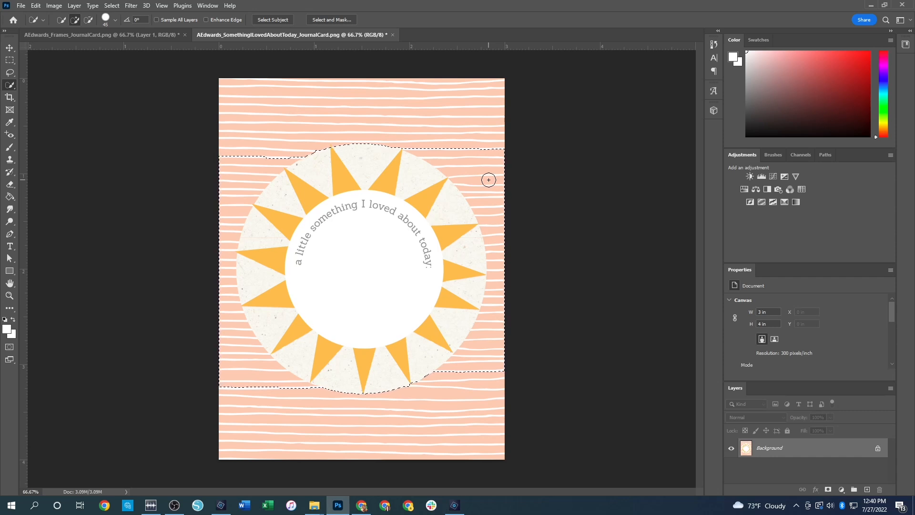
- Subtract the striped background on both sides of the sun from the selection, leaving only the full circle
key("alt")
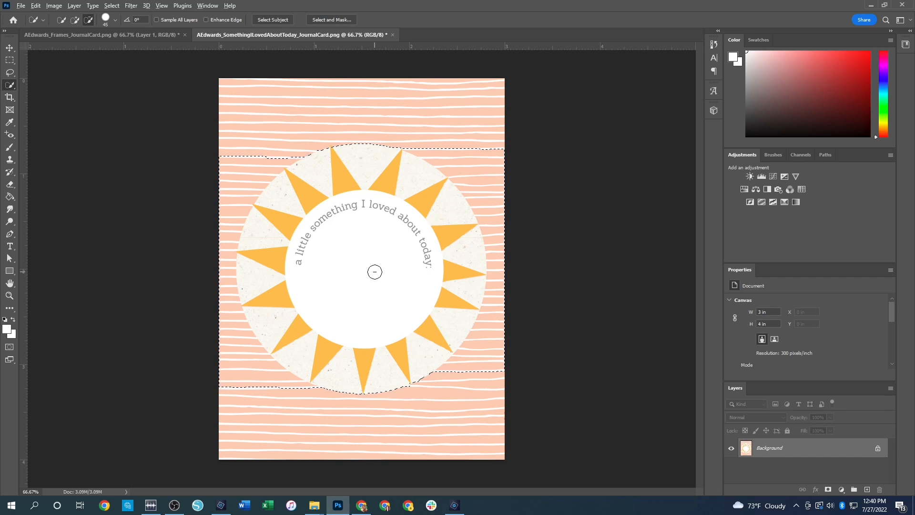
mouse_move(493, 163)
left_mouse_down()
mouse_move(463, 153)
mouse_move(490, 180)
mouse_move(502, 220)
mouse_move(486, 316)
mouse_move(467, 357)
mouse_move(447, 373)
left_mouse_up()
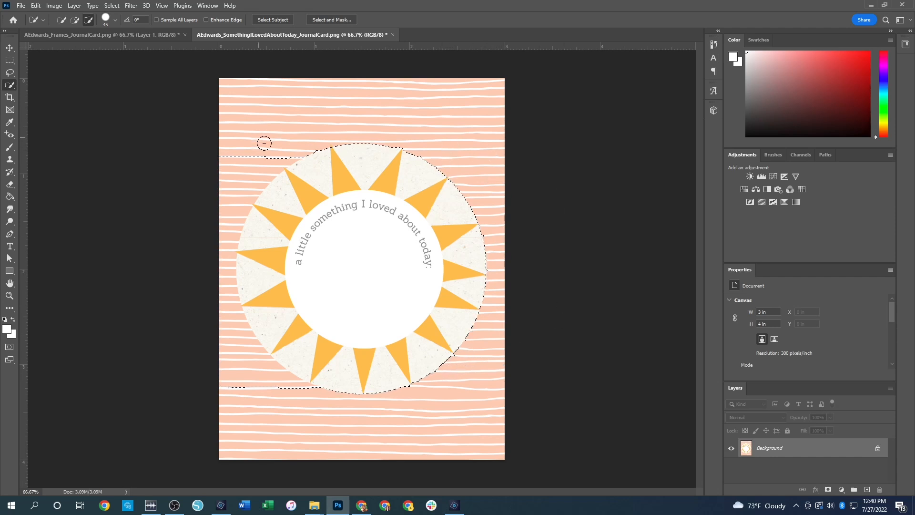
mouse_move(277, 149)
left_mouse_down()
mouse_move(239, 198)
mouse_move(220, 311)
mouse_move(230, 347)
mouse_move(257, 376)
mouse_move(304, 395)
left_mouse_up()
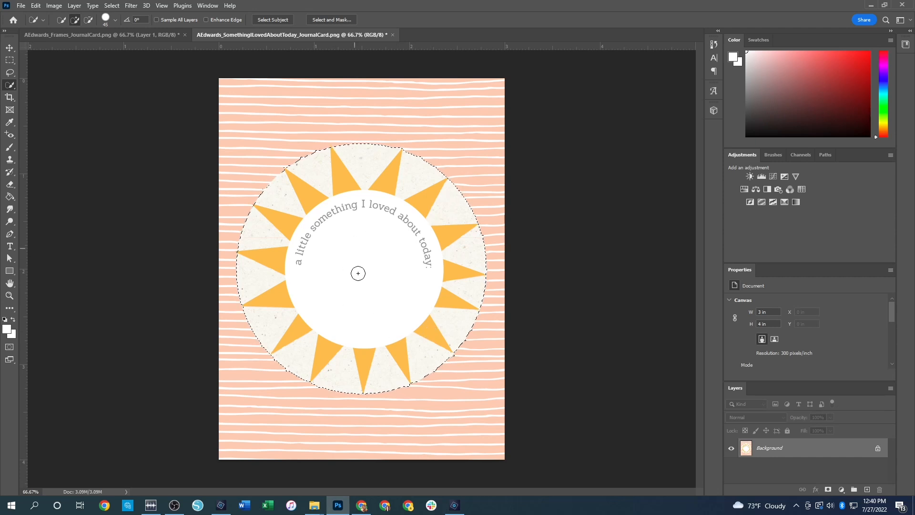
- Copy the selected sun circle to a new layer and hide the Background layer to isolate it
right_click(372, 238)
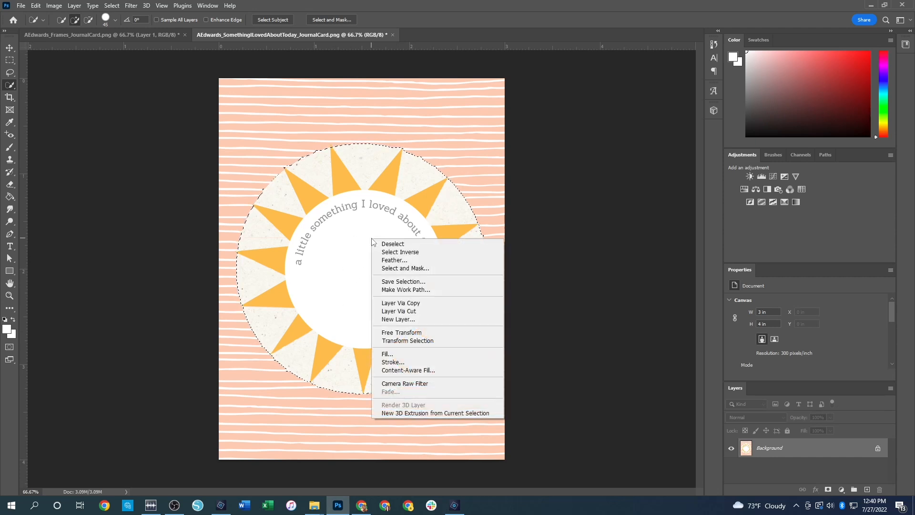
left_click(432, 304)
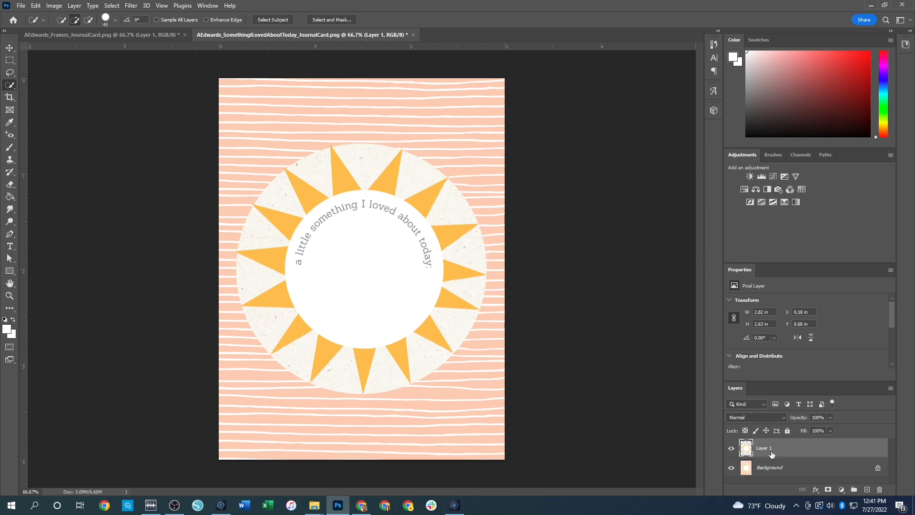
left_click(731, 448)
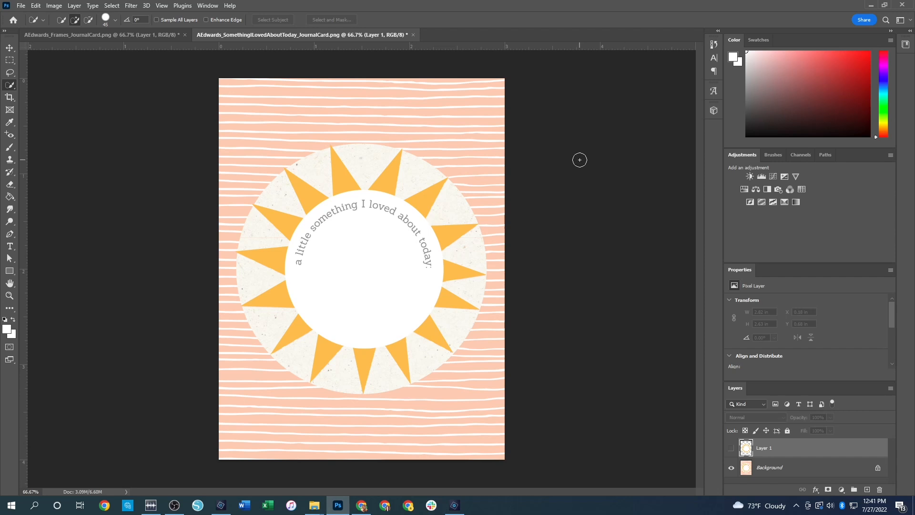
left_click(731, 448)
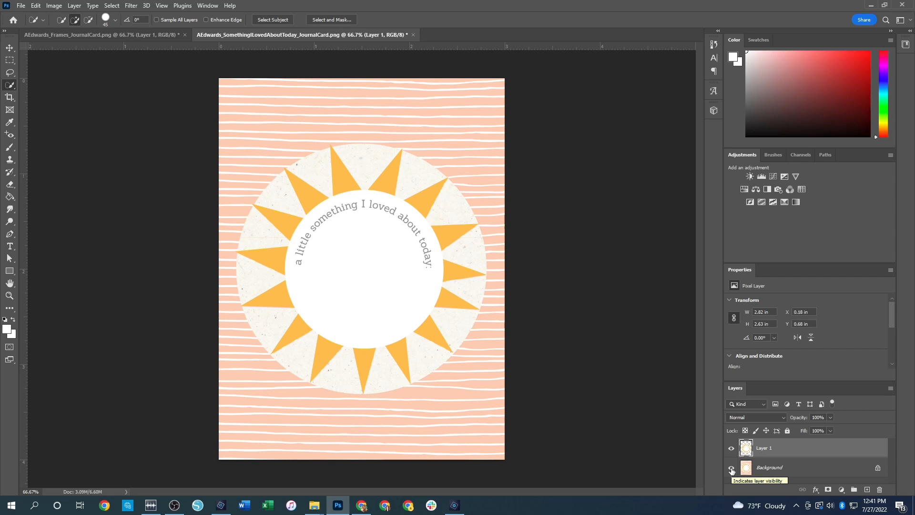
left_click(732, 468)
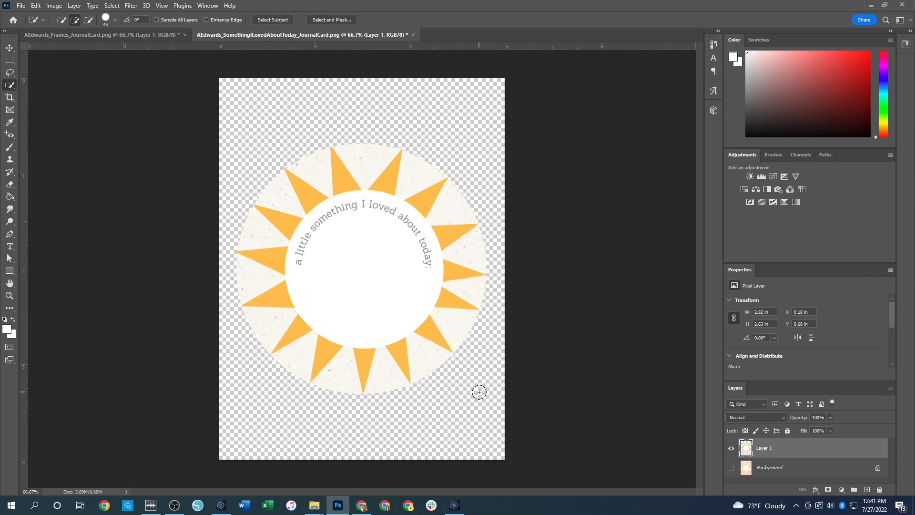
- Show the Background layer again and select the four upper and upper-right sun rays with the Magic Wand
left_click(731, 468)
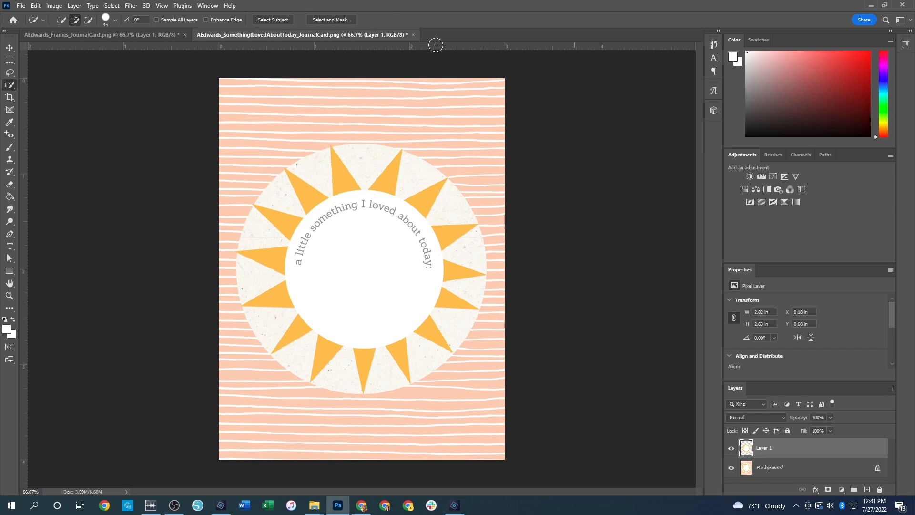
right_click(14, 85)
left_click(43, 95)
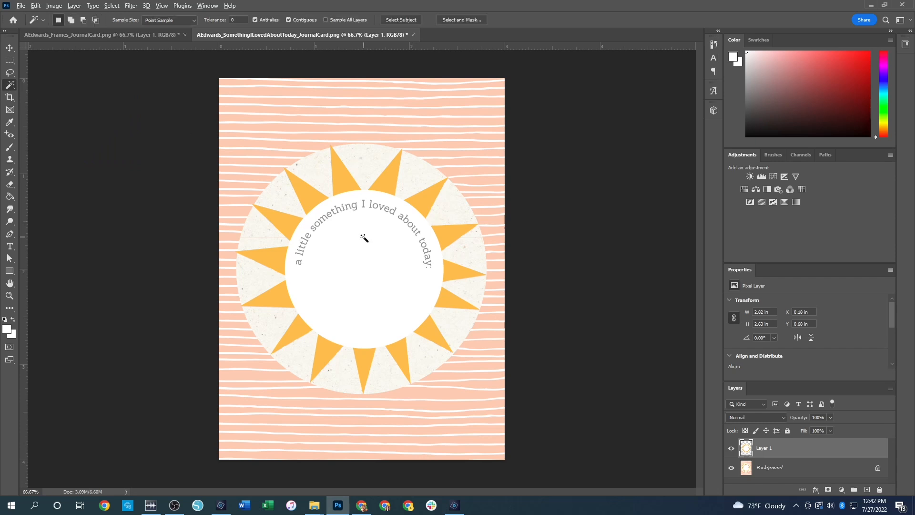
left_click(347, 180)
left_click(384, 184, "shift")
left_click(425, 198, "shift")
left_click(449, 233, "shift")
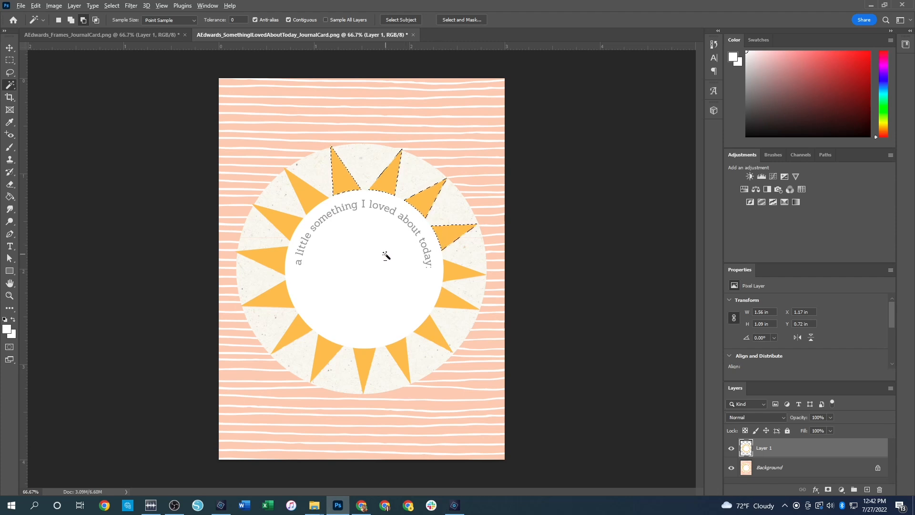
- Subtract the selected sun rays from the Magic Wand selection one by one until nothing is selected
left_click(451, 238, "alt")
left_click(424, 209, "alt")
left_click(389, 185, "alt")
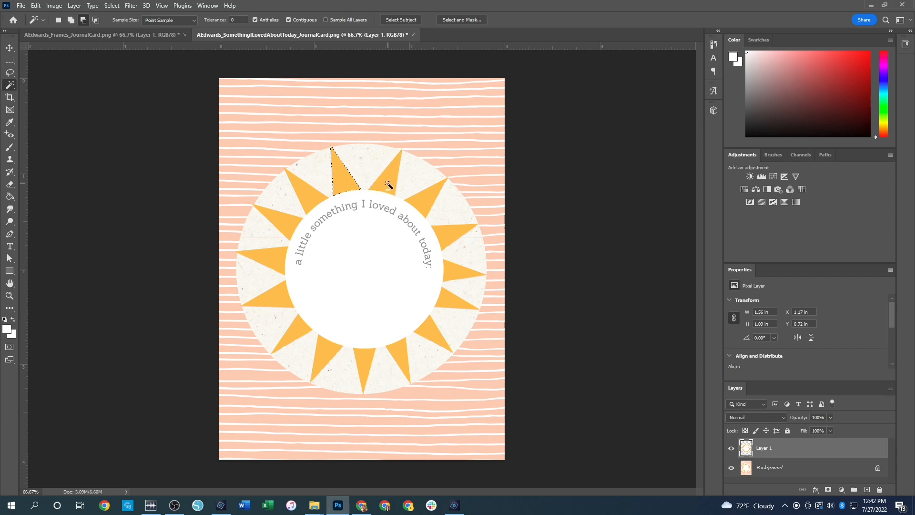
left_click(345, 185, "alt")
left_click(453, 191)
- In AEdwards_Frames_JournalCard.png, select the pink card's inner area, the band around it and the outer background with the Magic Wand
left_click(104, 37)
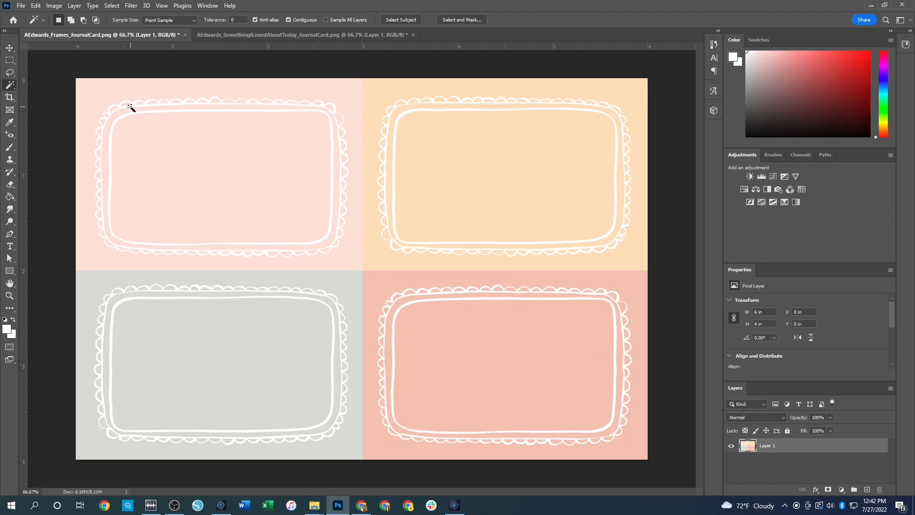
left_click(217, 171)
left_click(358, 139)
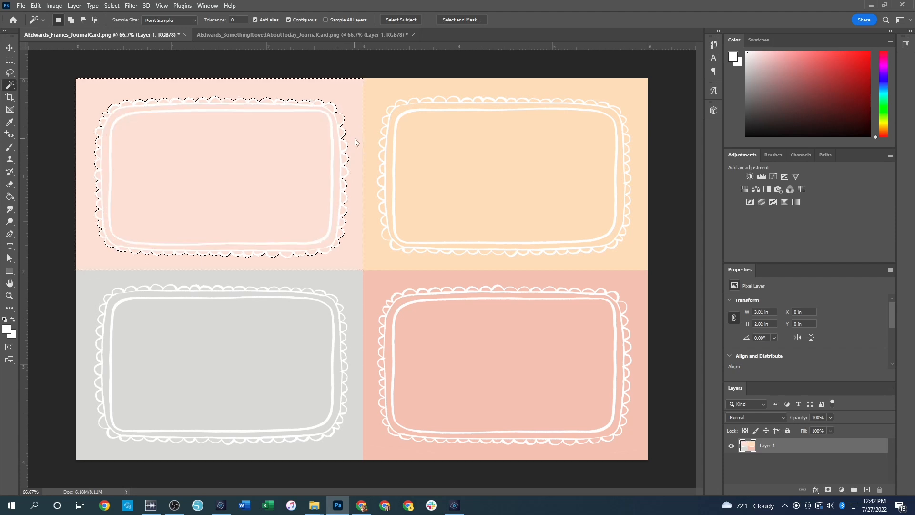
left_click(259, 155)
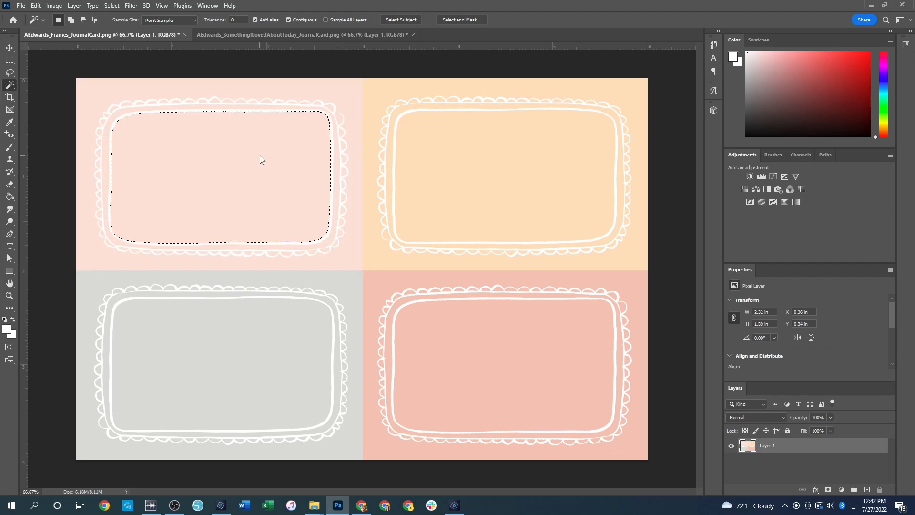
key("shift")
left_click(337, 178, "shift")
left_click(357, 182, "shift")
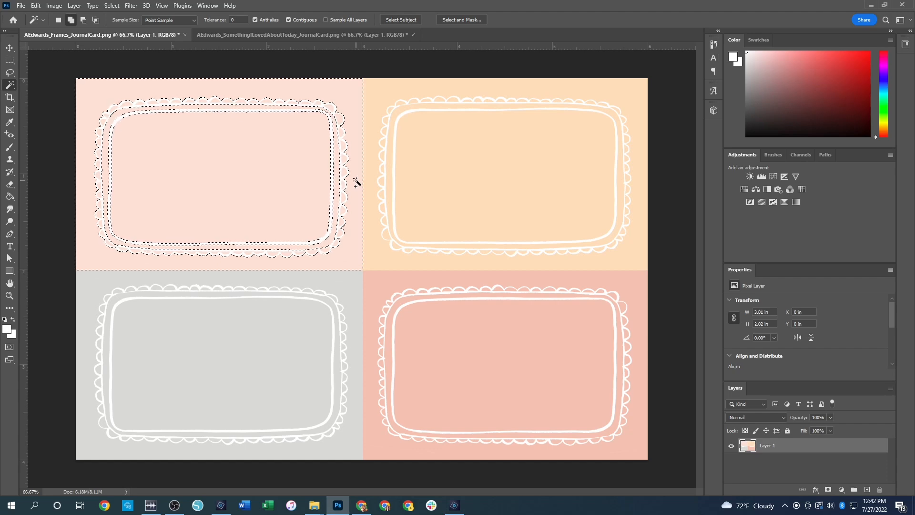
- Add the individual scallops along the pink frame's upper-right edge to the selection, and clear the selection
left_click(341, 119, "shift")
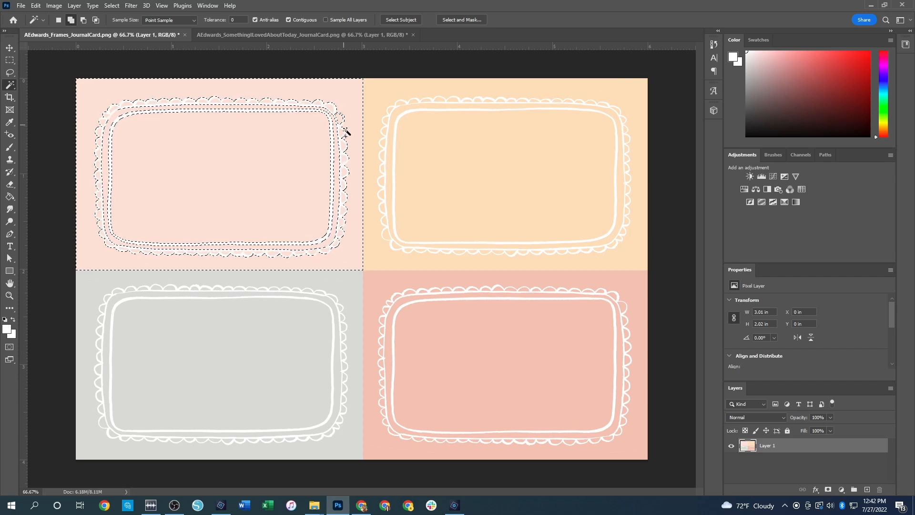
left_click(342, 132, "shift")
left_click(343, 145, "shift")
left_click(343, 157, "shift")
left_click(343, 170, "shift")
left_click(343, 185, "shift")
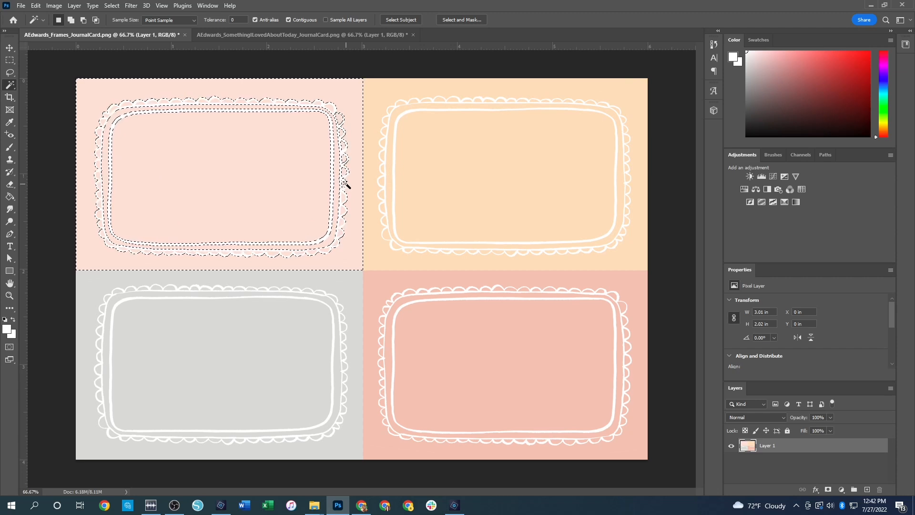
key("ctrl+d")
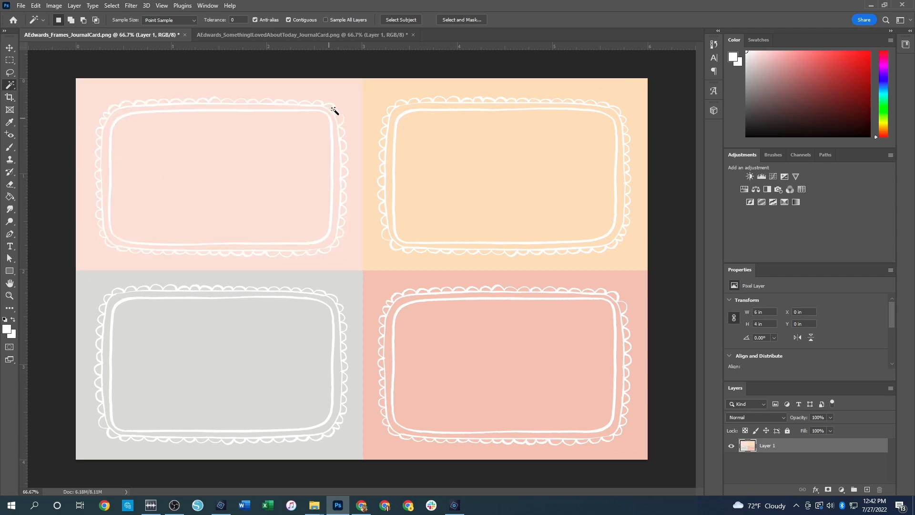
- Try selecting the pink card's white frame lines and scalloped border with the Magic Wand, and clear the selection
left_click(319, 113)
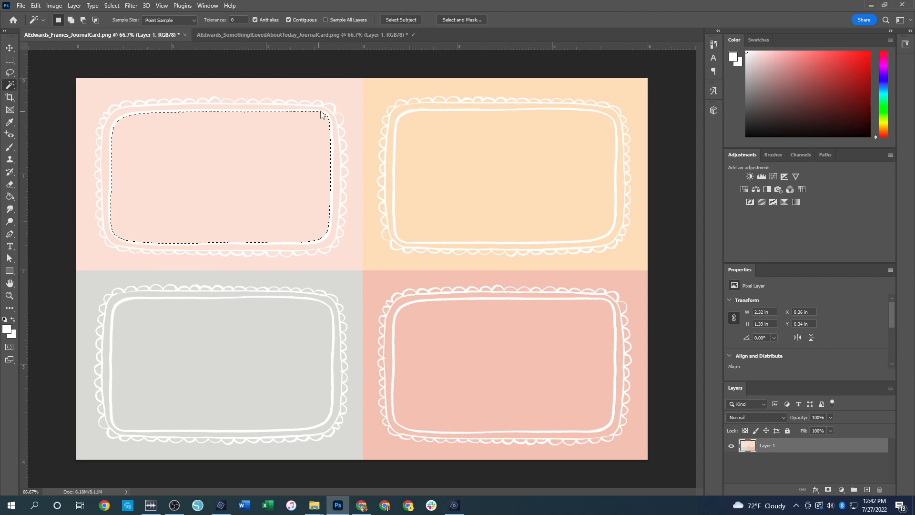
left_click(332, 154)
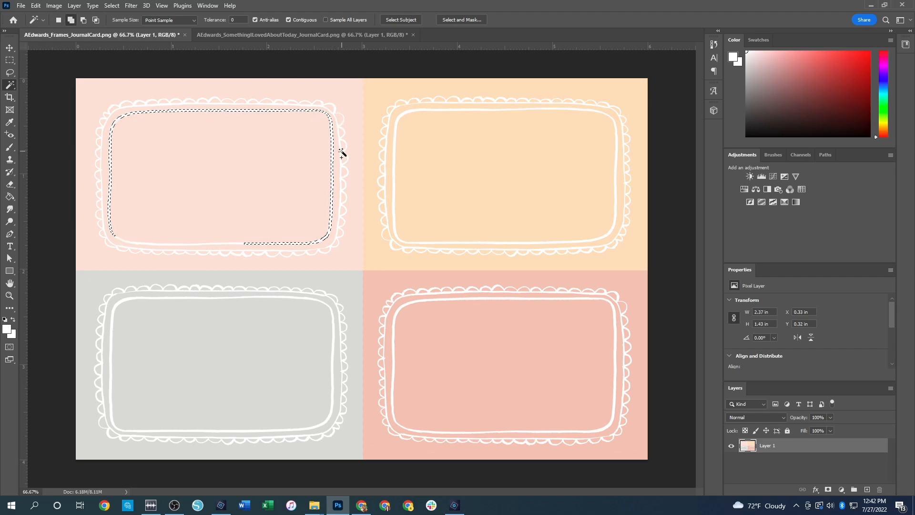
left_click(342, 153)
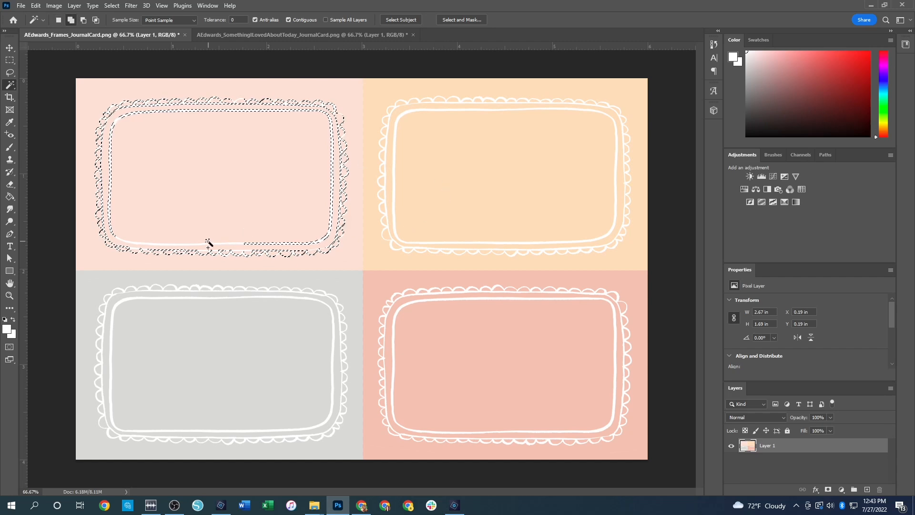
left_click(193, 245)
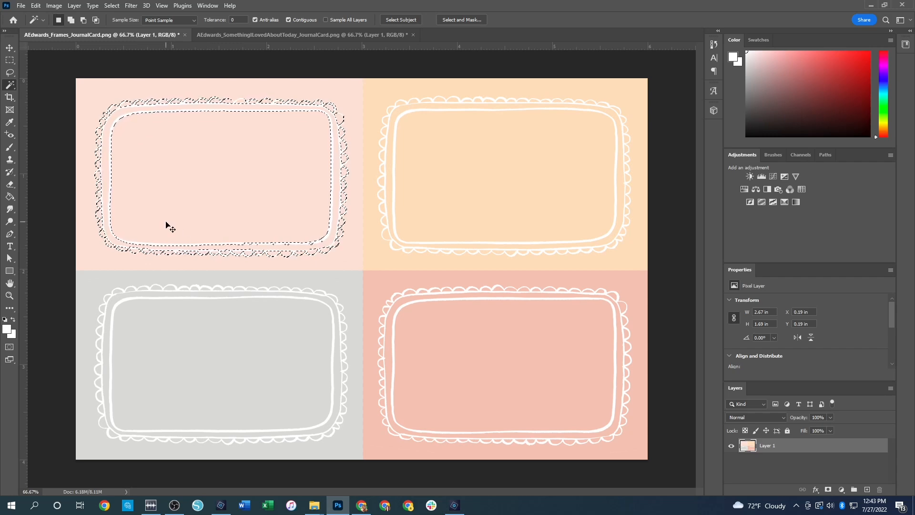
key("ctrl+d")
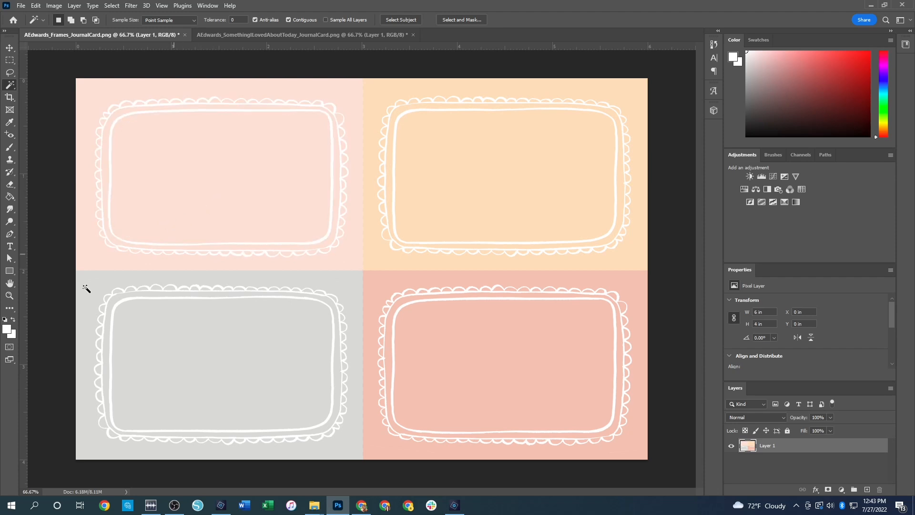
- Try selecting the bottom line of the pink card's white frame up close with the Magic Wand, and clear the selection
left_click(10, 296)
left_click(193, 246)
left_click(193, 246)
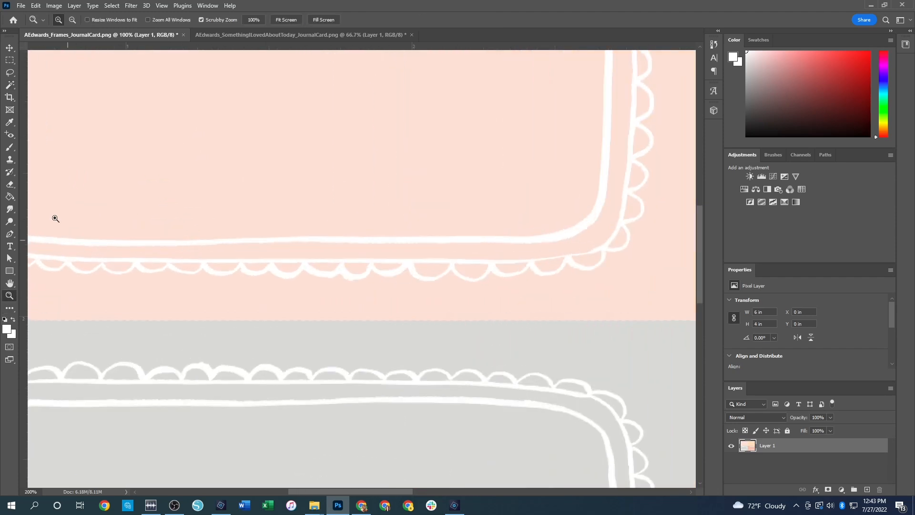
left_click(12, 87)
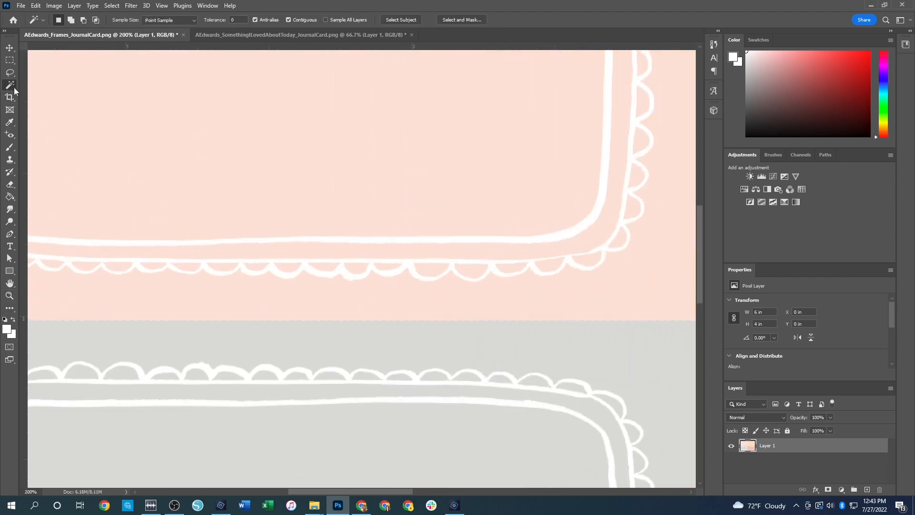
left_click(253, 240)
left_click(393, 244)
key("ctrl+z")
left_click(10, 295)
left_click_drag(135, 269, 131, 268)
left_click(131, 269, "alt")
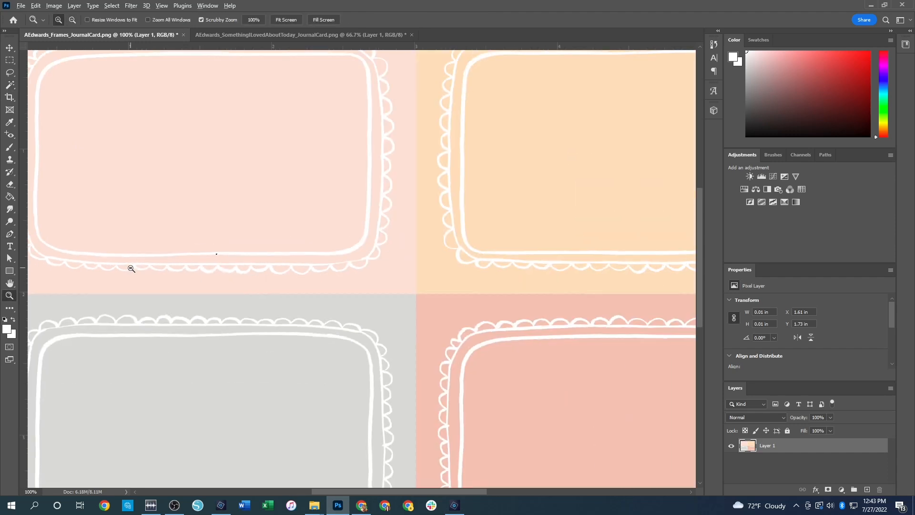
left_click(131, 269, "alt")
key("ctrl+d")
- Brush a Quick Selection over the whole pink card, including its frame and background
left_click_drag(10, 85, 52, 92)
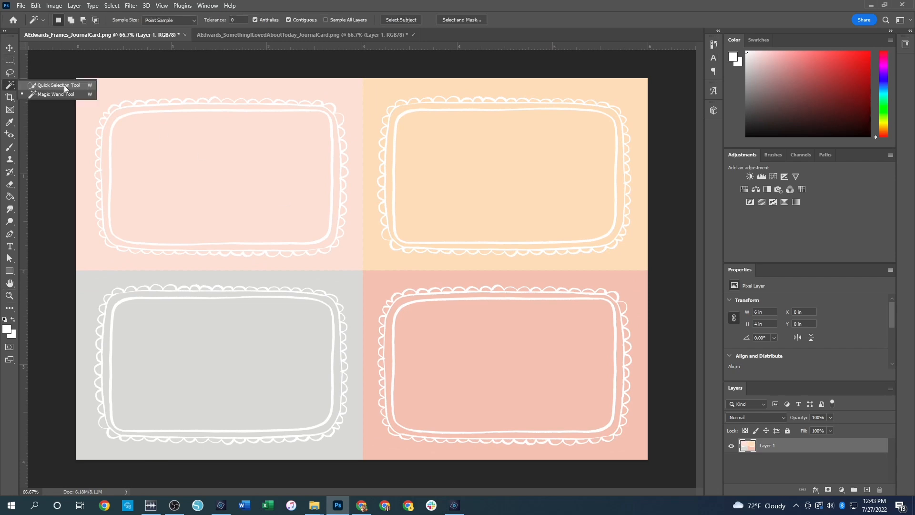
left_click(64, 84)
mouse_move(125, 113)
left_mouse_down()
mouse_move(152, 108)
mouse_move(298, 127)
mouse_move(325, 190)
mouse_move(327, 231)
mouse_move(292, 246)
mouse_move(150, 245)
mouse_move(129, 210)
mouse_move(308, 123)
mouse_move(339, 141)
mouse_move(332, 223)
left_mouse_up()
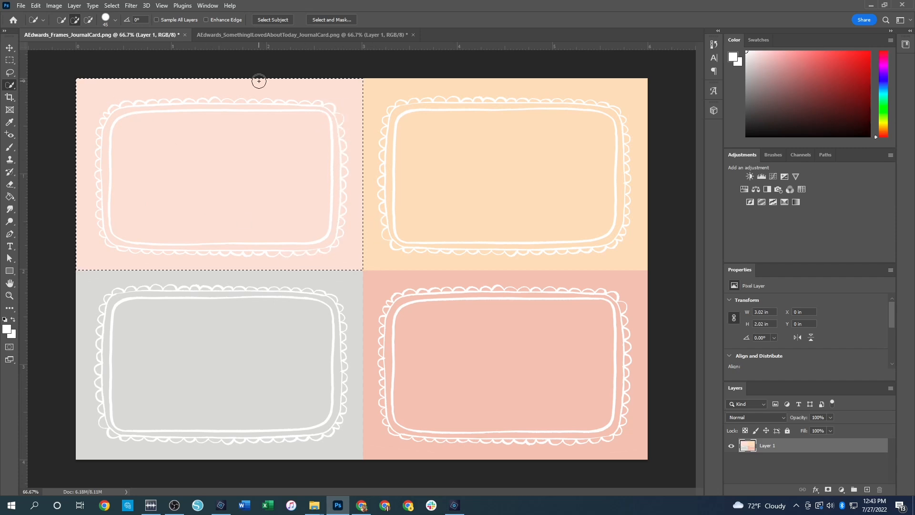
- Try cutting the pink card to a new layer with Layer 1 hidden, undo that and clear the selection
right_click(274, 167)
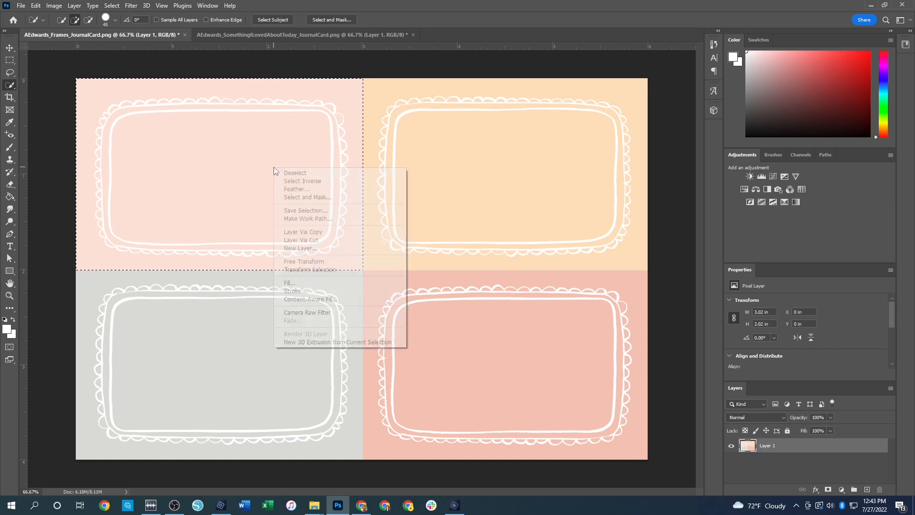
left_click(305, 239)
left_click(731, 461)
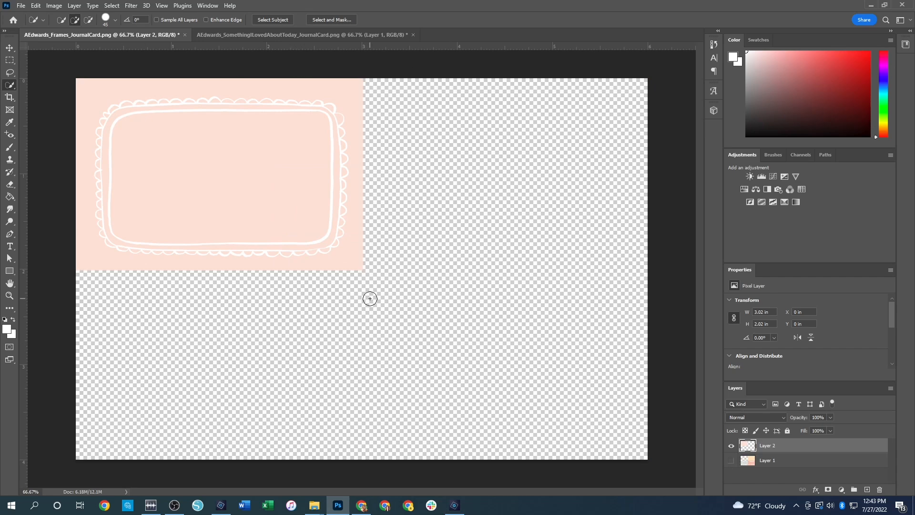
key("ctrl+z")
key("ctrl+z")
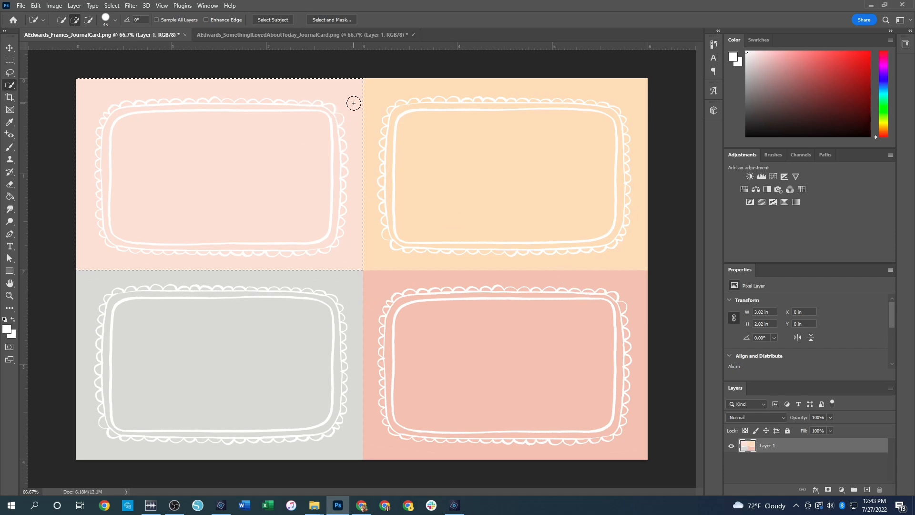
mouse_move(351, 102)
left_mouse_down("alt")
mouse_move(367, 233)
mouse_move(292, 262)
mouse_move(88, 255)
mouse_move(84, 120)
mouse_move(150, 71)
mouse_move(240, 76)
mouse_move(344, 107)
left_mouse_up("alt")
key("ctrl+d")
- Start a Color Range selection of the white frames with Fuzziness set to 18
left_click(117, 7)
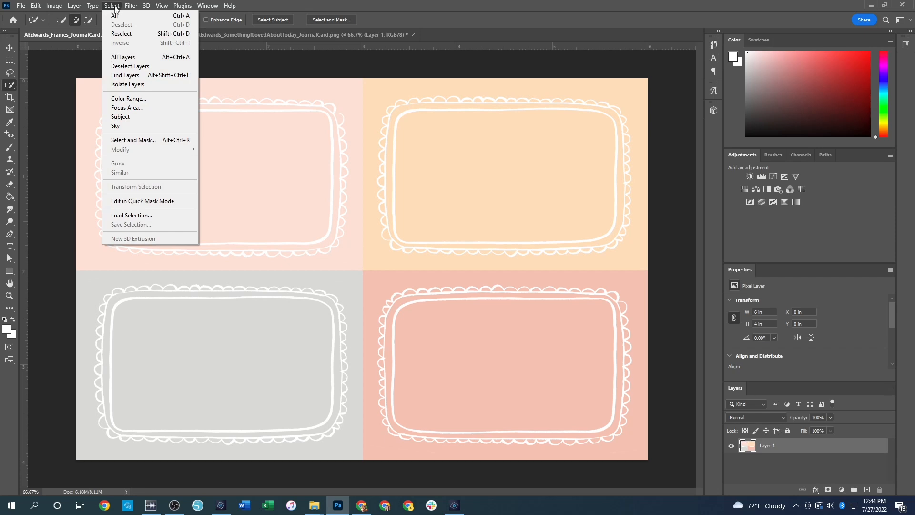
left_click(128, 98)
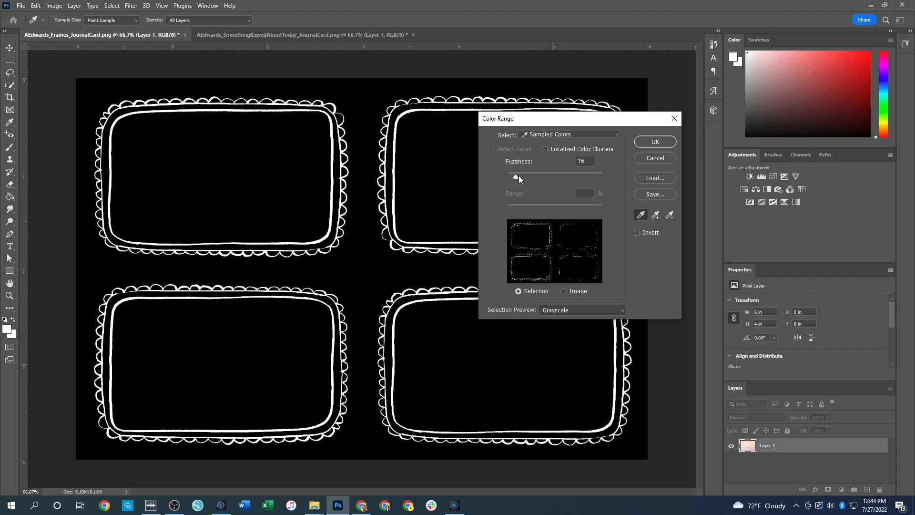
mouse_move(515, 178)
left_mouse_down()
mouse_move(506, 177)
mouse_move(517, 176)
left_mouse_up()
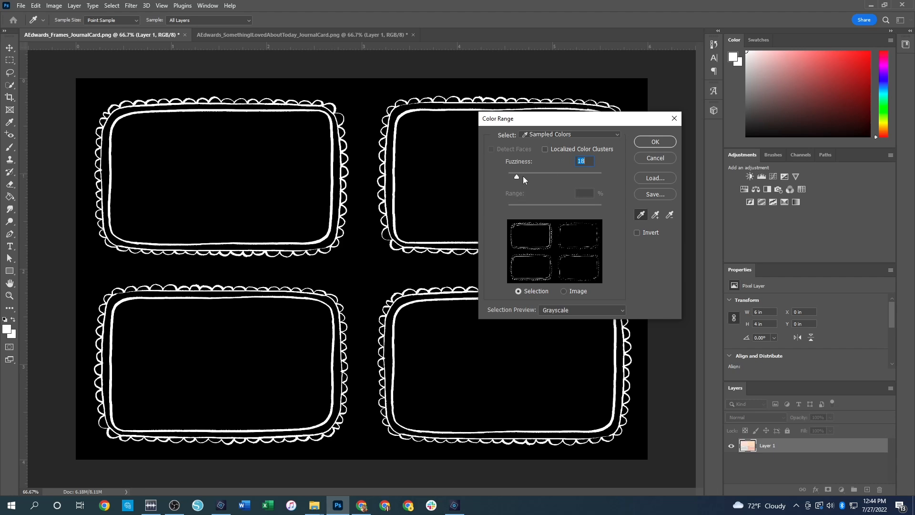
left_click_drag(518, 174, 517, 177)
- Sample the background colours of the four cards in Color Range, and return the sample to the white frame colour
left_click(299, 160)
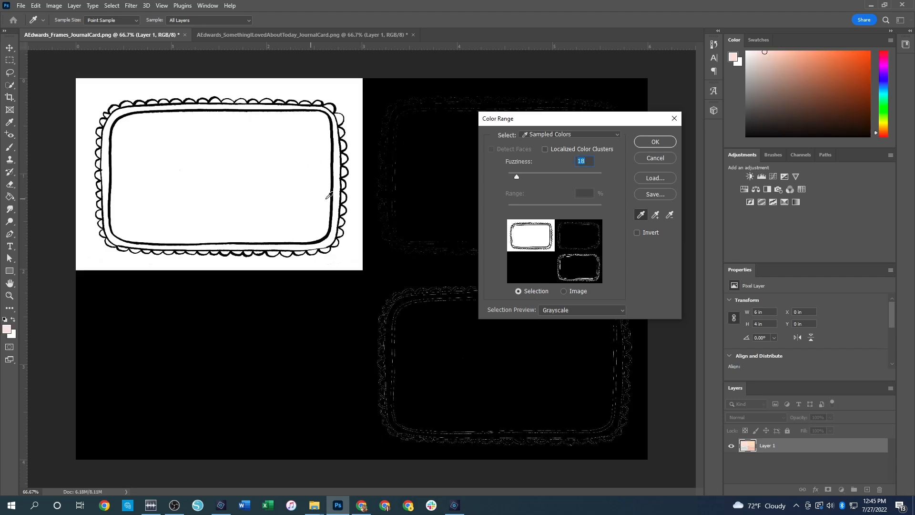
left_click(457, 164)
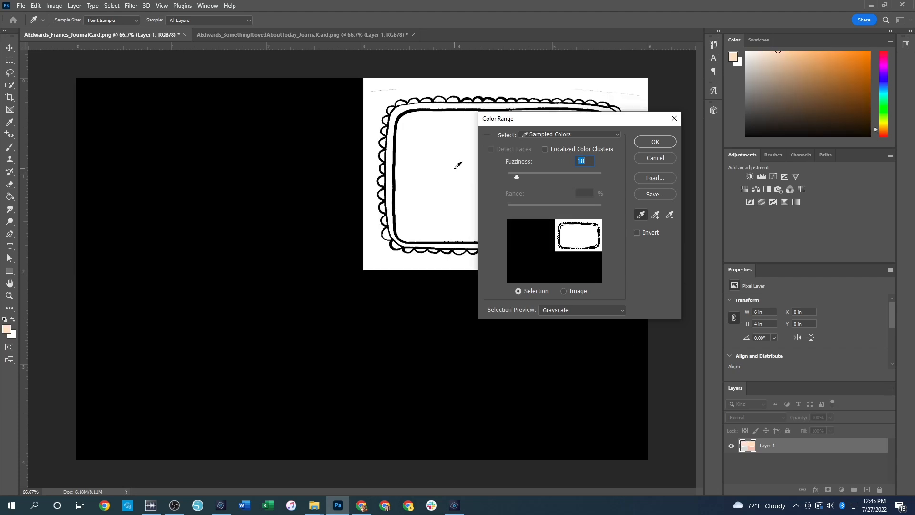
left_click(256, 375)
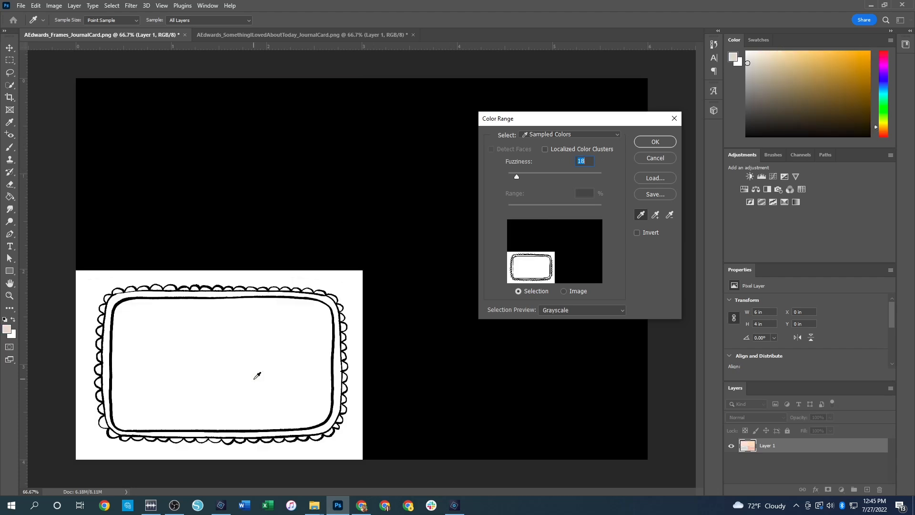
left_click(486, 376)
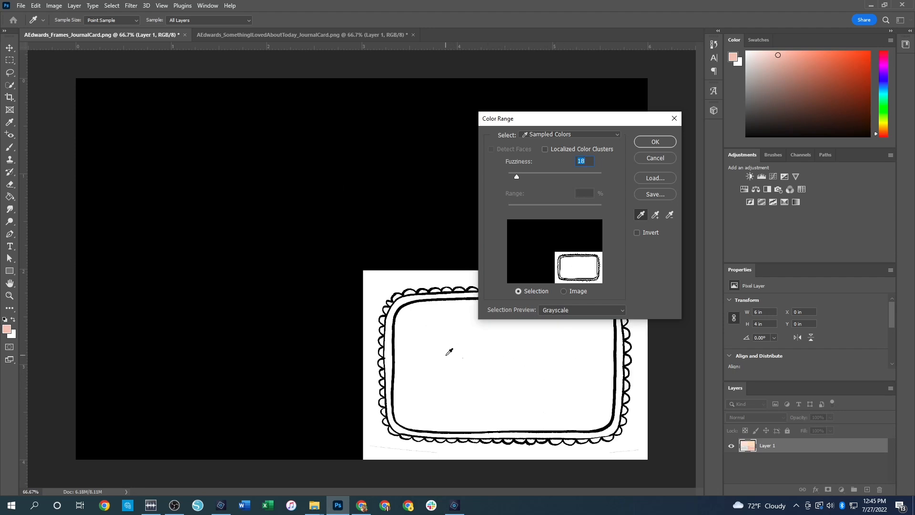
left_click(261, 144)
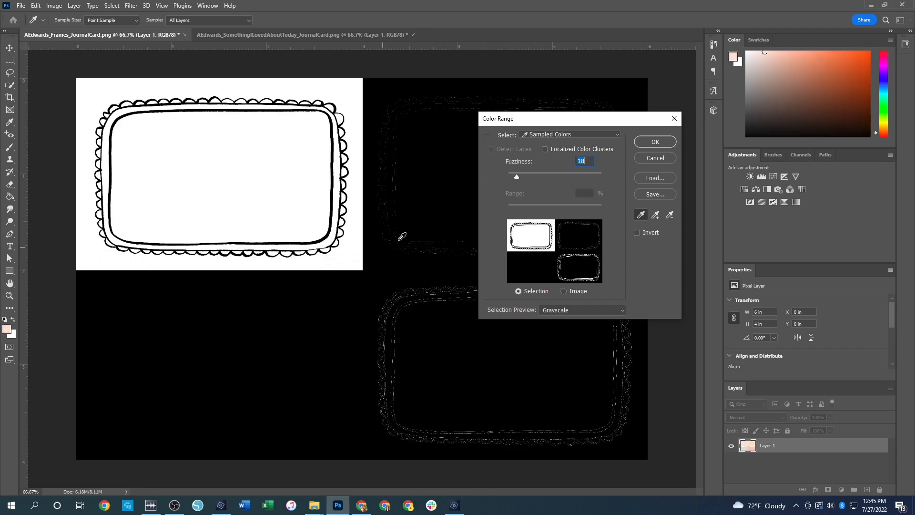
left_click(453, 165)
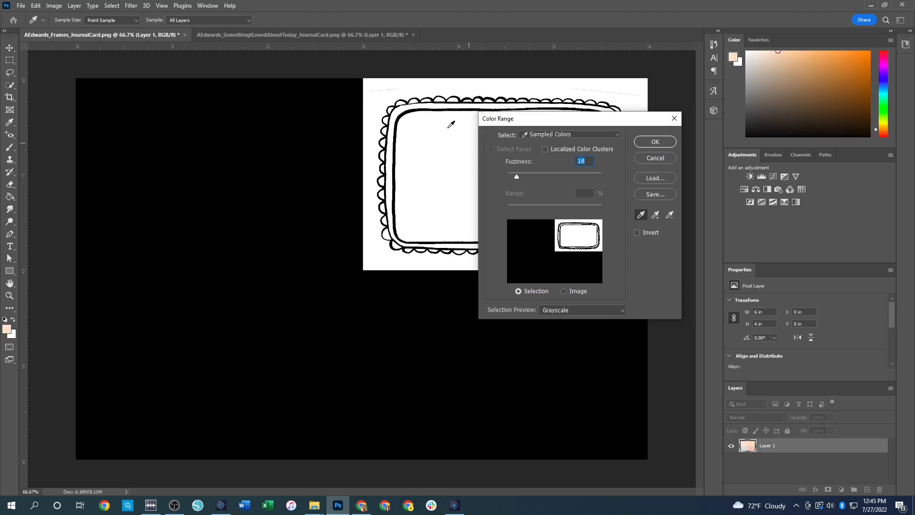
left_click(332, 328)
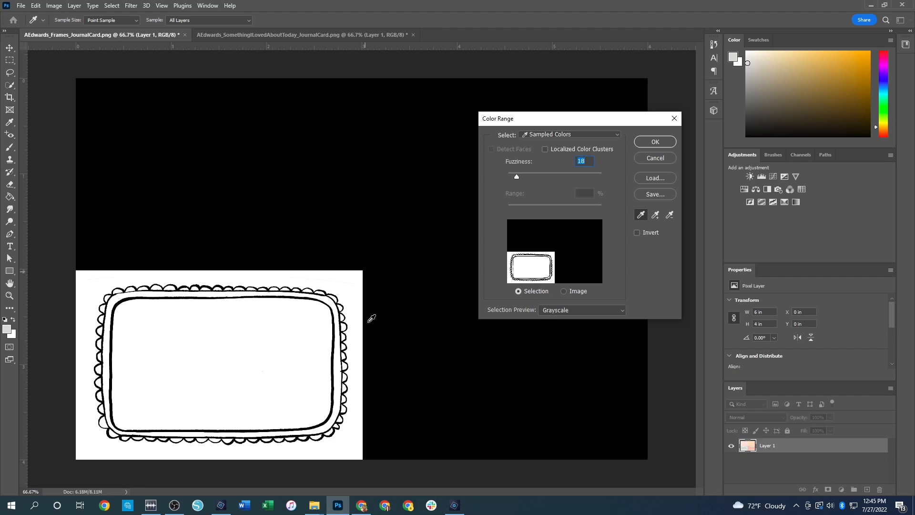
left_click(335, 338)
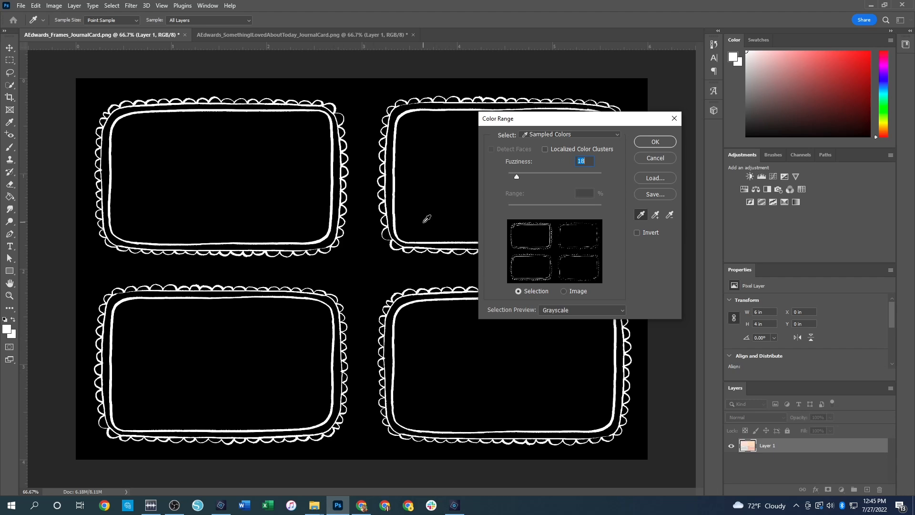
- Apply the Color Range selection, copy the selected white frames to a new layer, and hide Layer 1
left_click(660, 141)
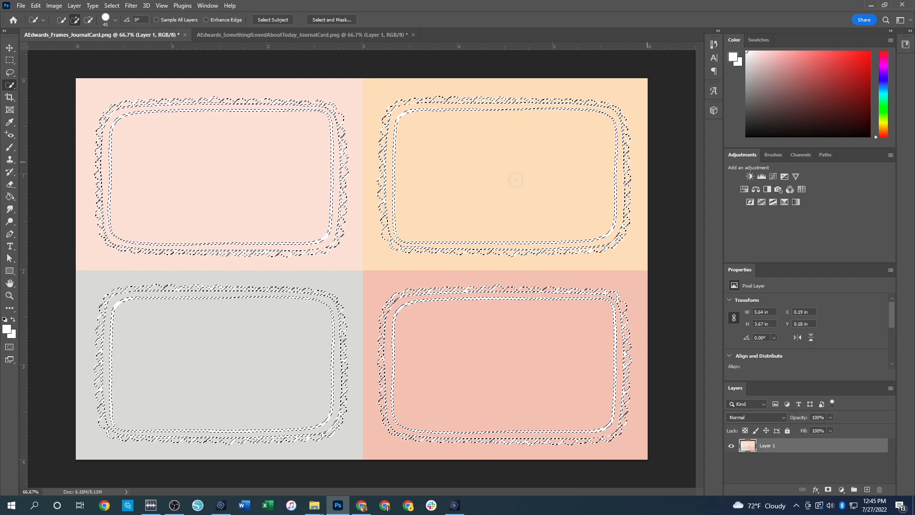
right_click(430, 190)
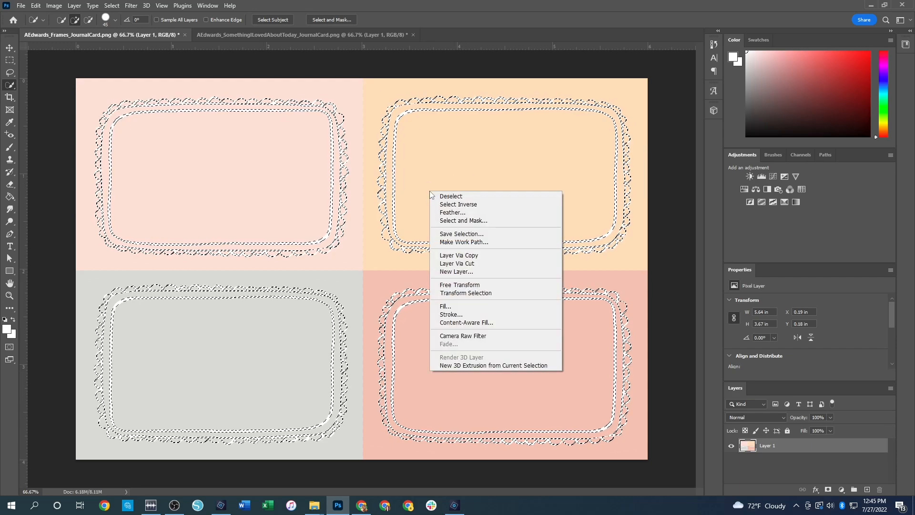
left_click(478, 256)
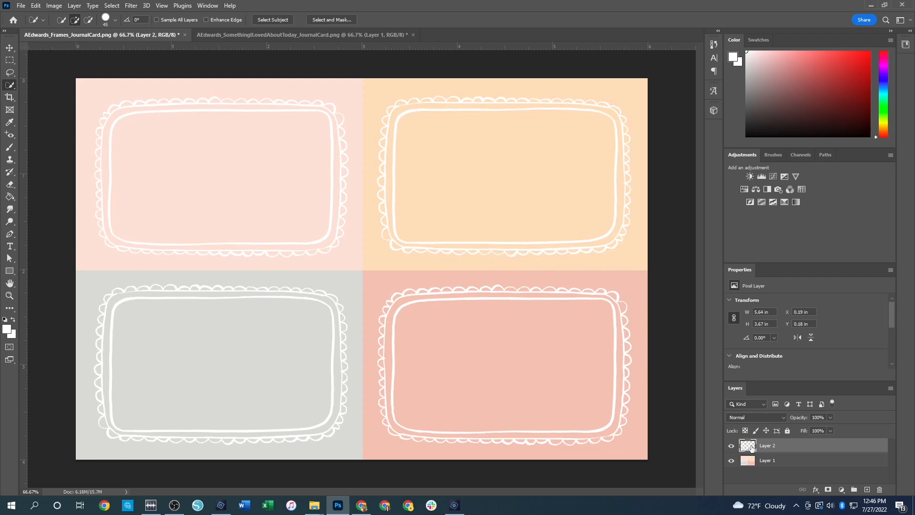
left_click(731, 461)
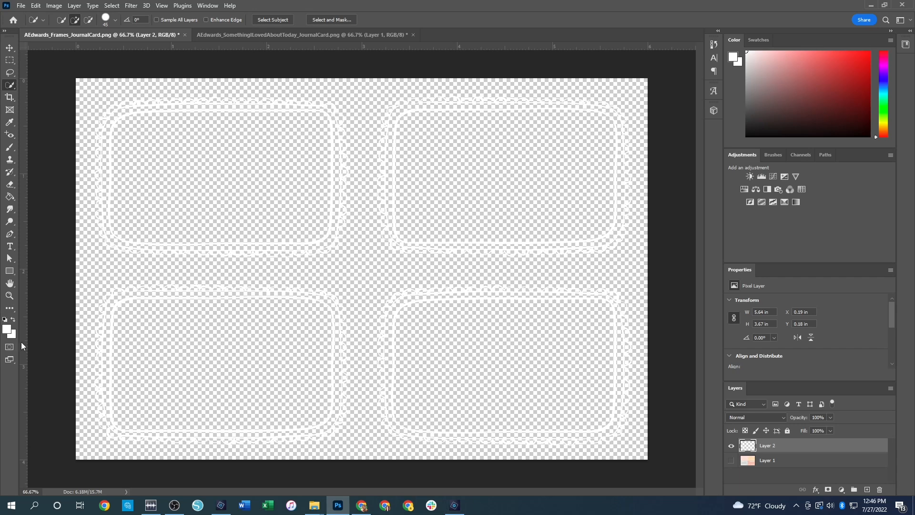
- Set the foreground color to black with hex value 000000
left_click(10, 332)
type("000000")
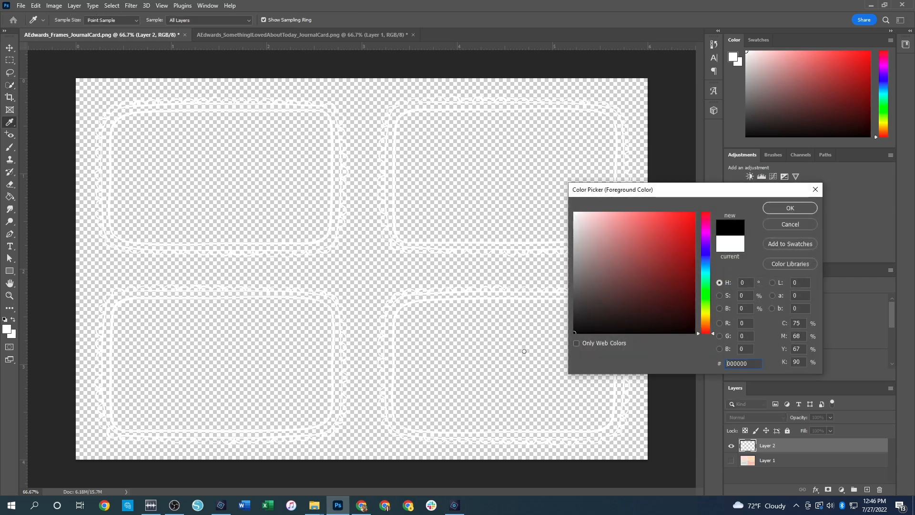
left_click(789, 208)
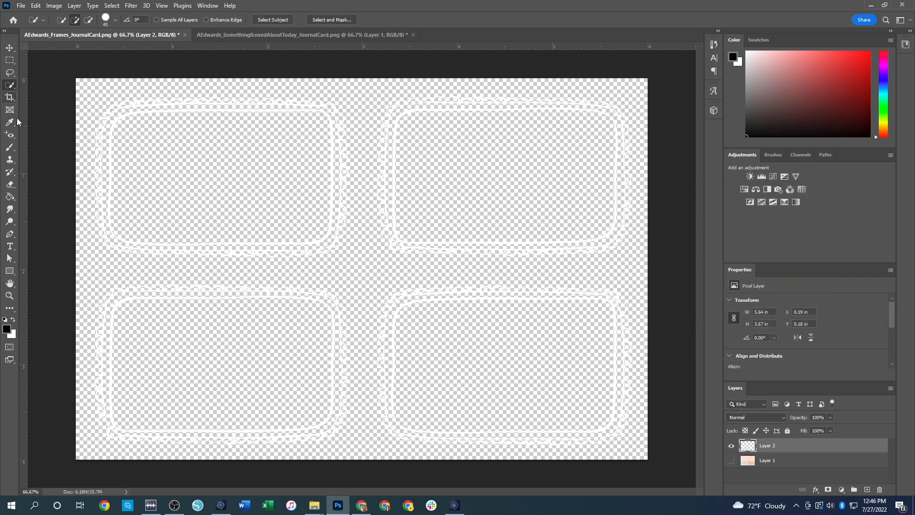
- Try filling the area around the frames and inside the first frame with black using the Paint Bucket, and undo the fills
left_click(9, 196)
left_click(91, 258)
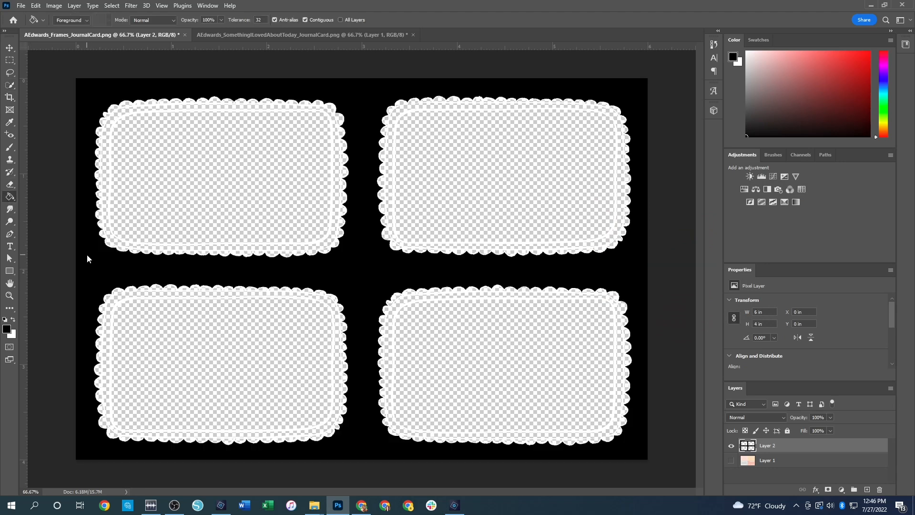
left_click(245, 187)
left_click(336, 195)
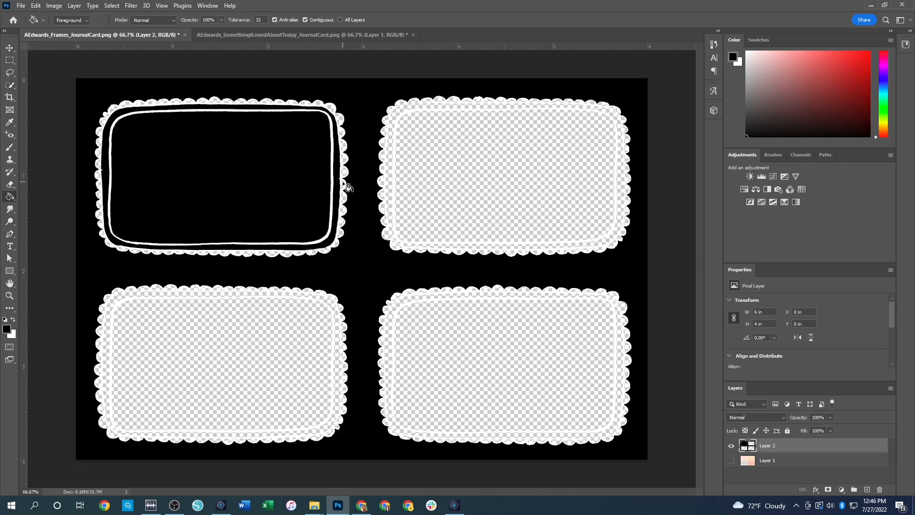
left_click(344, 171)
left_click(344, 159)
key("ctrl+z")
key("ctrl+z")
key("ctrl+z")
key("ctrl+z")
key("ctrl+z")
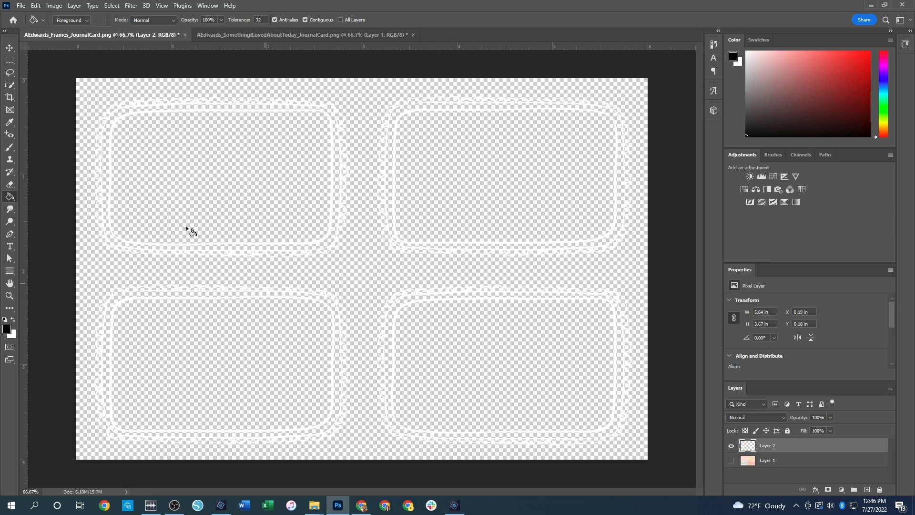
- Create a new empty layer with the default settings and place it directly below Layer 2
left_click(74, 5)
mouse_move(93, 16)
left_click(212, 17)
left_click(534, 150)
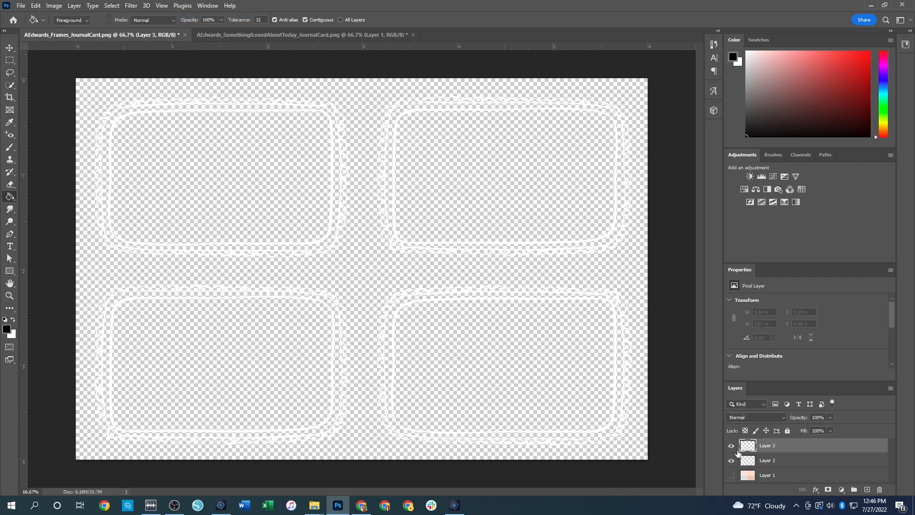
left_click_drag(785, 450, 784, 466)
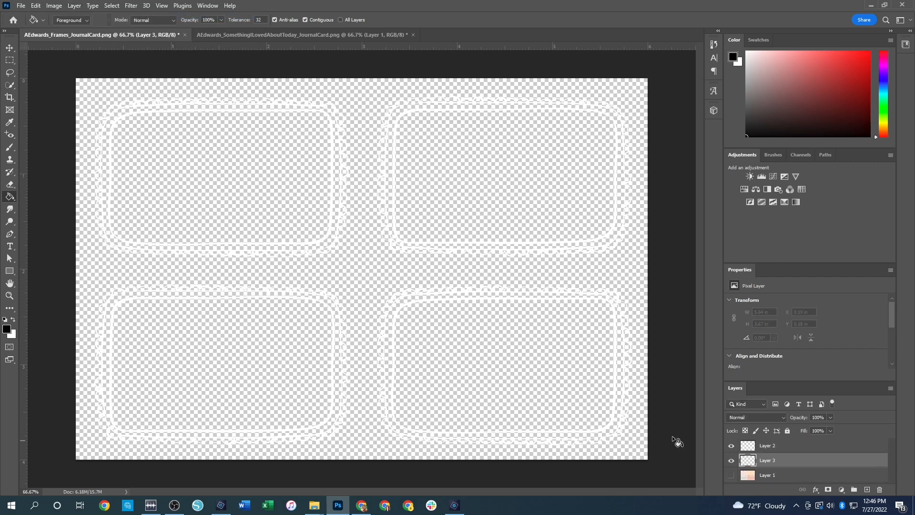
- Convert the new empty layer into the Background and fill it with black using the Paint Bucket
left_click(75, 6)
left_click(74, 5)
left_click(74, 5)
left_click(85, 23)
left_click(75, 7)
mouse_move(91, 17)
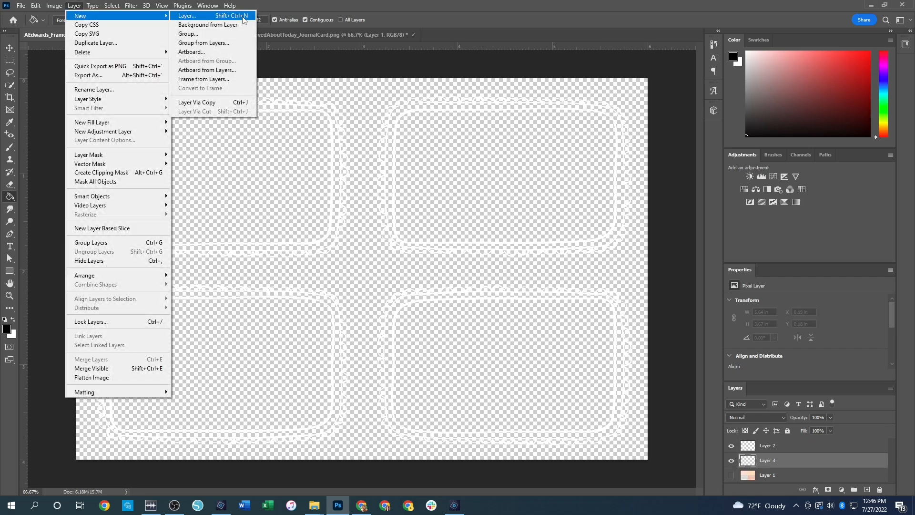
left_click(230, 24)
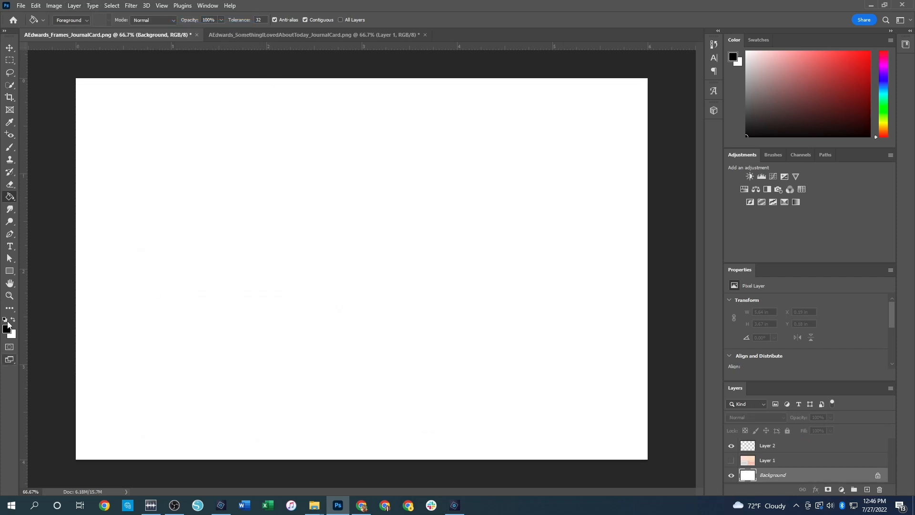
left_click(183, 217)
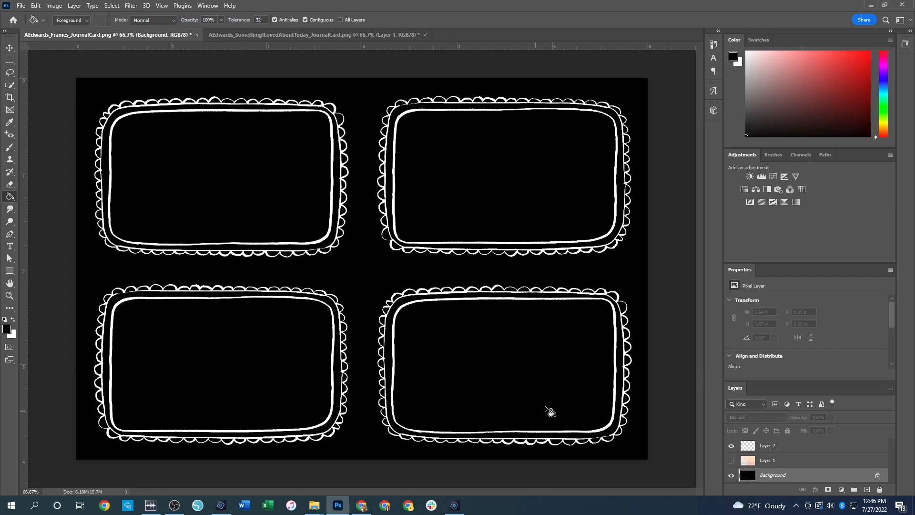
- Compare the canvas with Layer 2 hidden and shown against the black background, leaving Layer 2 selected and visible
left_click(732, 447)
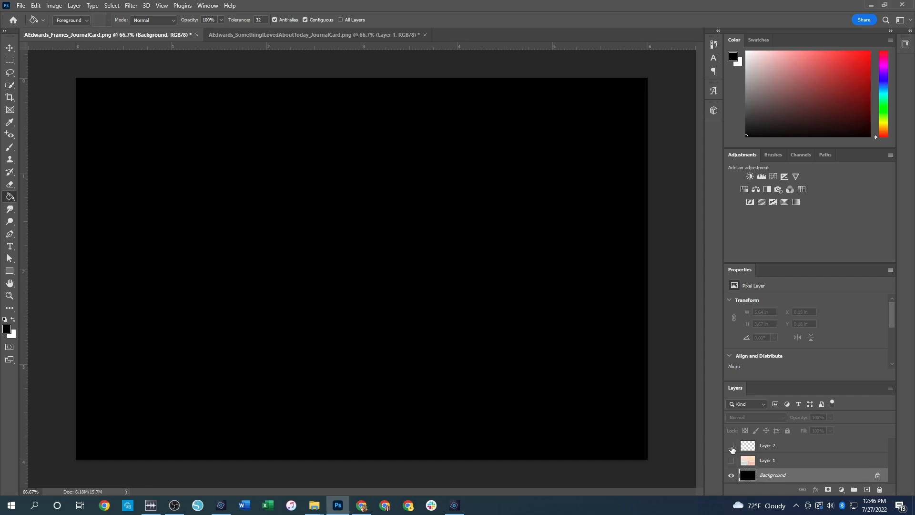
left_click(732, 447)
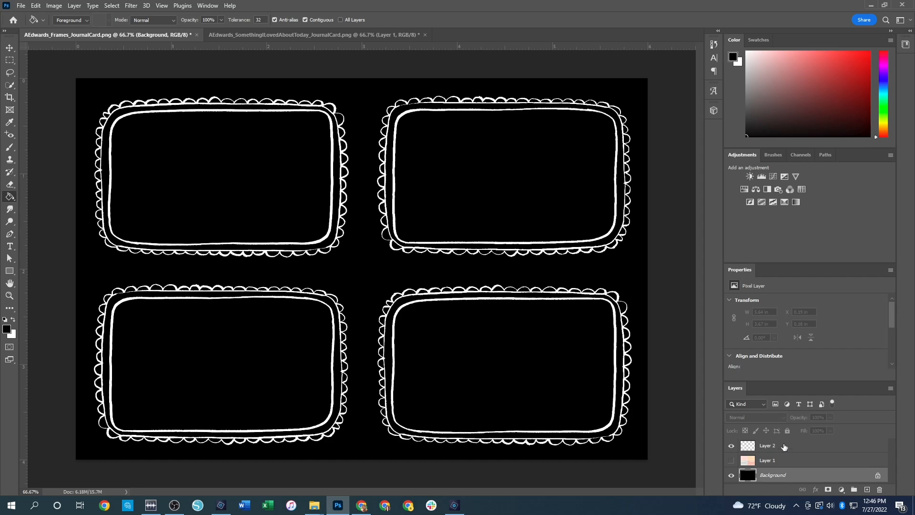
left_click(784, 446)
left_click(731, 446)
left_click(731, 446)
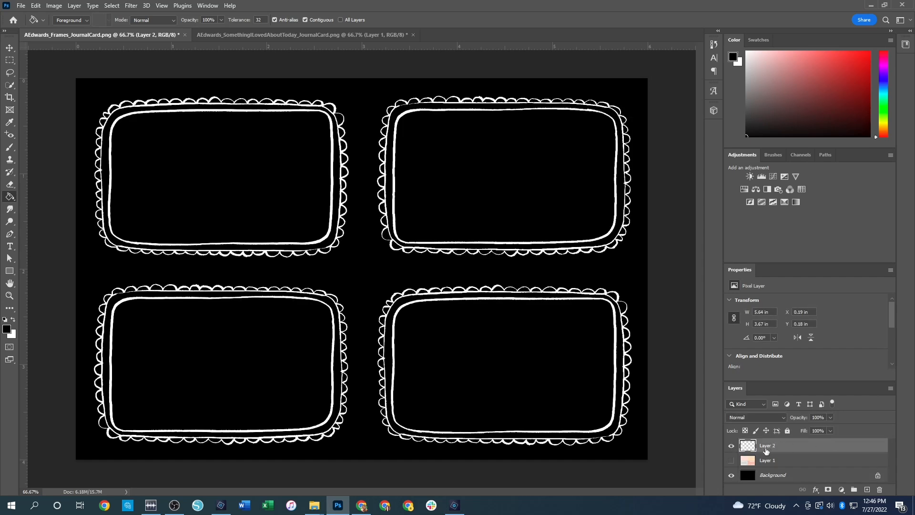
- Draw a rectangular marquee of about 3.01 by 1.87 in around the upper-left frame and cut it to a new layer
left_click(10, 60)
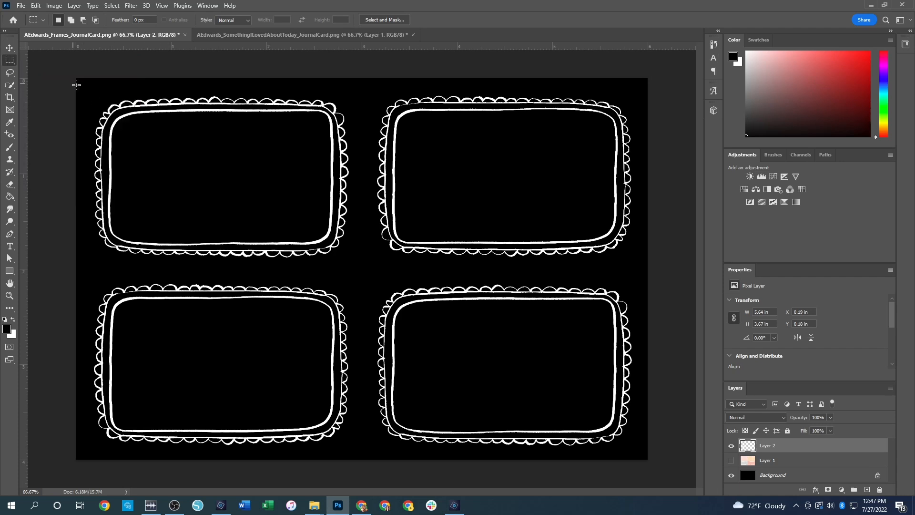
left_click_drag(79, 89, 364, 266)
right_click(225, 159)
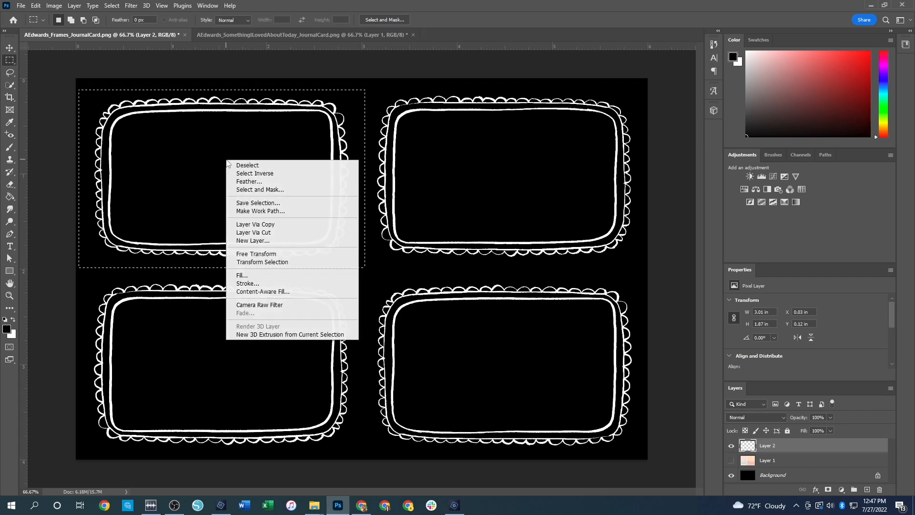
left_click(273, 233)
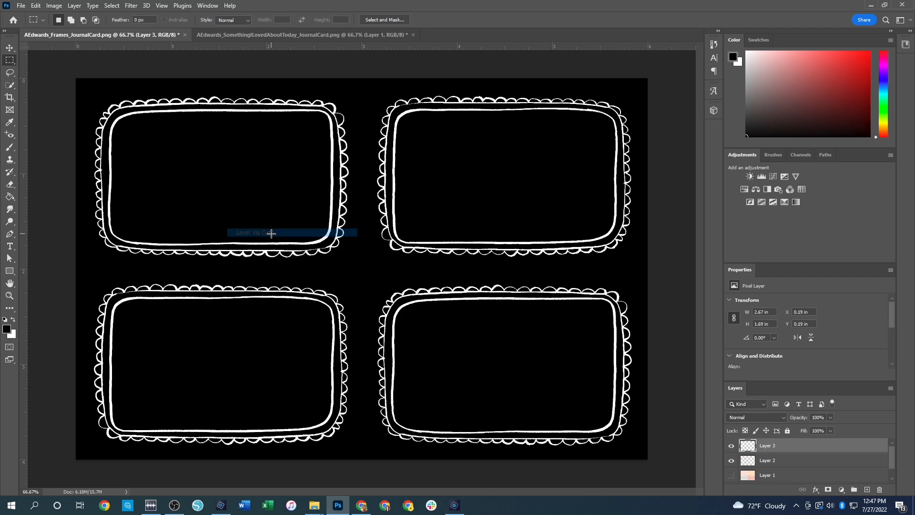
- Hide Layer 2 and move the separated frame slightly down on Layer 3
left_click(731, 463)
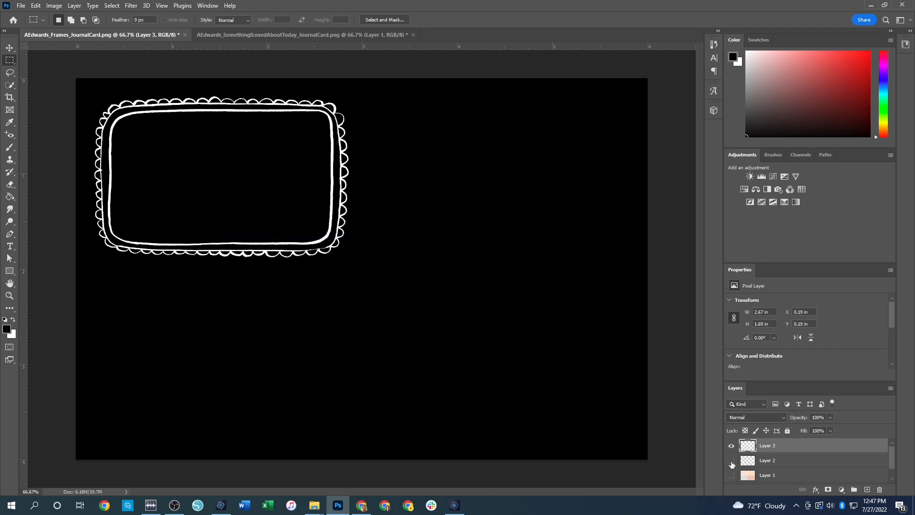
left_click(732, 461)
left_click(732, 461)
left_click(731, 446)
left_click(731, 445)
key("v")
mouse_move(333, 150)
left_mouse_down()
mouse_move(442, 216)
mouse_move(474, 355)
mouse_move(472, 205)
mouse_move(563, 248)
mouse_move(562, 309)
mouse_move(330, 160)
left_mouse_up()
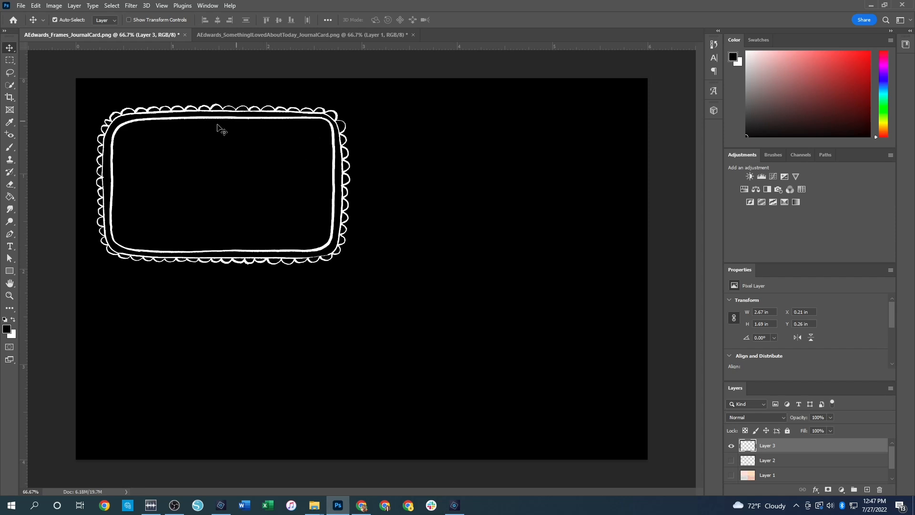
- Hide the black Background and fill the Layer 3 frame with the foreground color at 100% opacity, preserving transparency
scroll(739, 464, "down", 1)
left_click(731, 475)
scroll(761, 453, "up", 1)
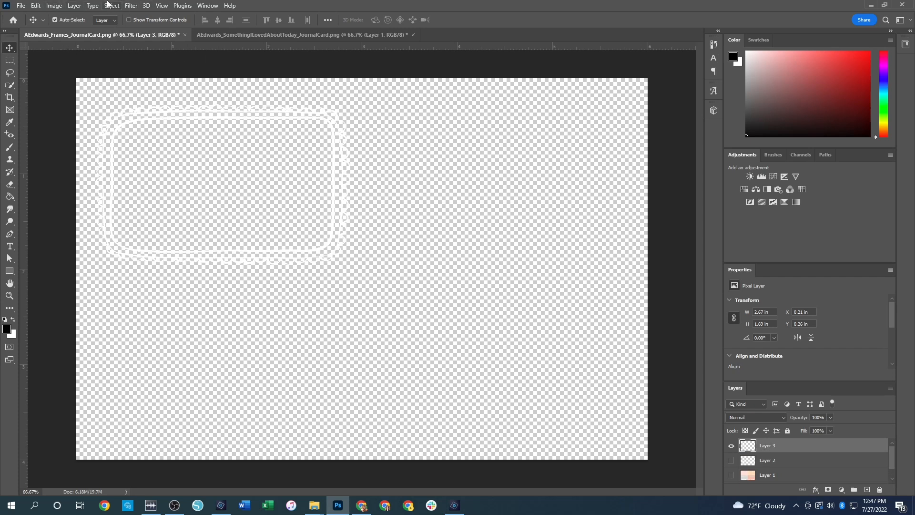
left_click(130, 5)
mouse_move(110, 4)
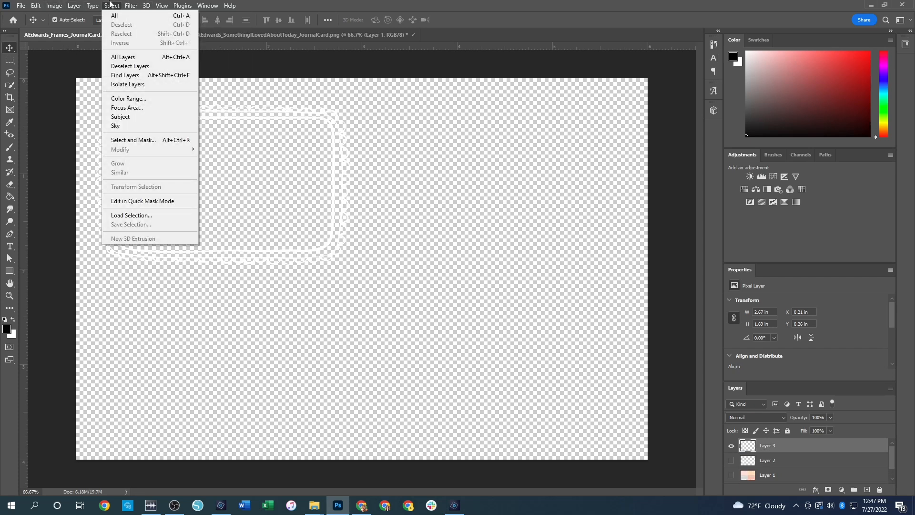
mouse_move(34, 4)
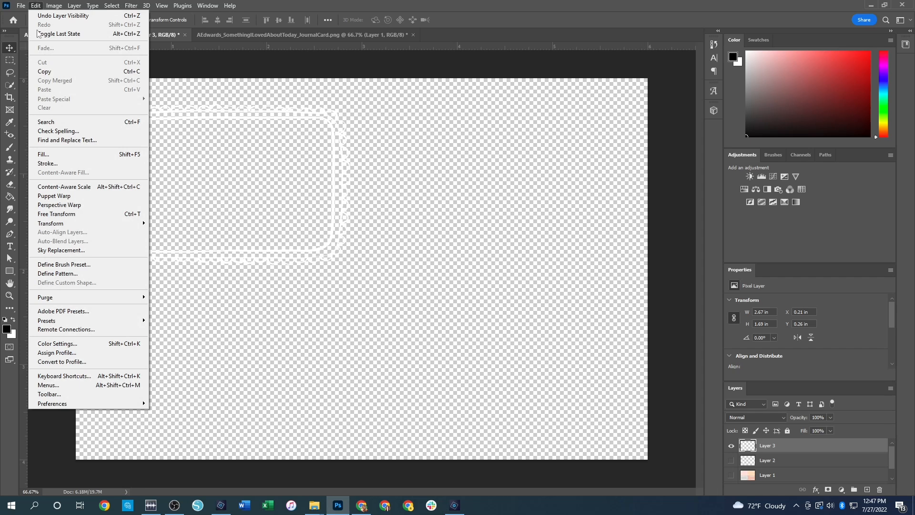
left_click(57, 153)
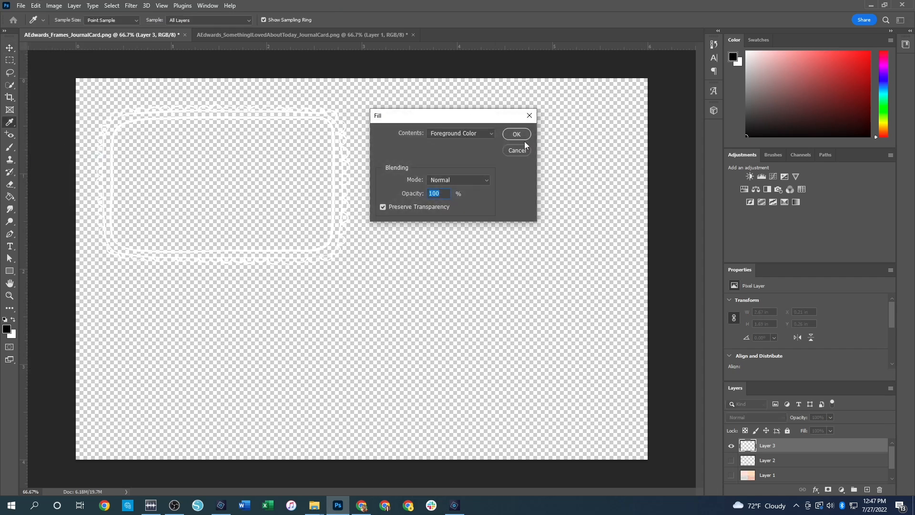
left_click(517, 134)
- Show Layer 1 again and move the black frame exactly over the white frame of the pink card
key("v")
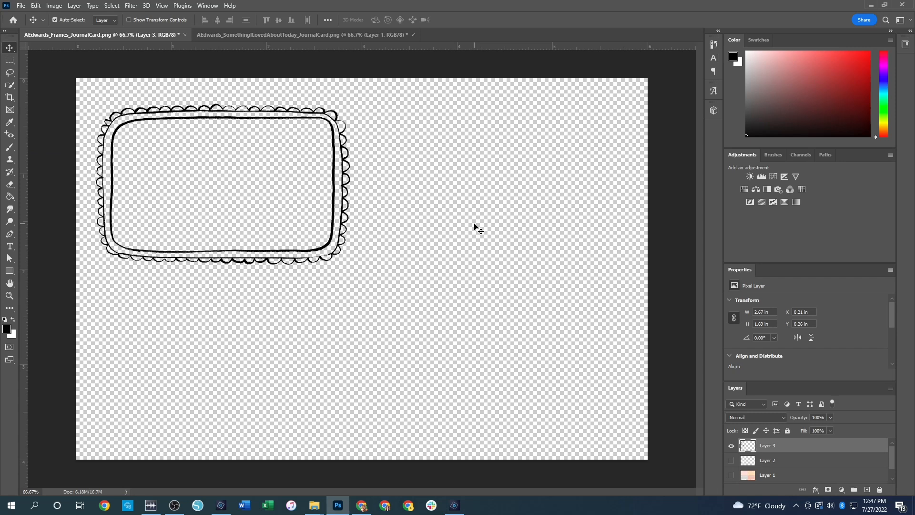
left_click_drag(337, 202, 357, 252)
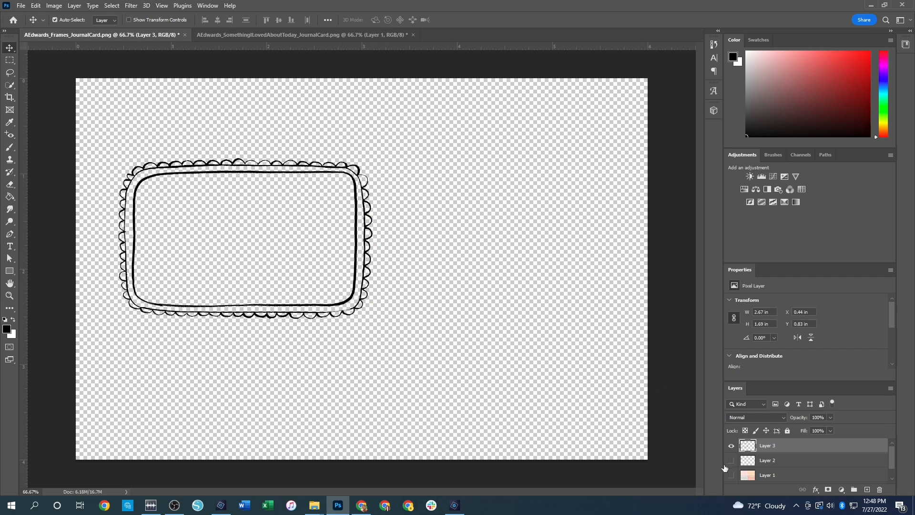
left_click(732, 446)
left_click(731, 475)
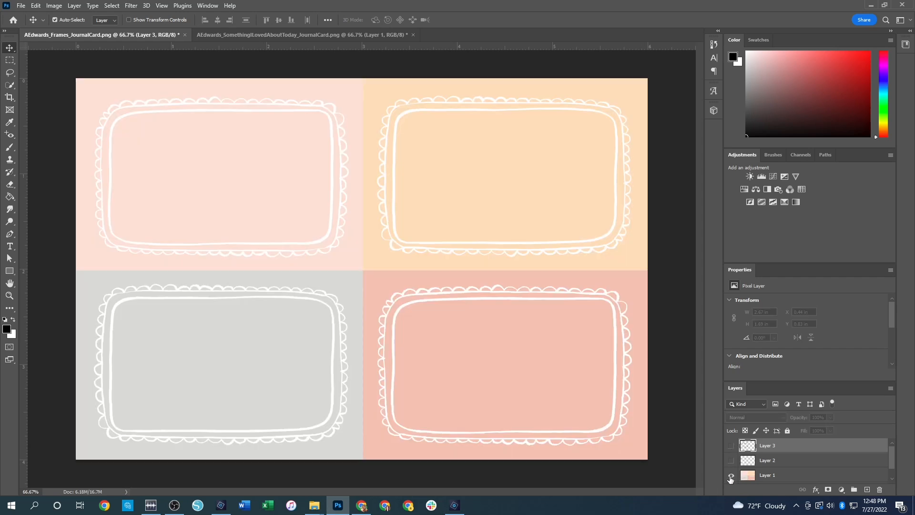
left_click(731, 445)
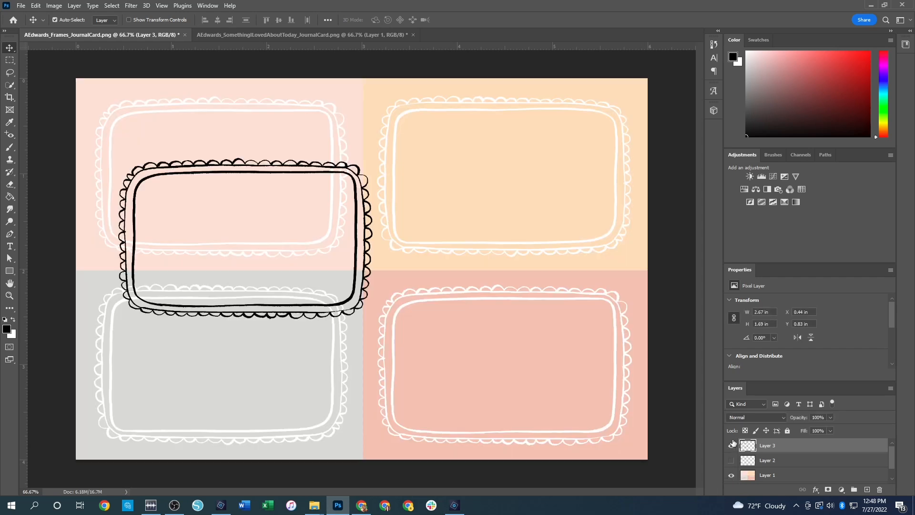
left_click_drag(357, 204, 338, 139)
key("Left")
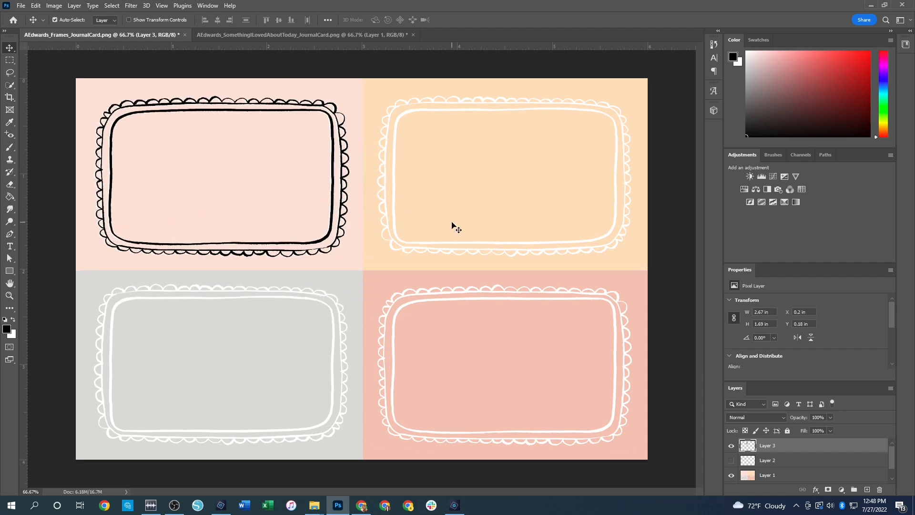
- Switch to the SomethingILovedAboutToday journal card and review the Quick Selection, Magic Wand and Color Range options
left_click(288, 36)
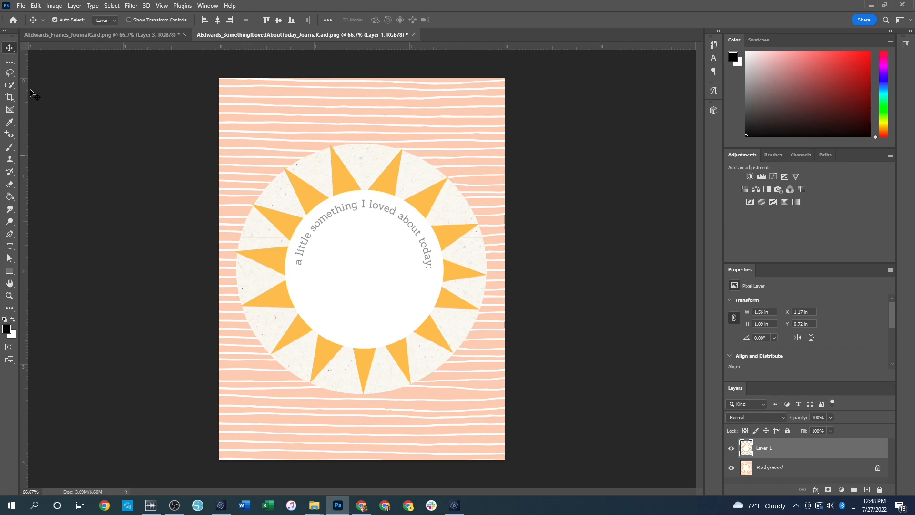
left_click(9, 85)
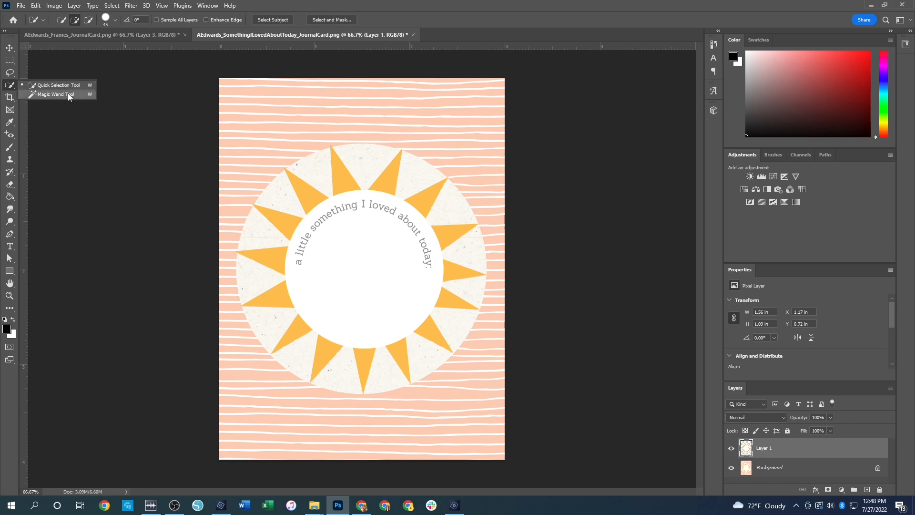
left_click(131, 5)
mouse_move(111, 5)
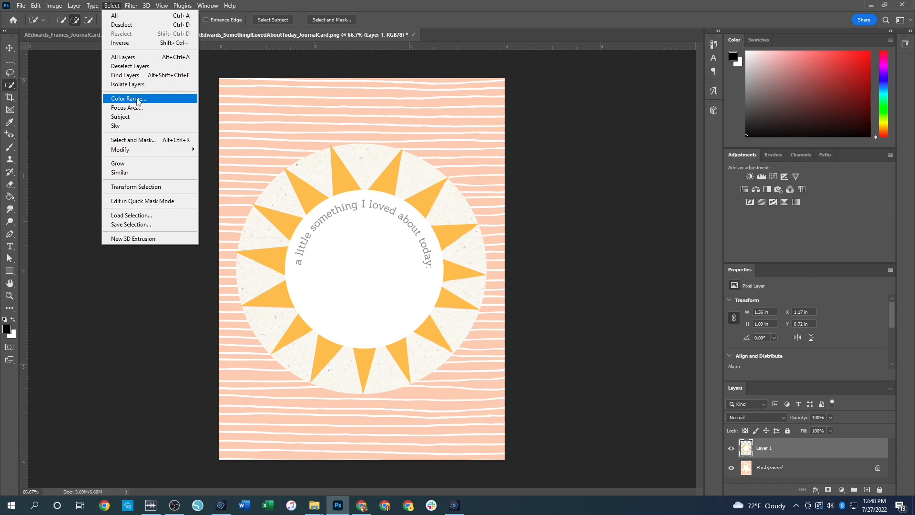
left_click(592, 418)
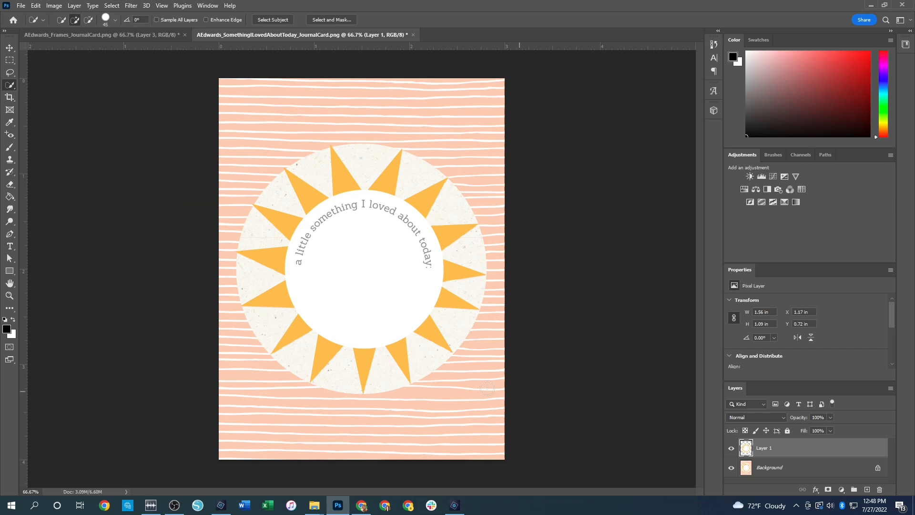
- Switch to the SomethingILovedAboutToday card in Photoshop Elements and activate the Quick Selection tool
mouse_move(455, 511)
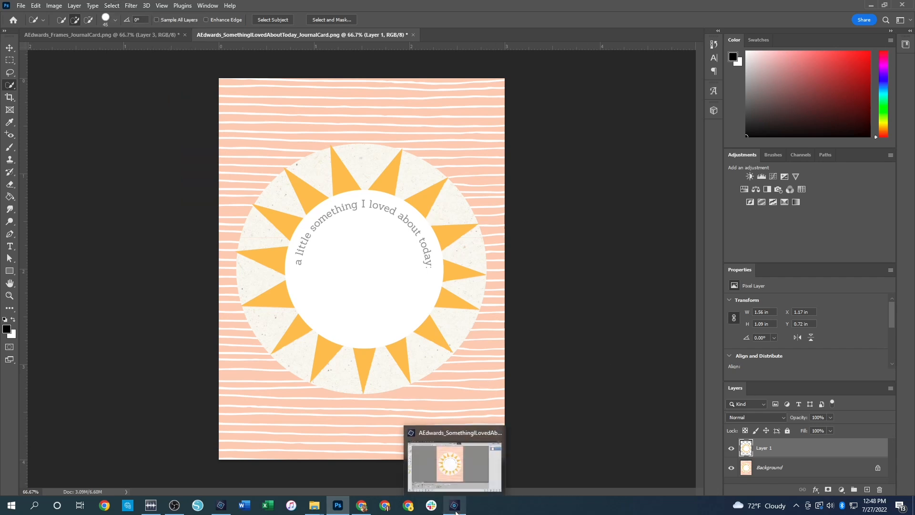
left_click(459, 509)
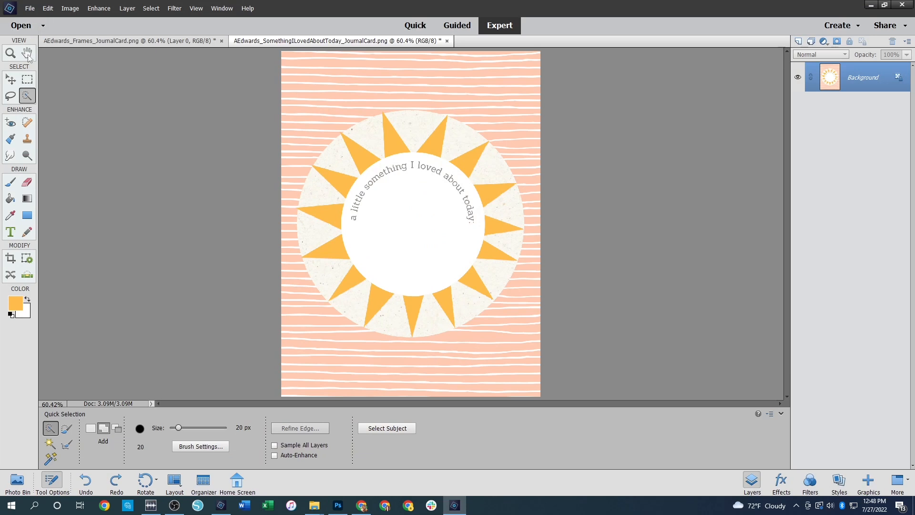
left_click(28, 81)
left_click(10, 80)
left_click(11, 97)
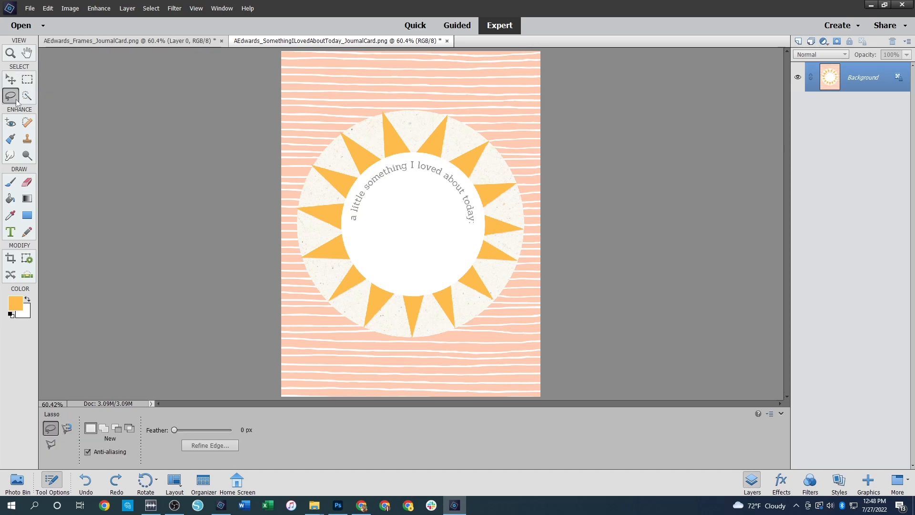
left_click(27, 96)
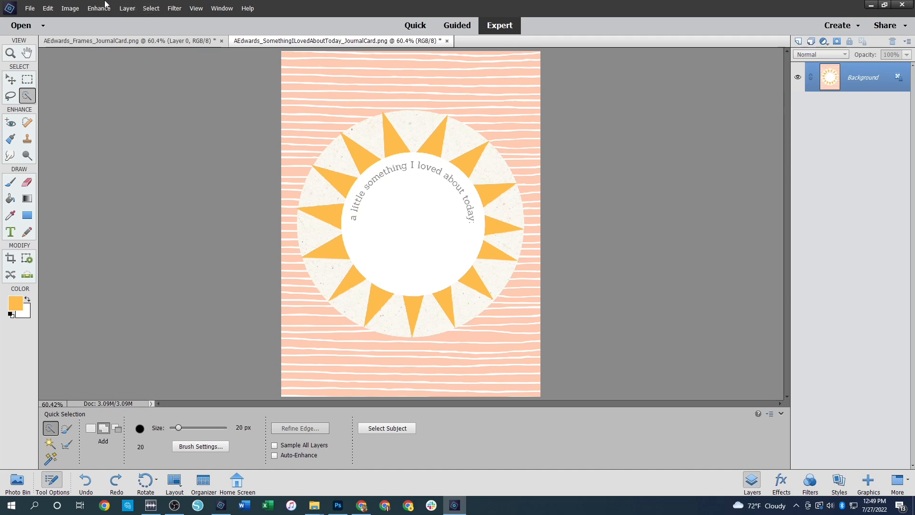
- Preview the white circle, cream ring and orange ray color ranges in Replace Color, and close it without applying changes
left_click(71, 7)
mouse_move(48, 8)
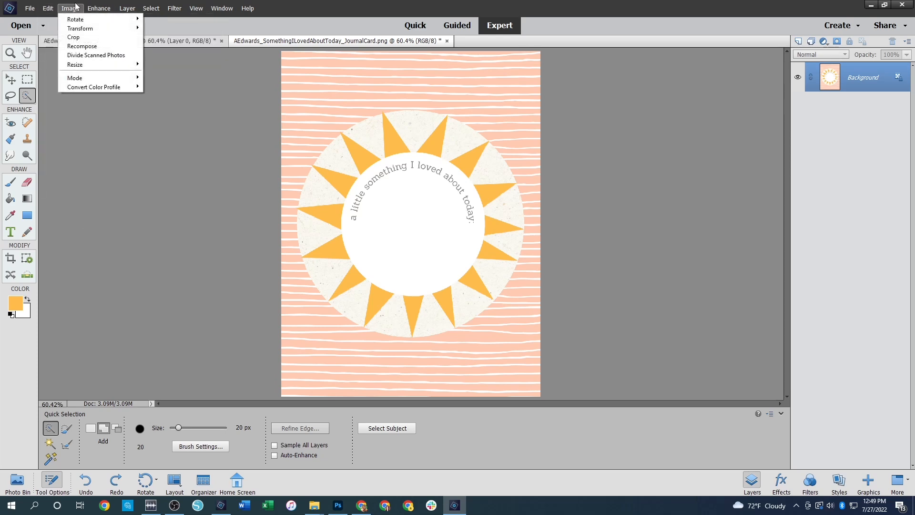
mouse_move(134, 107)
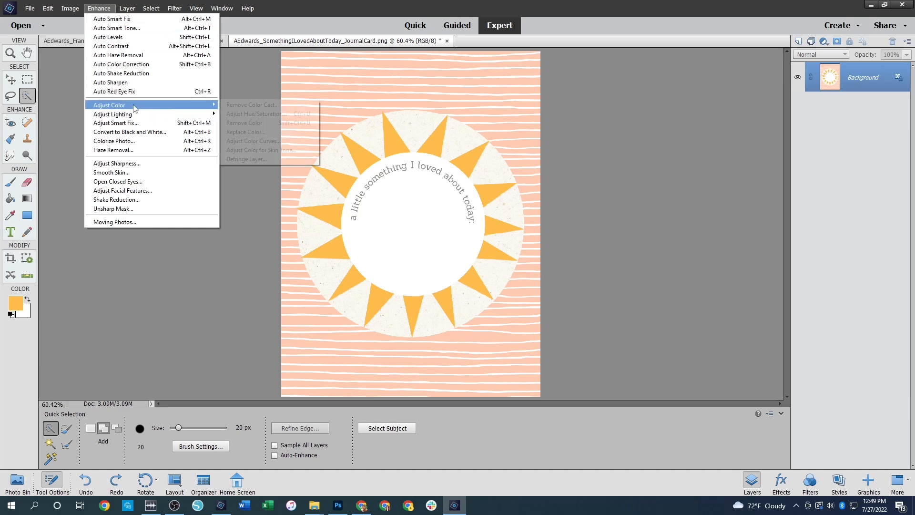
left_click(255, 132)
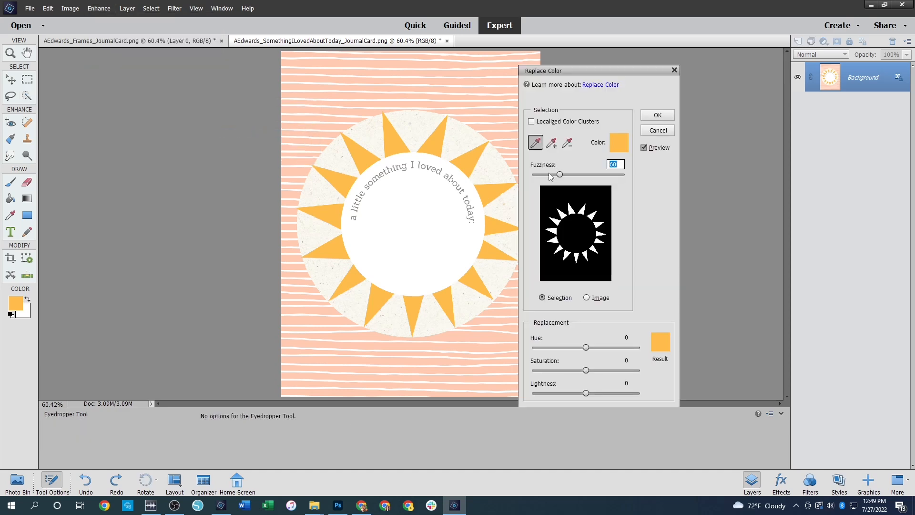
left_click(433, 219)
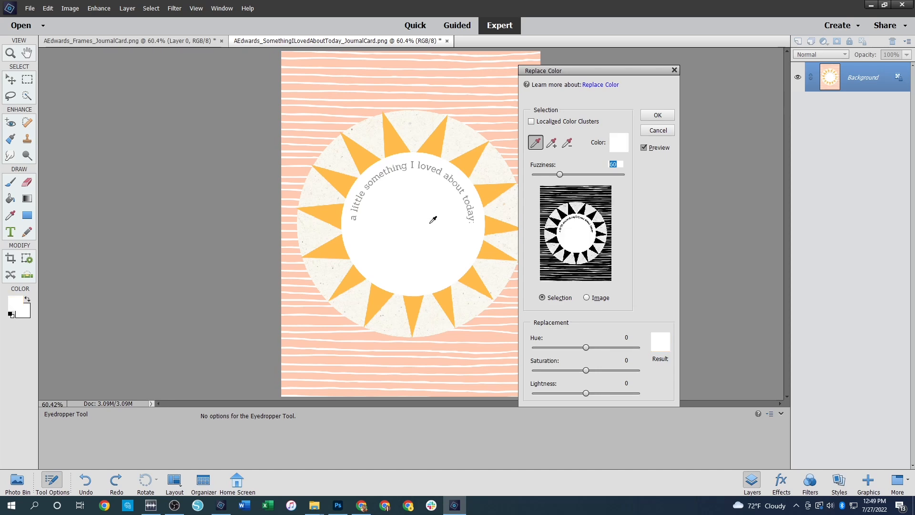
left_click(499, 164)
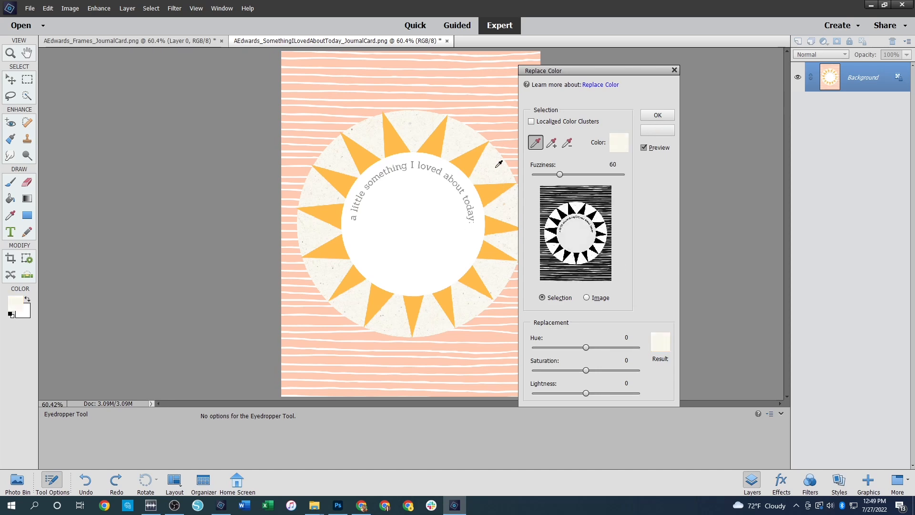
left_click(499, 190)
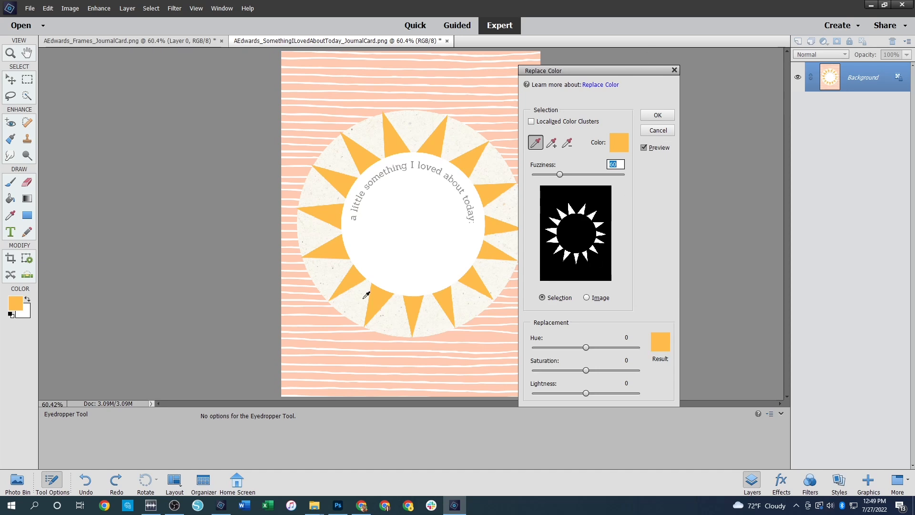
left_click(673, 71)
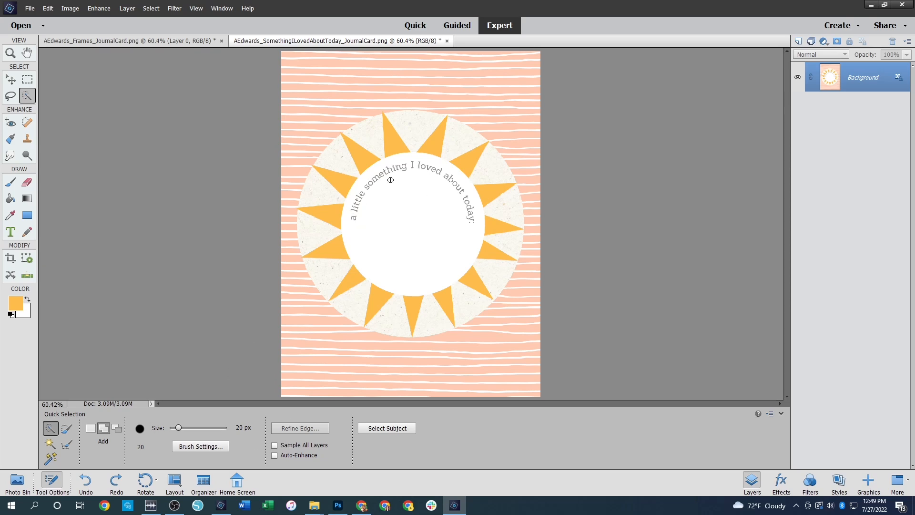
- Select the white circle and all orange rays with Quick Selection, excluding the cream ring and striped background
mouse_move(376, 168)
left_mouse_down()
mouse_move(398, 165)
mouse_move(440, 184)
mouse_move(472, 226)
mouse_move(478, 253)
mouse_move(493, 253)
mouse_move(500, 216)
left_mouse_up()
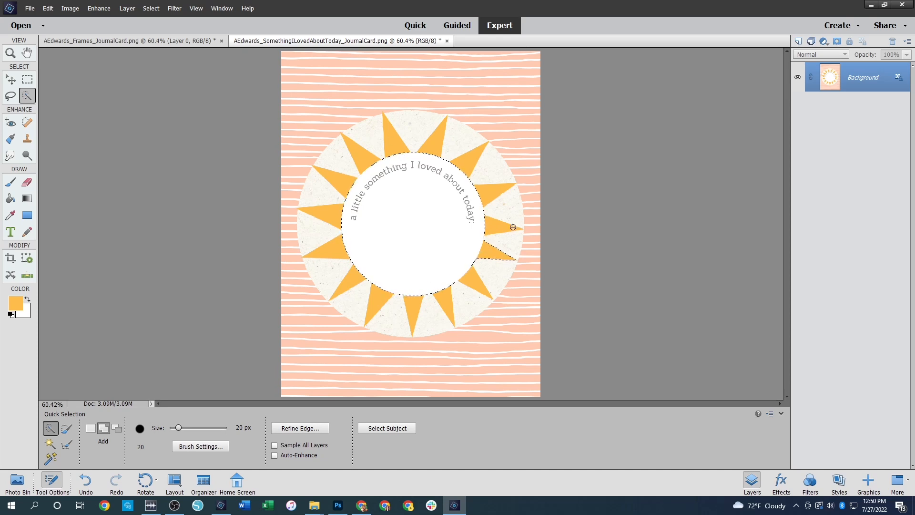
left_click_drag(494, 226, 489, 227)
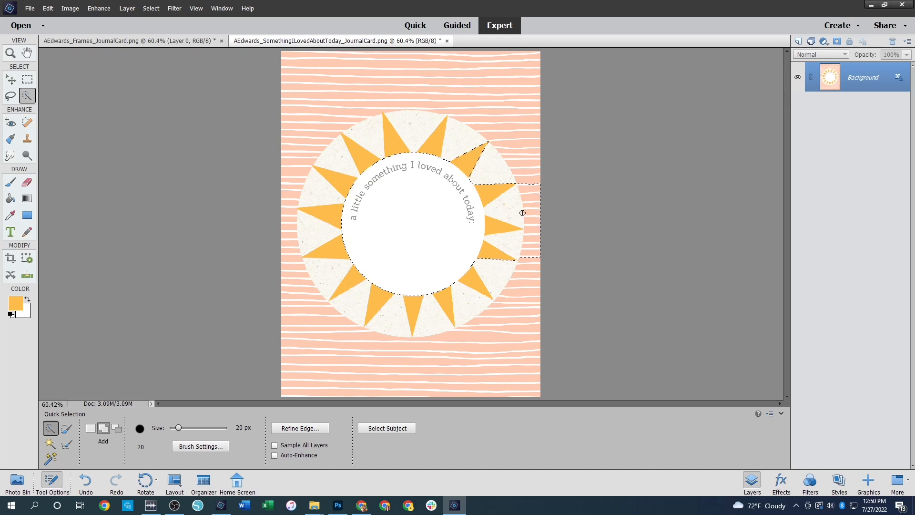
left_click(448, 154)
left_click_drag(344, 175, 342, 184)
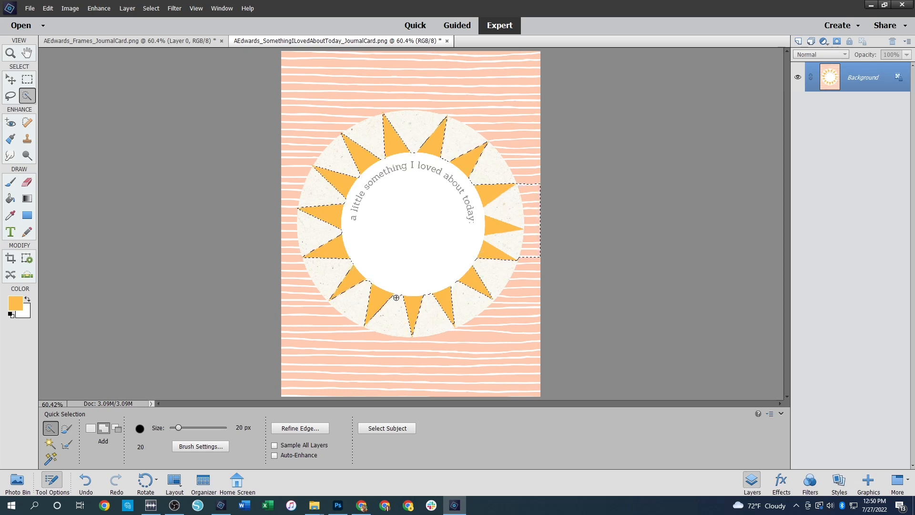
key("alt")
- Copy the selected sun to a new layer to view it without the Background, and delete that layer
right_click(386, 207)
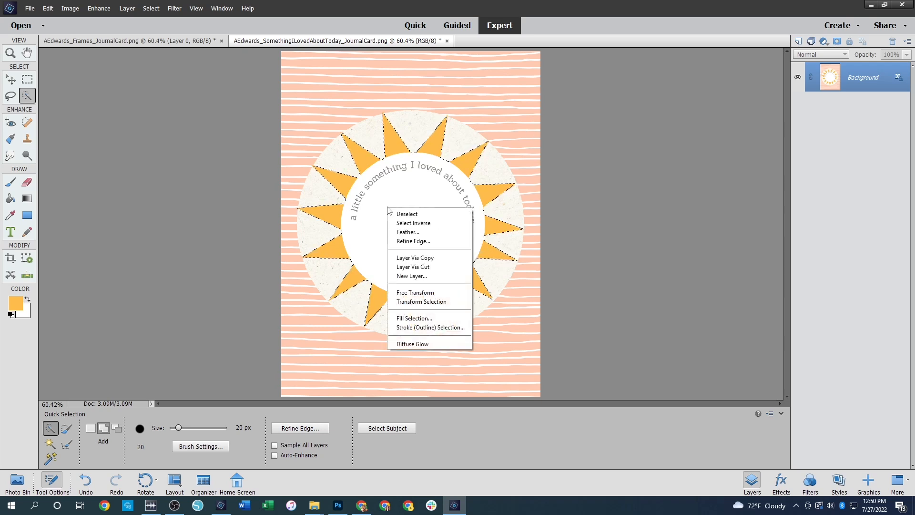
left_click(429, 258)
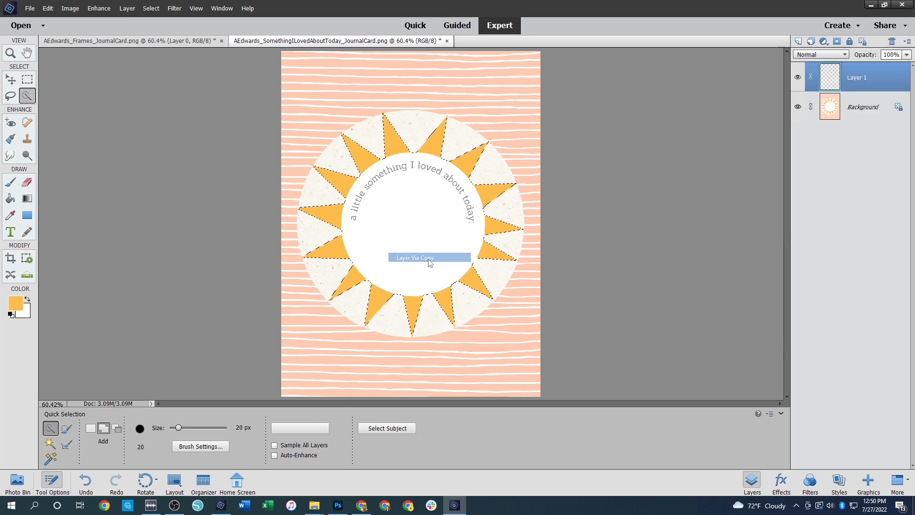
left_click(798, 107)
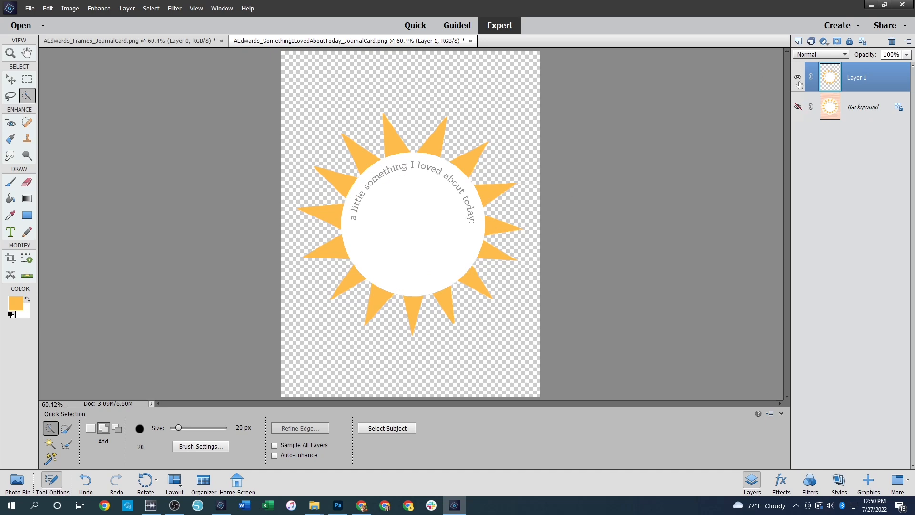
left_click(798, 107)
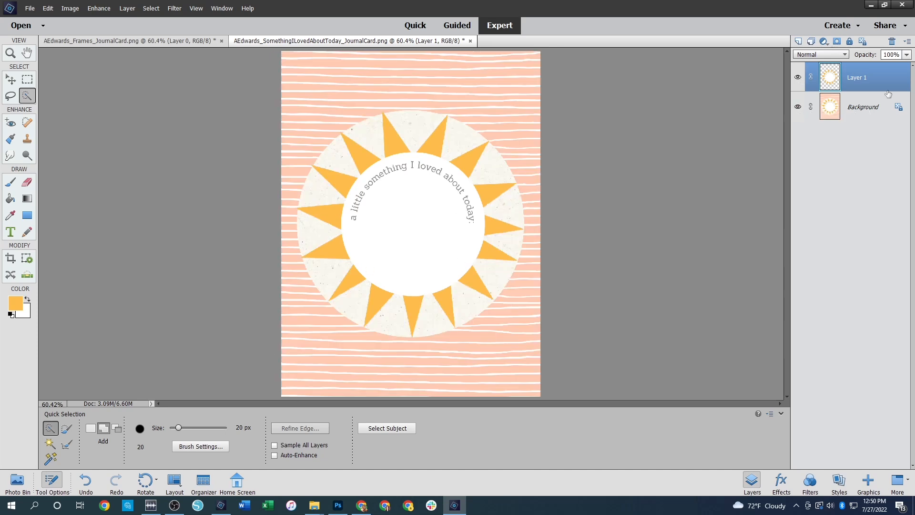
key("Delete")
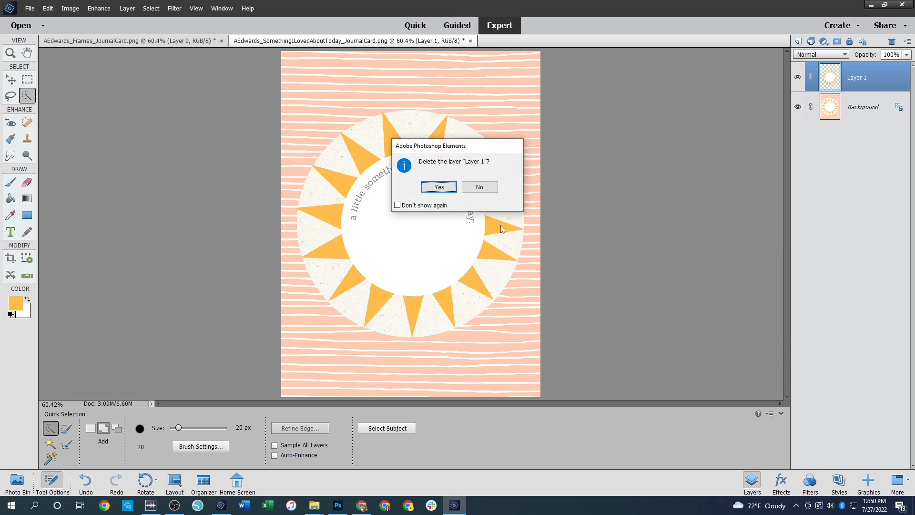
left_click(436, 187)
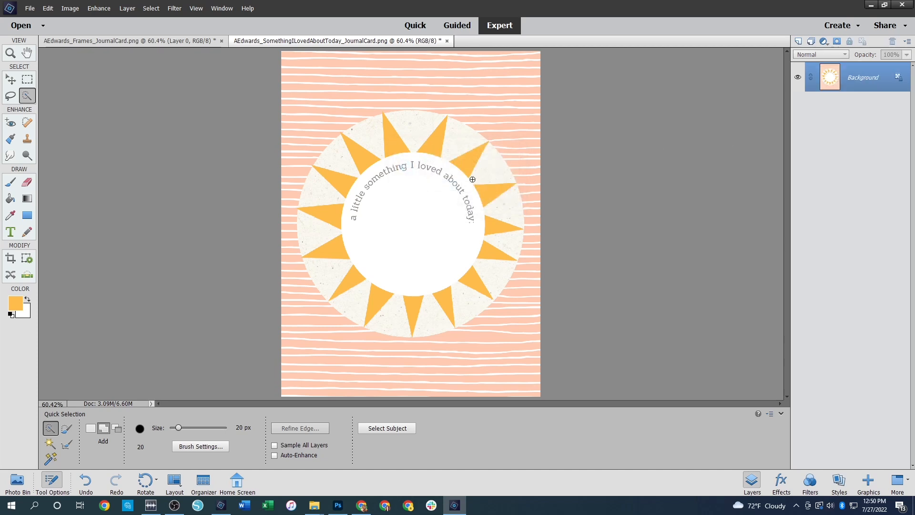
- Try the Magic Wand on the white circle at tolerance 32, and clear the selection
left_click(50, 444)
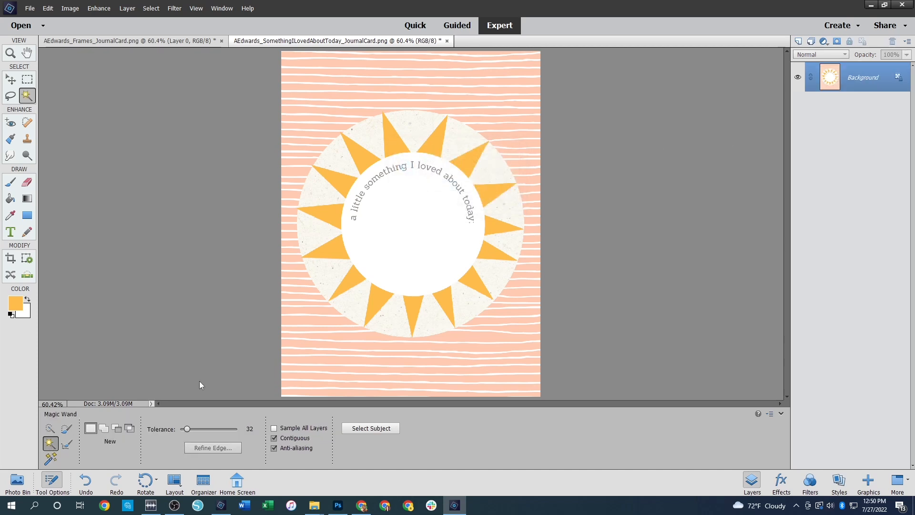
left_click(406, 212)
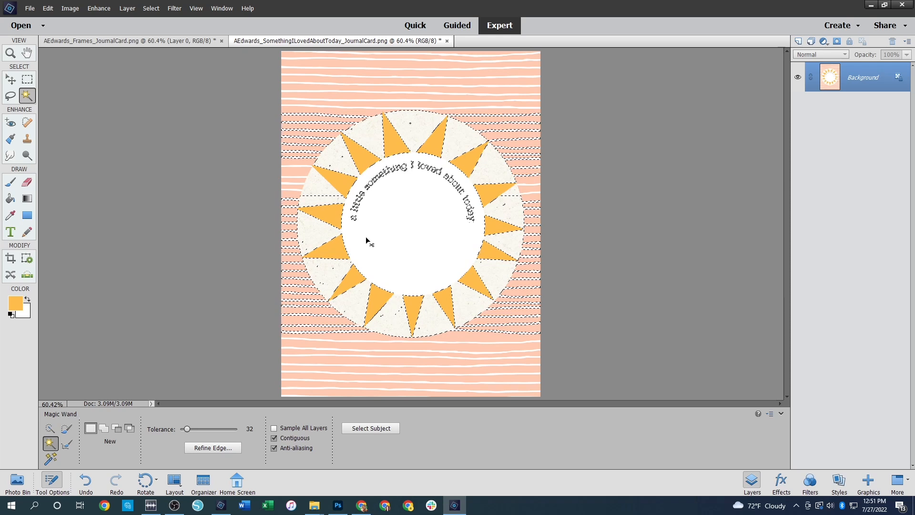
key("ctrl+d")
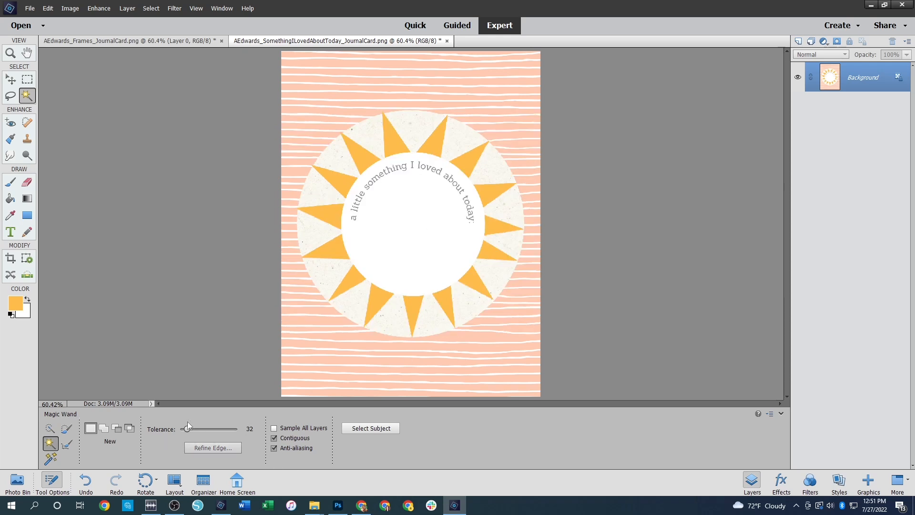
- Set the Magic Wand tolerance to 0 and test it on the white circle and individual orange rays
mouse_move(188, 431)
left_mouse_down()
mouse_move(206, 431)
mouse_move(179, 431)
left_mouse_up()
left_click(404, 228)
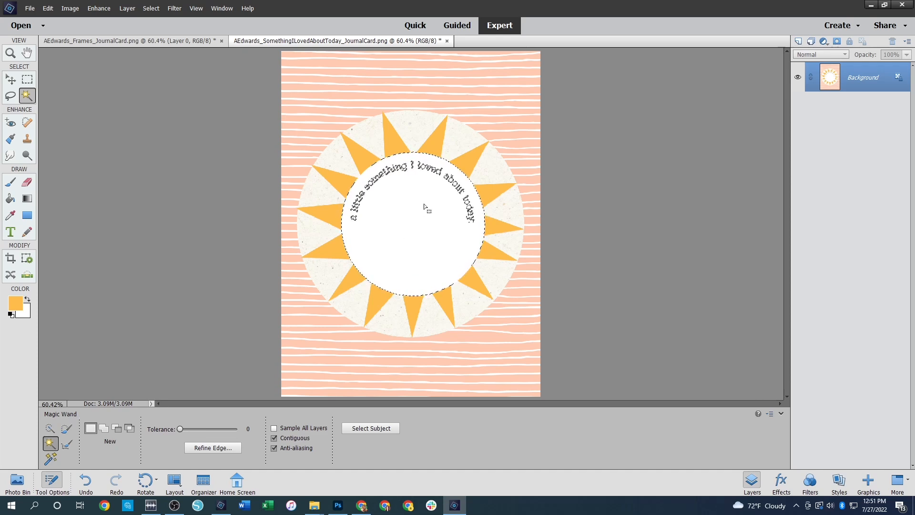
left_click(471, 162)
left_click(489, 194)
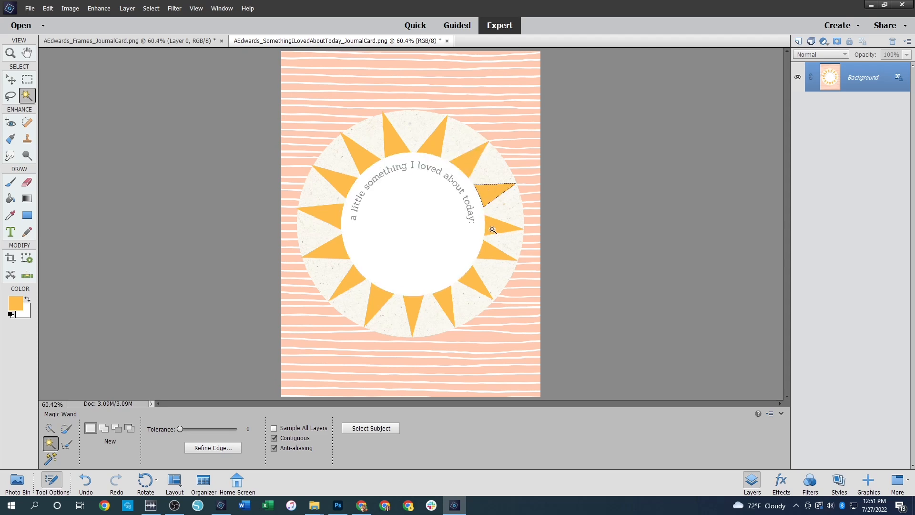
left_click(475, 282)
left_click(443, 303)
left_click(413, 306)
left_click(402, 259)
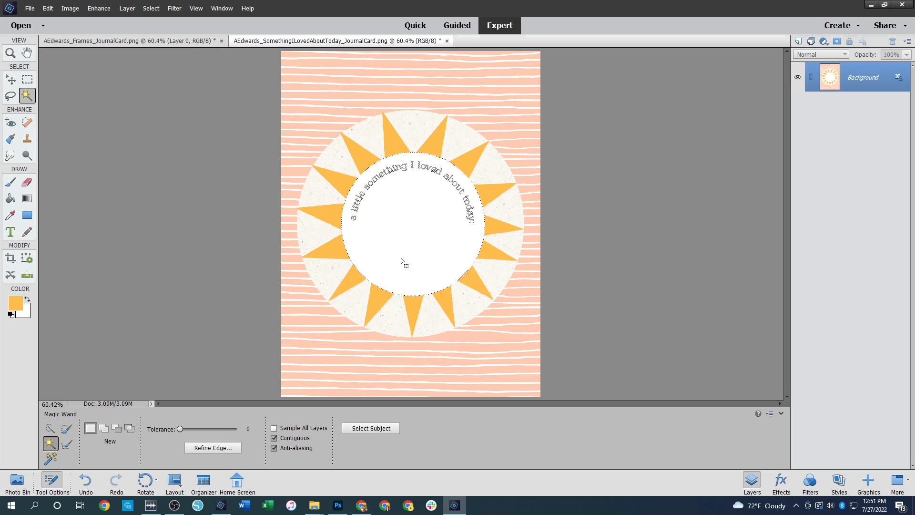
- Set the Magic Wand tolerance to 255 and test it on the white circle
left_click_drag(180, 429, 235, 428)
left_click(407, 234)
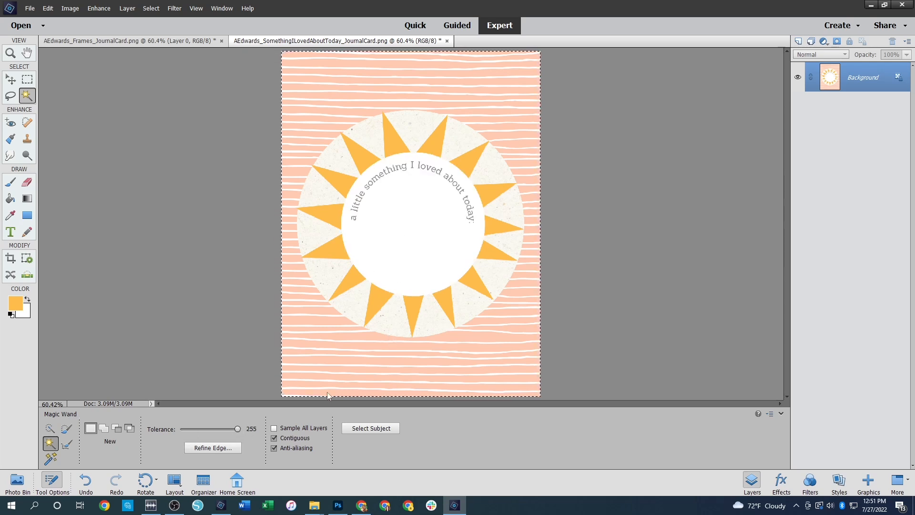
left_click(371, 259)
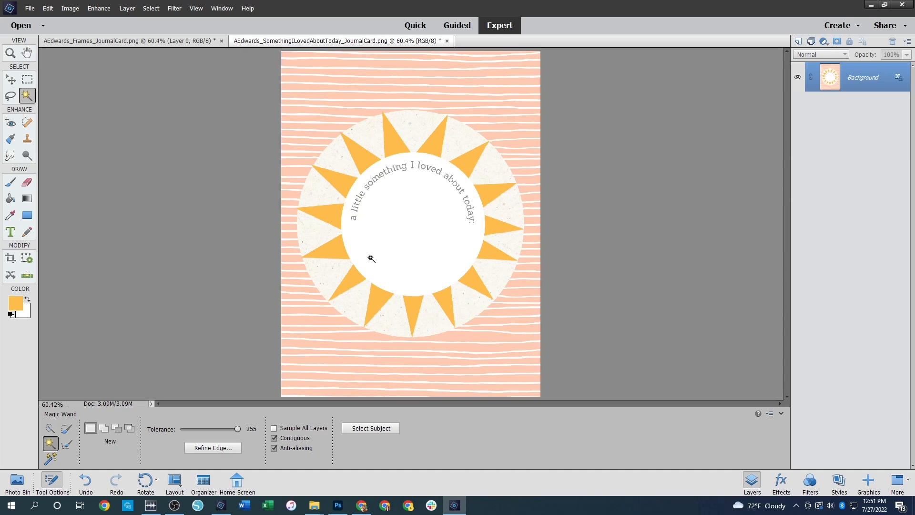
left_click(413, 242)
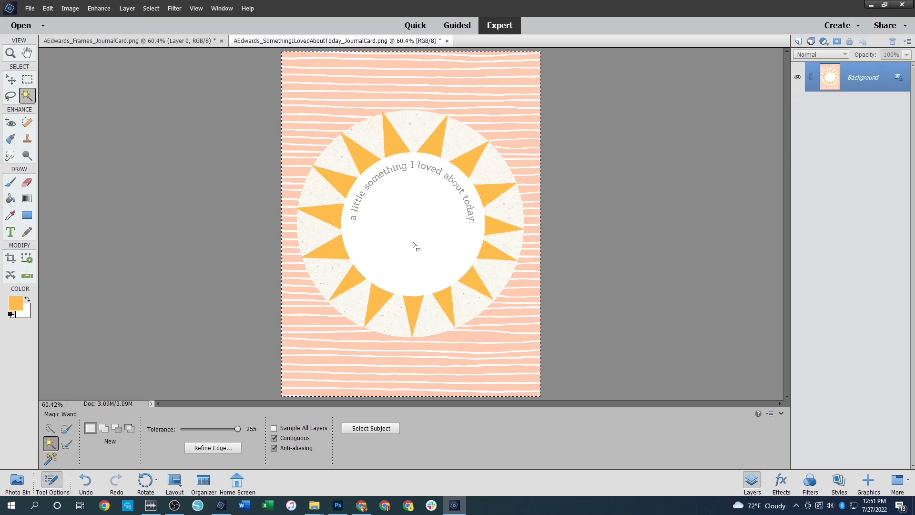
- Reduce the Magic Wand tolerance to 0 and select only the white circle
left_click_drag(201, 443, 182, 431)
key("ctrl+d")
left_click(390, 204)
left_click_drag(183, 431, 153, 436)
left_click(419, 246)
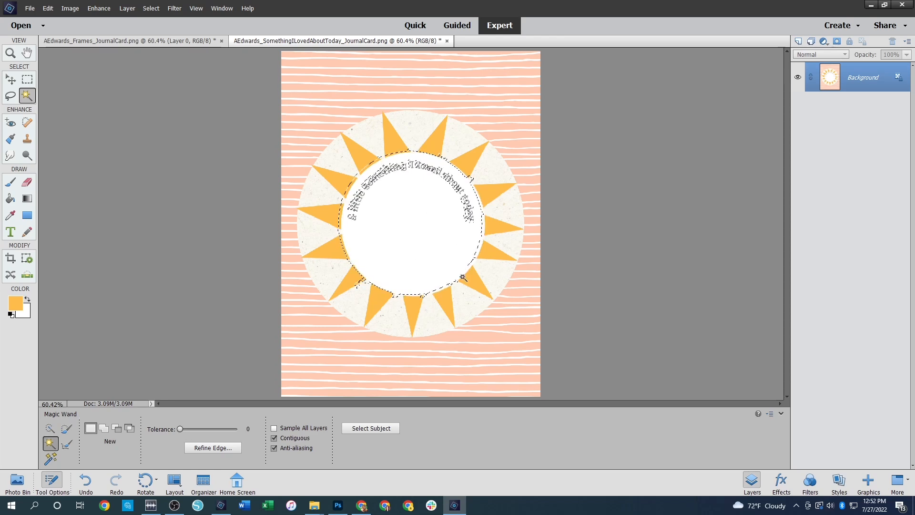
key("ctrl+d")
left_click(439, 232)
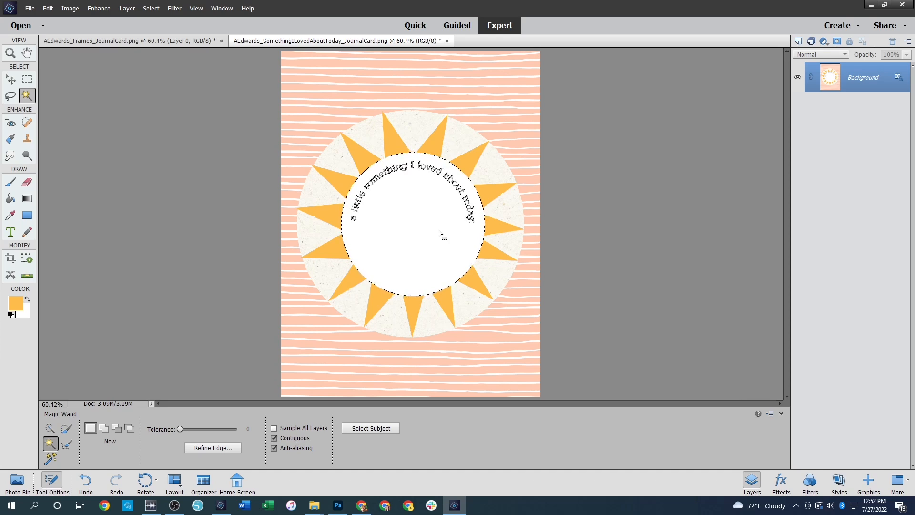
- Add the orange rays around the white circle to the Magic Wand selection
key("shift")
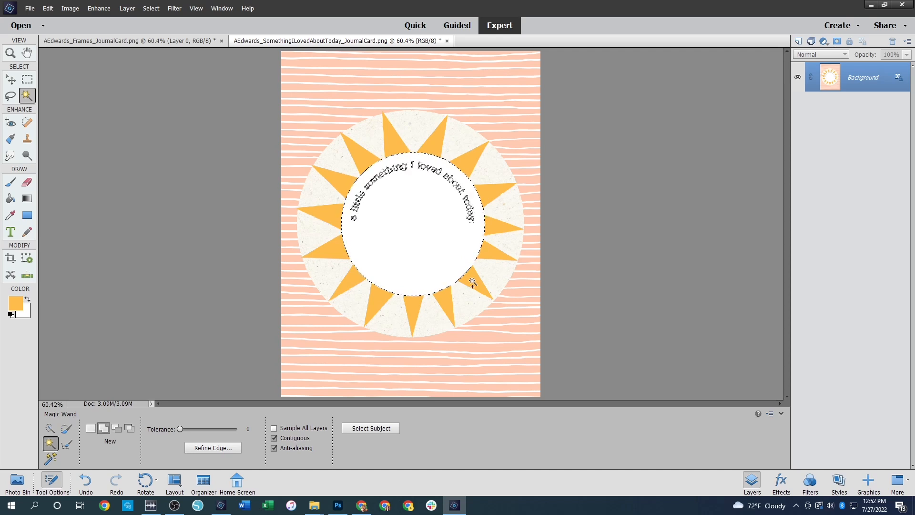
left_click(473, 280, "shift")
left_click(490, 254, "shift")
left_click(500, 228, "shift")
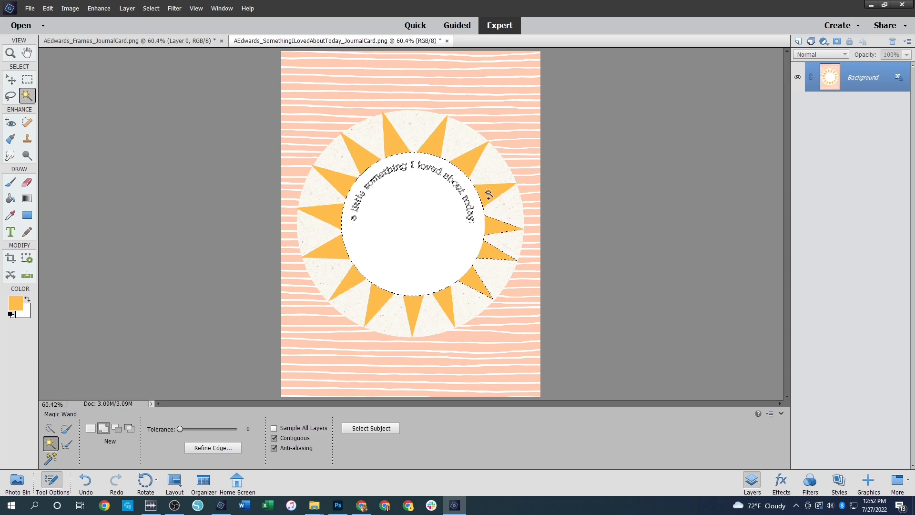
left_click(465, 165, "shift")
left_click(431, 142, "shift")
left_click(387, 140, "shift")
left_click(367, 157, "shift")
left_click(340, 179, "shift")
left_click(336, 246, "shift")
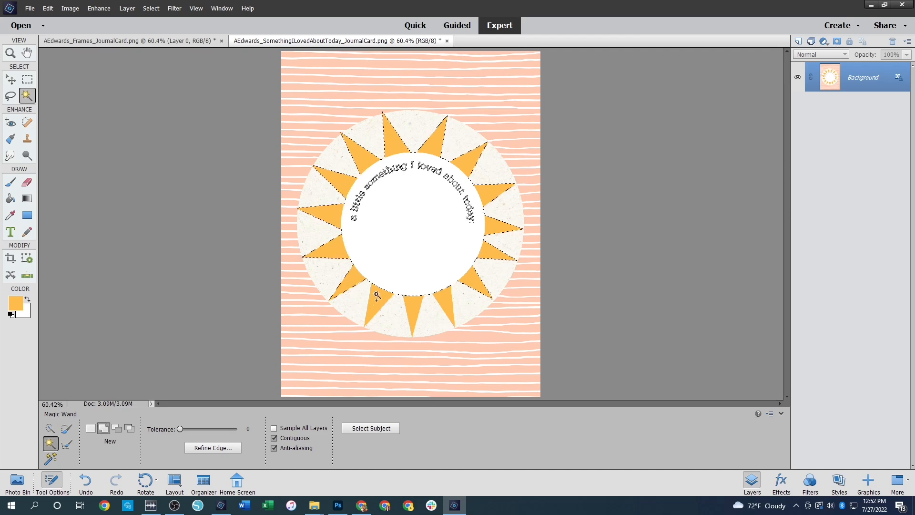
left_click(415, 312, "shift")
left_click(450, 294, "shift")
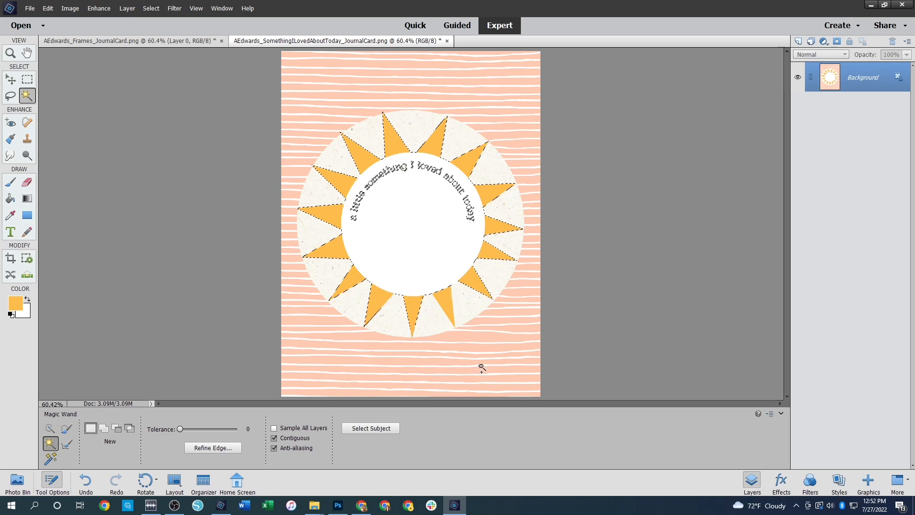
- Copy the selected white circle and orange rays to a new layer and hide the Background layer
right_click(422, 217)
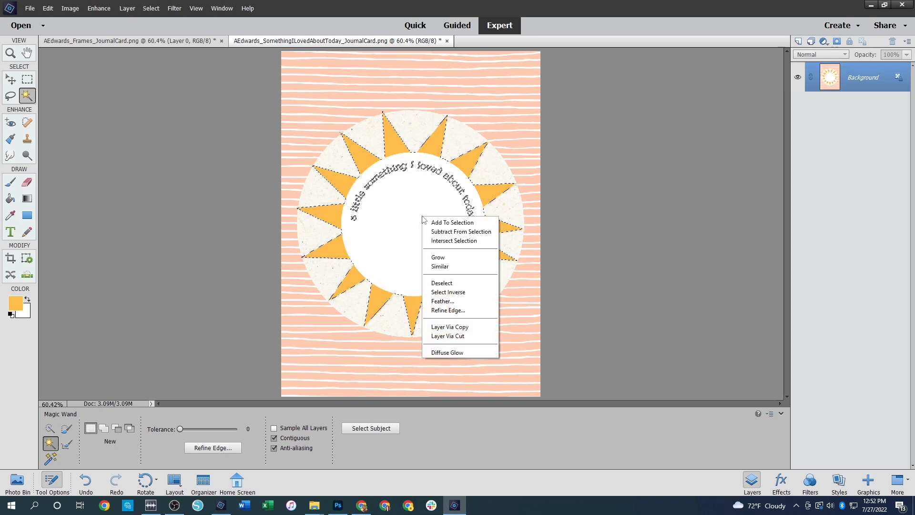
left_click(460, 328)
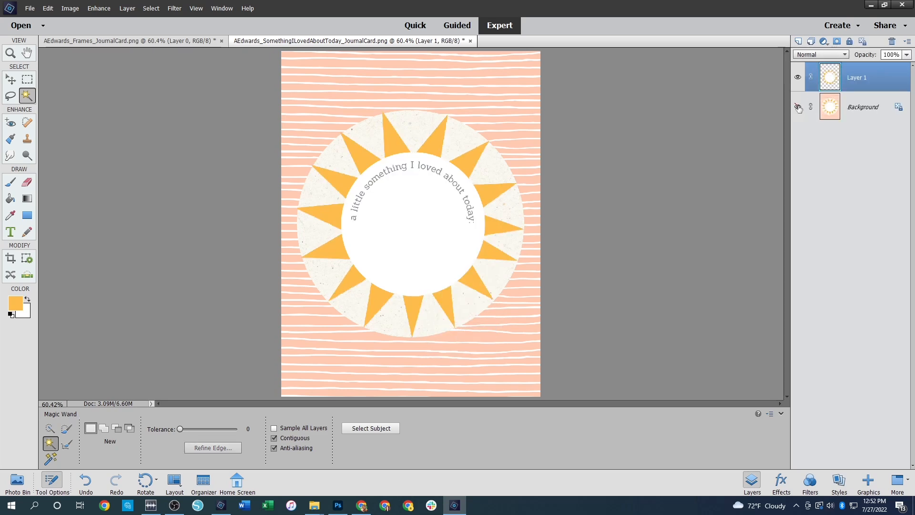
left_click(798, 108)
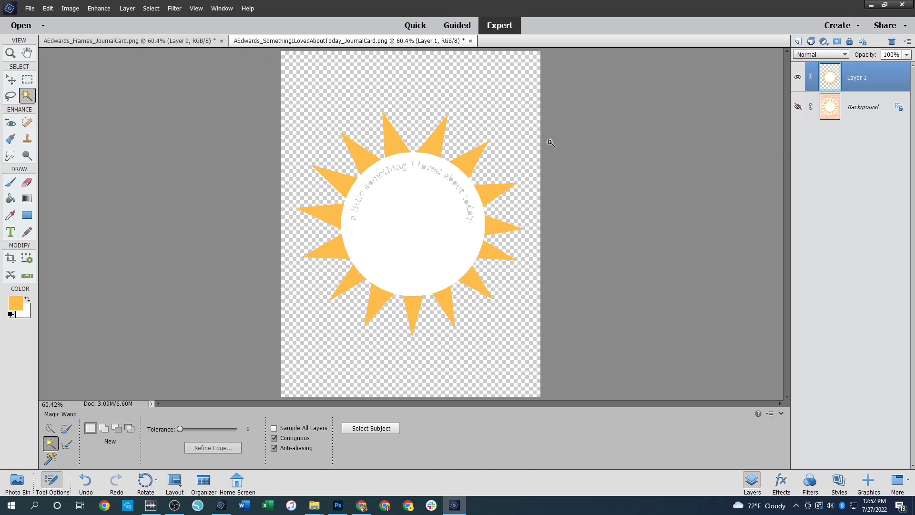
- Show the Background layer again and delete the copied sun layer
left_click(798, 77)
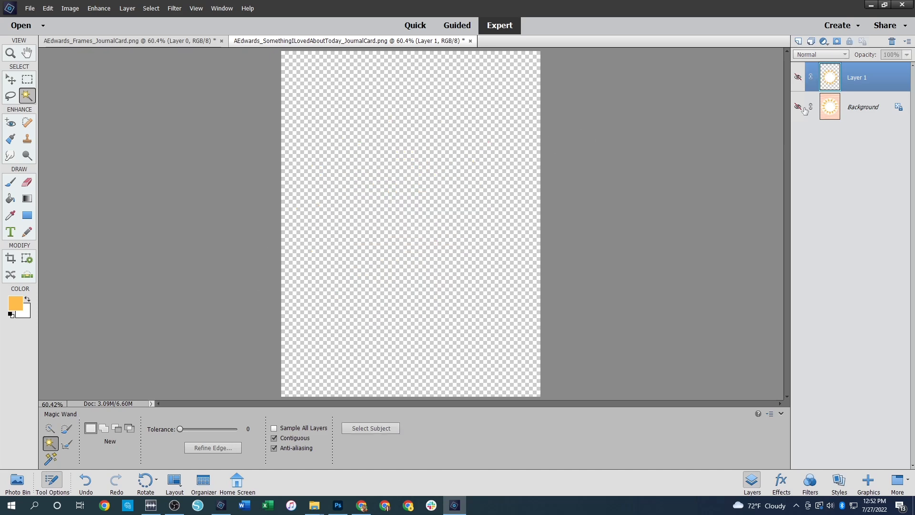
left_click(797, 77)
left_click(803, 107)
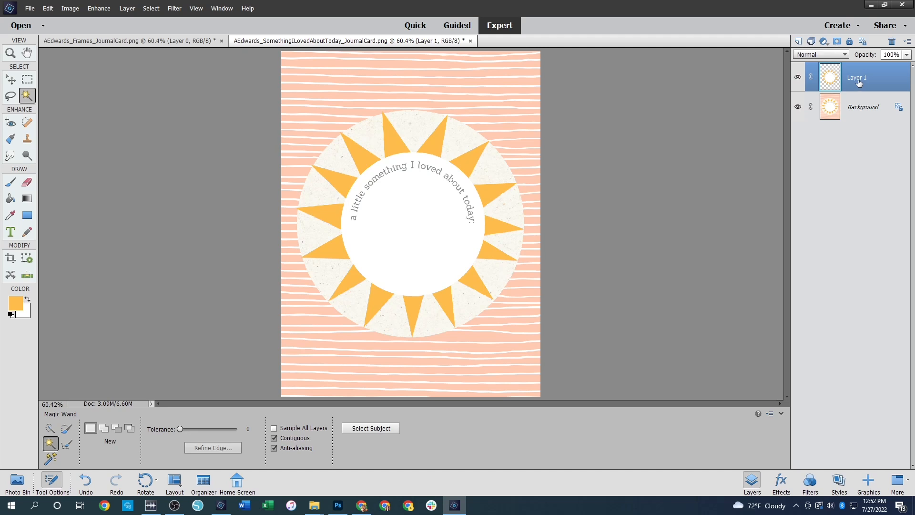
key("Delete")
left_click(423, 184)
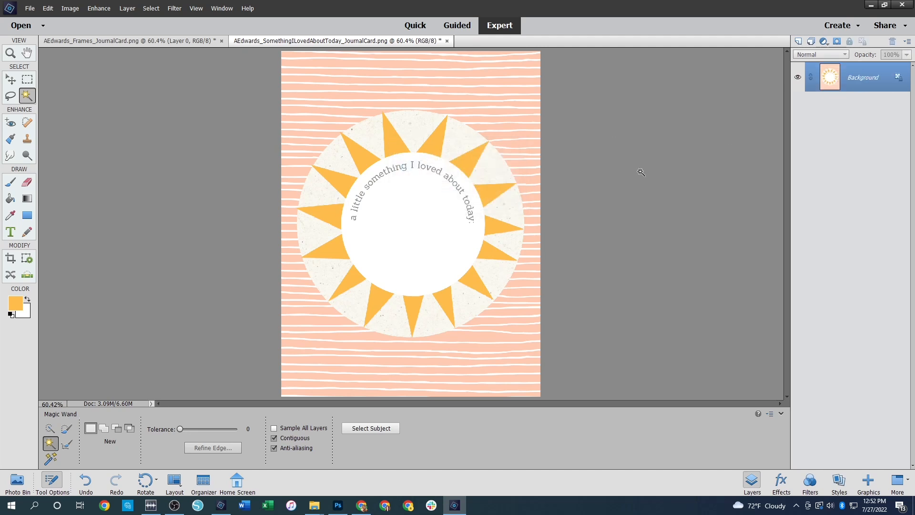
- Select the whole round sun with a rectangular Auto Selection, cut it to a new layer and hide the Background layer
left_click(50, 459)
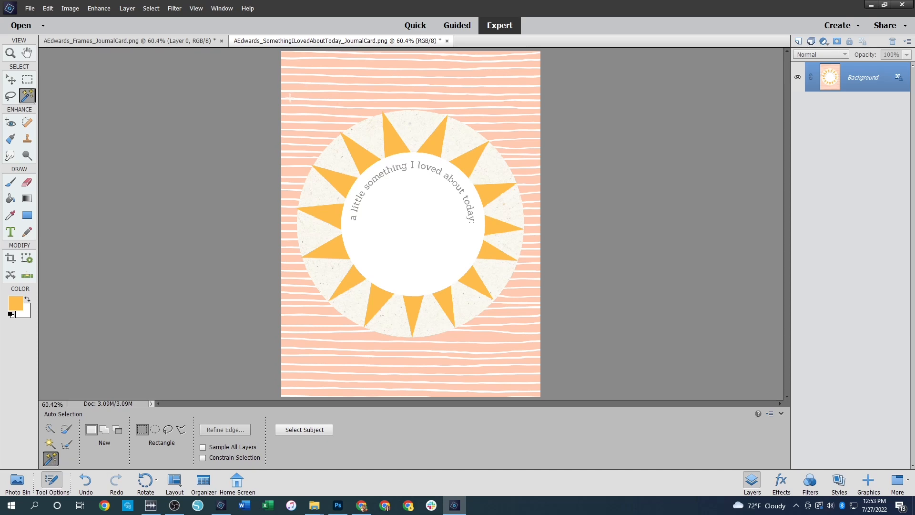
left_click_drag(289, 97, 531, 371)
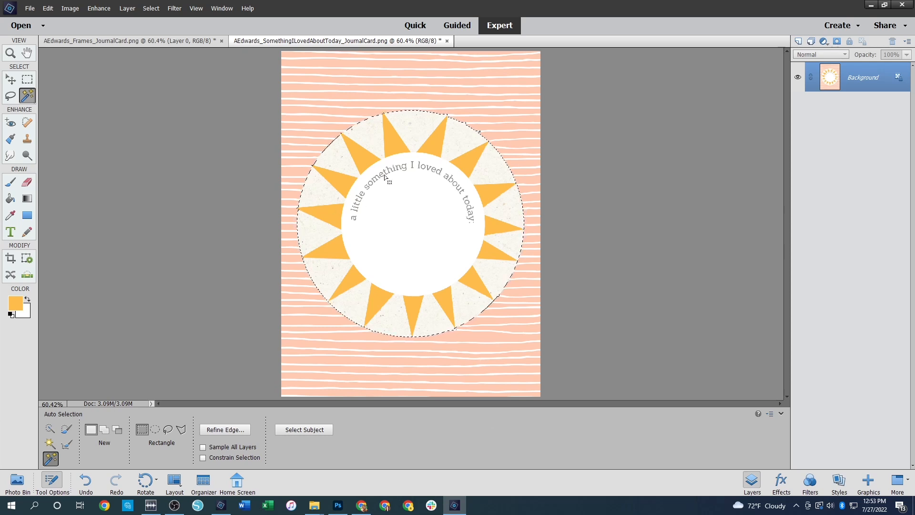
right_click(419, 221)
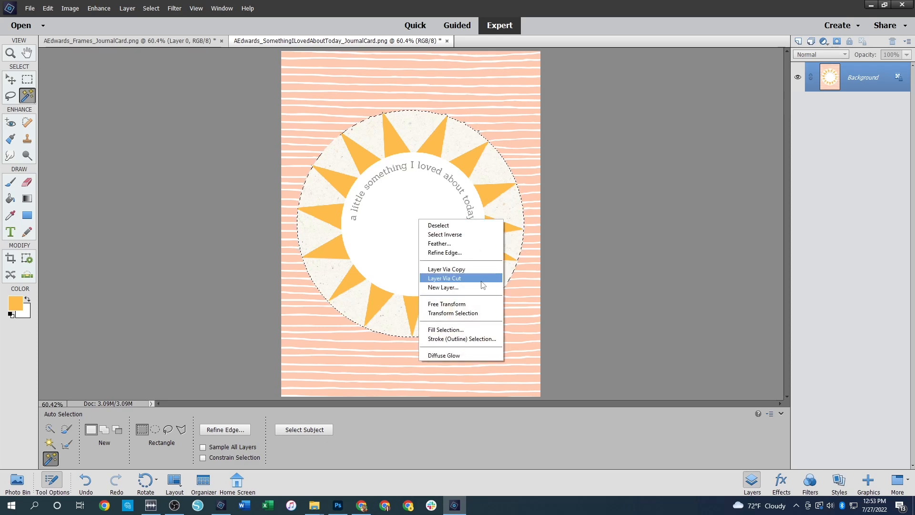
left_click(443, 278)
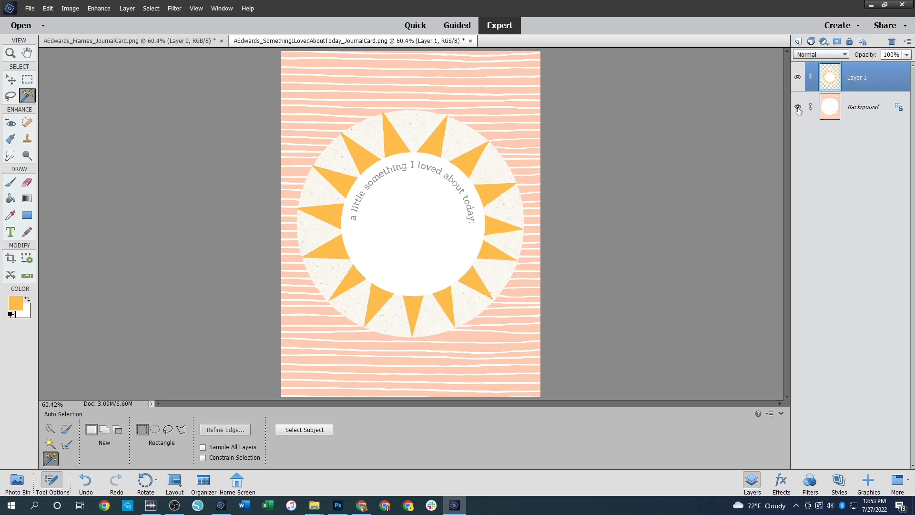
left_click(797, 106)
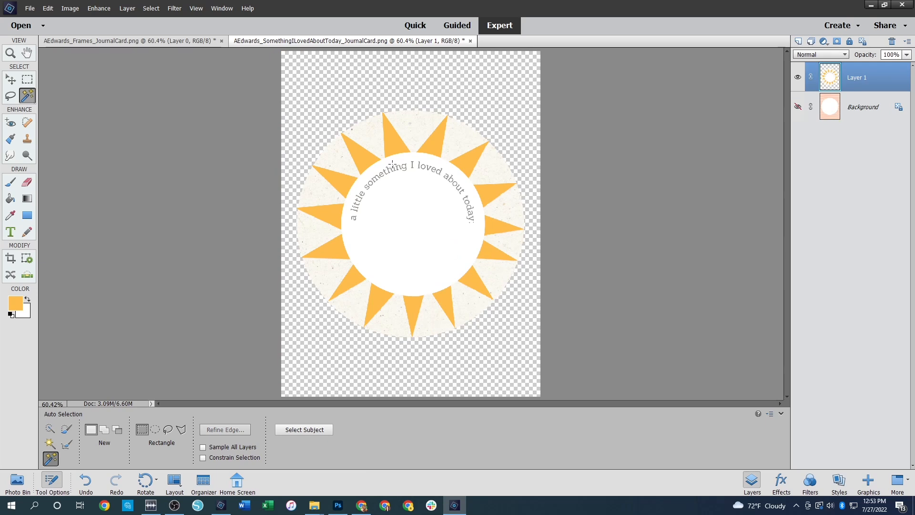
- Select the white circle and its curved text with Auto Selection, cut it to its own layer and hide Layer 1
left_click_drag(342, 161, 467, 231)
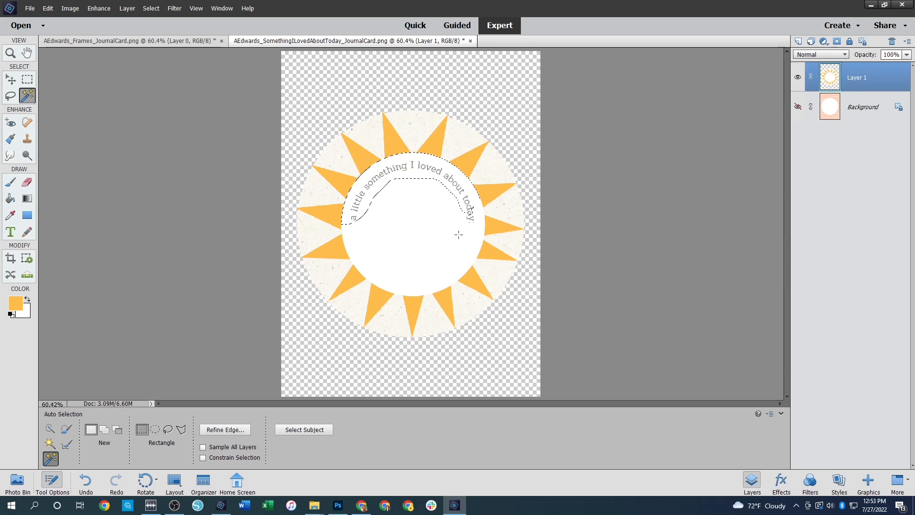
key("ctrl+z")
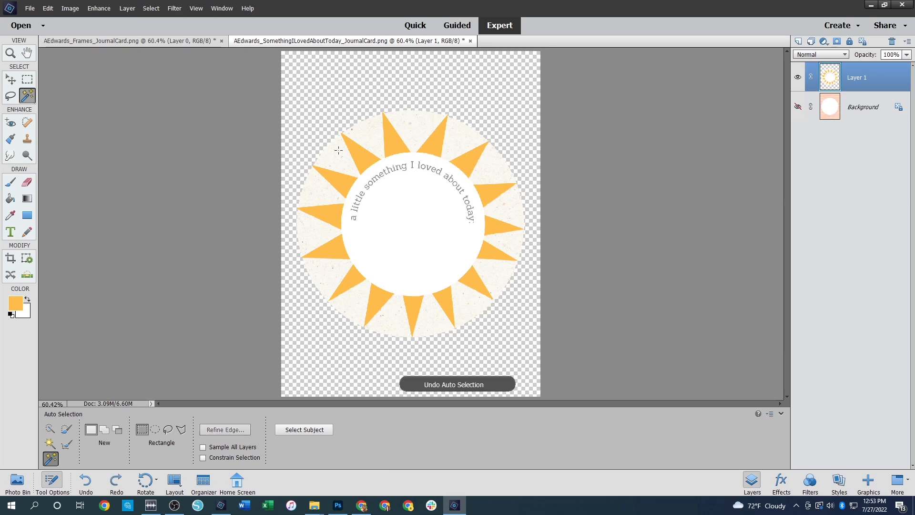
left_click_drag(450, 270, 488, 300)
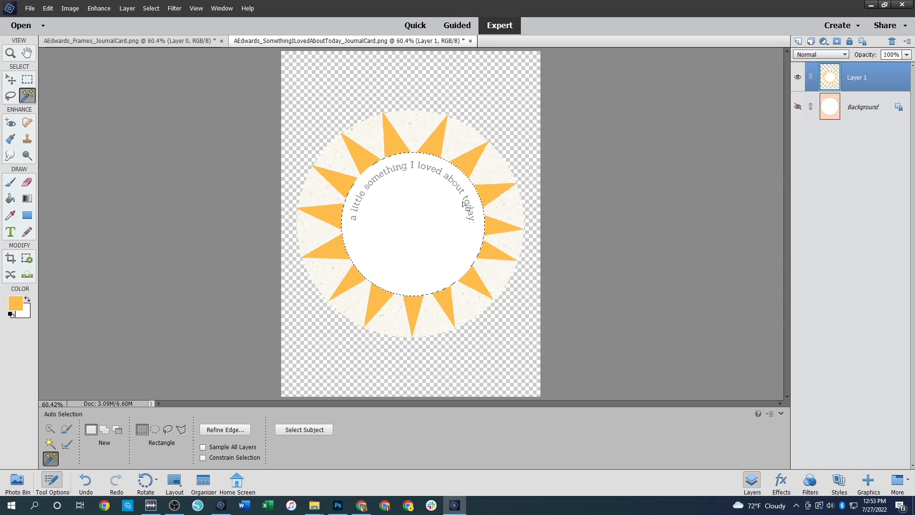
right_click(425, 177)
left_click(467, 238)
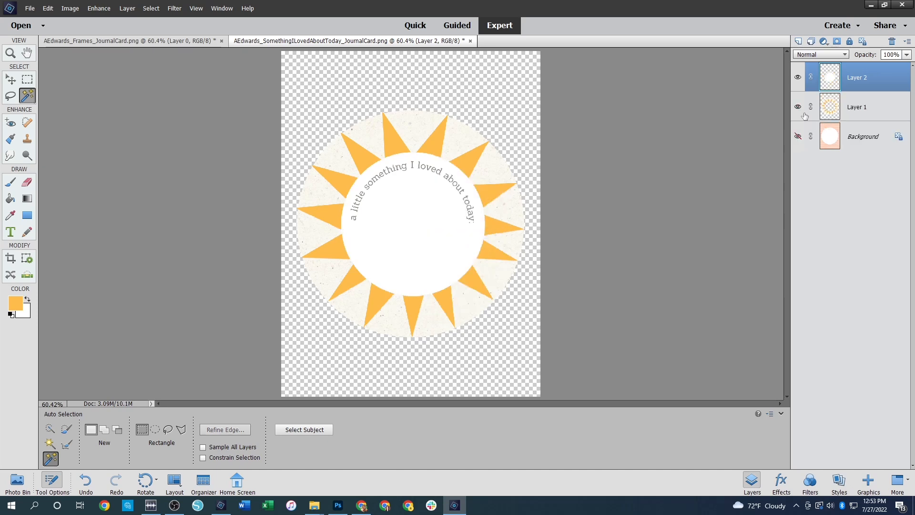
left_click(798, 107)
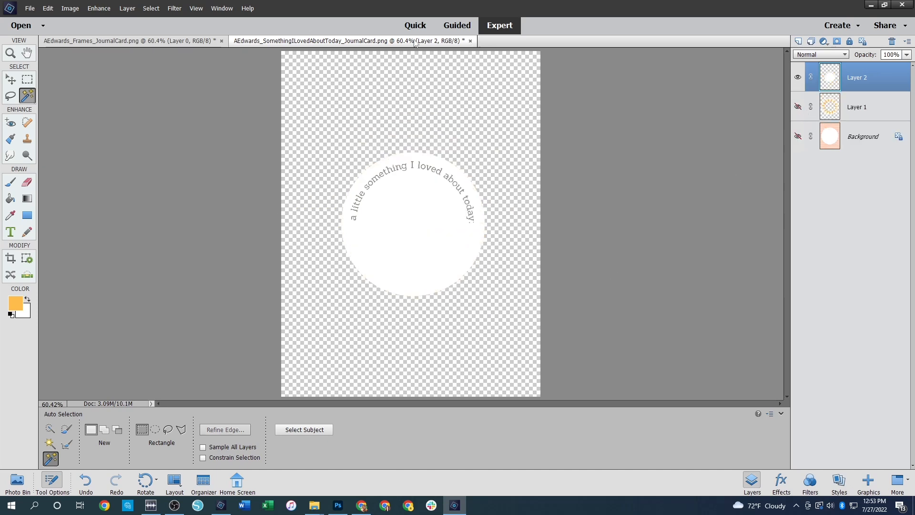
- In the AEdwards_Frames_JournalCard.png document, select the pink card's scalloped frame with a rectangular Auto Selection
left_click(114, 42)
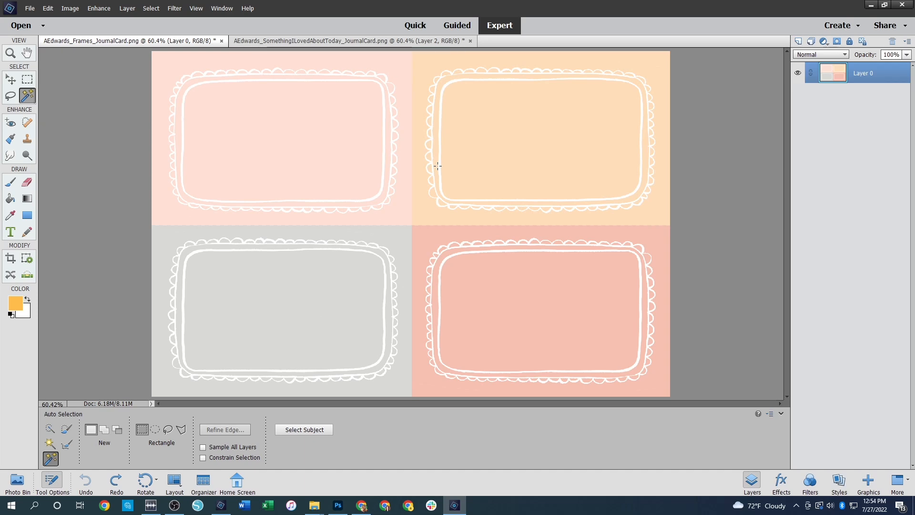
left_click_drag(217, 89, 385, 172)
left_click_drag(408, 214, 404, 216)
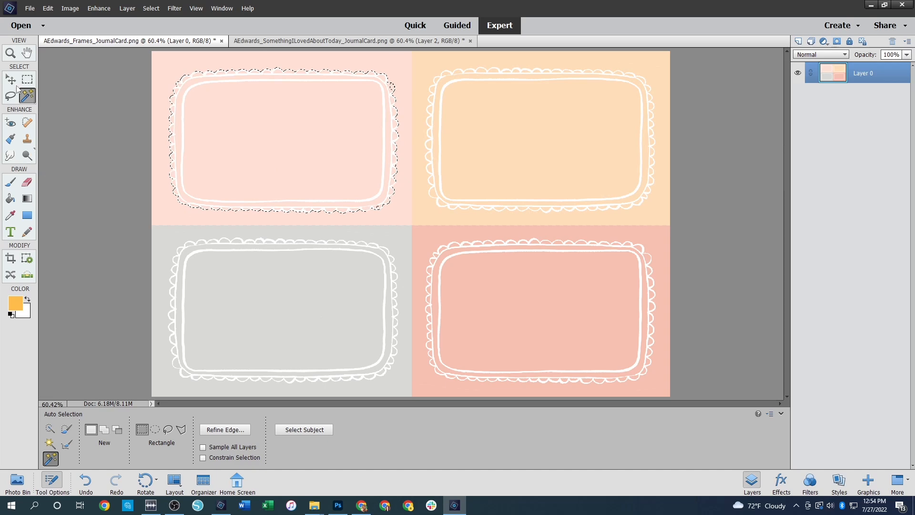
- Use Quick Selection to add the missed scallop near the pink frame's upper-right corner to the selection
left_click(10, 52)
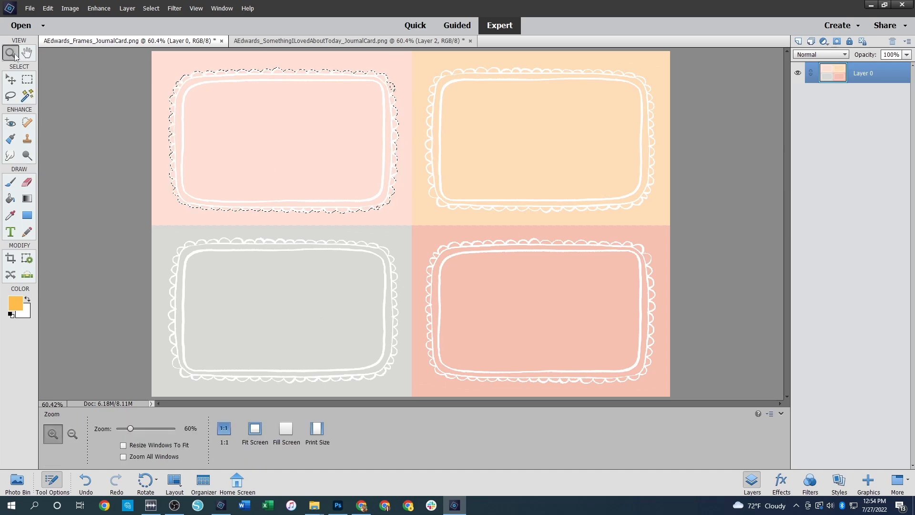
left_click(382, 84)
left_click(385, 86)
left_click(386, 86)
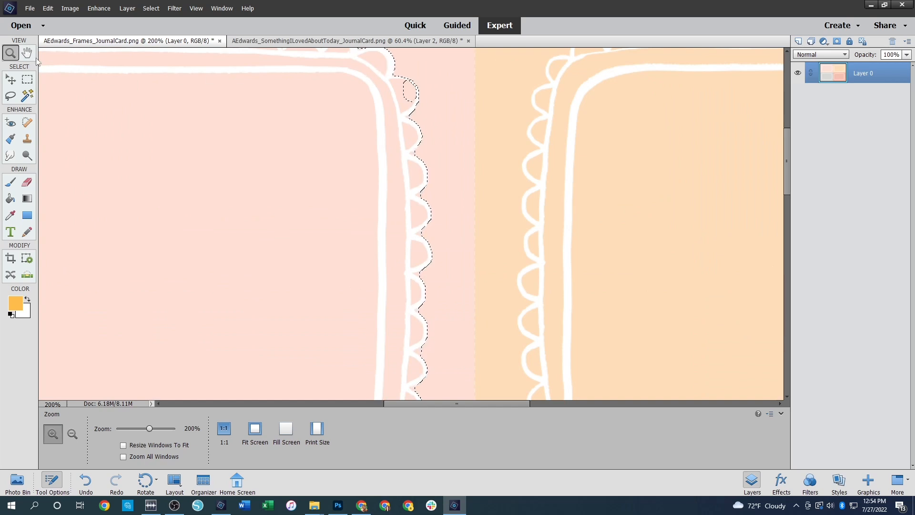
left_click(27, 96)
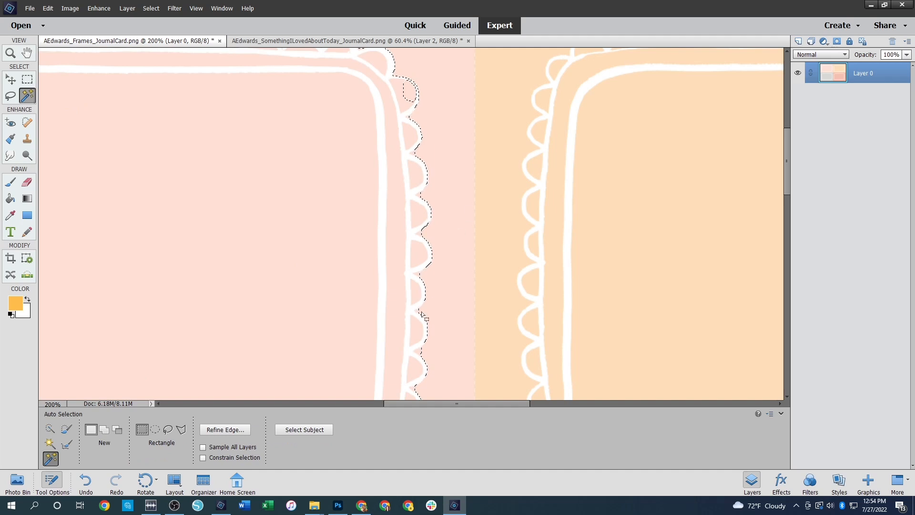
left_click(49, 429)
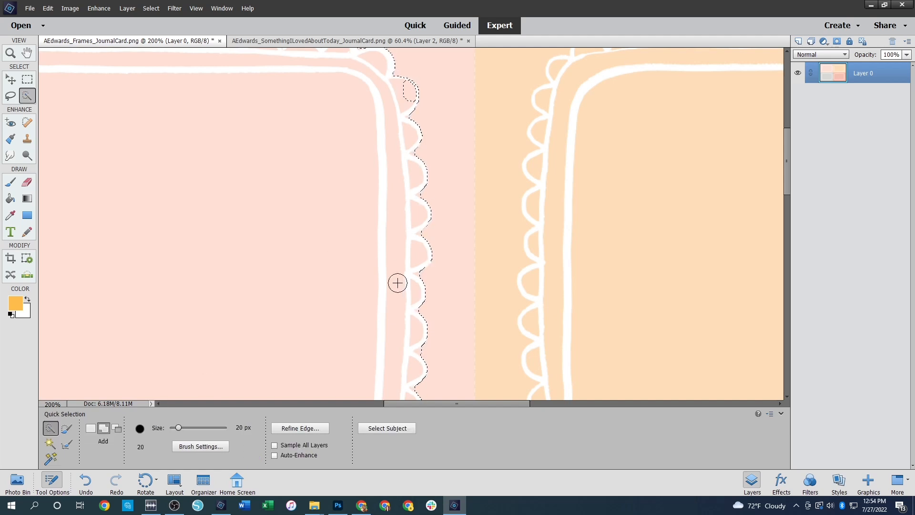
key("alt")
left_click(402, 102, "alt")
left_click(403, 95)
- Check the selection along the scalloped edge, copy the selected pink frame to a new layer and hide Layer 0
left_click(10, 53)
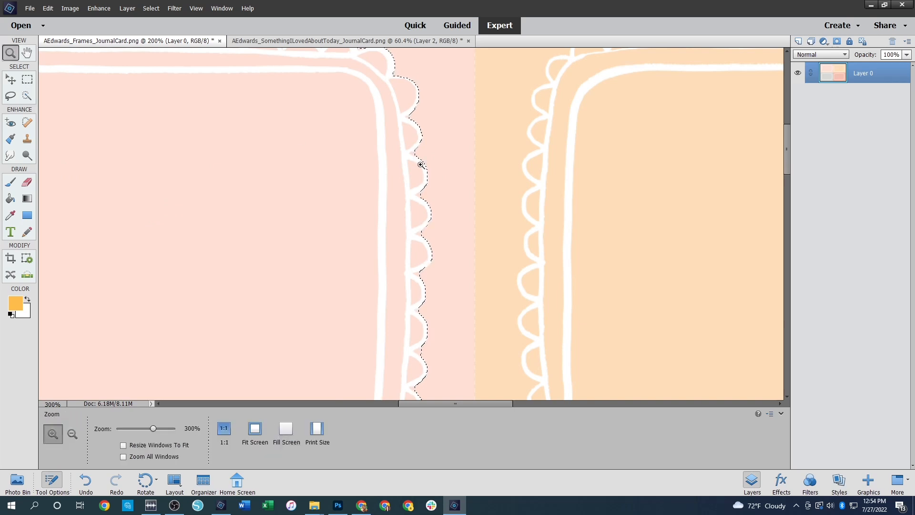
left_click(415, 140)
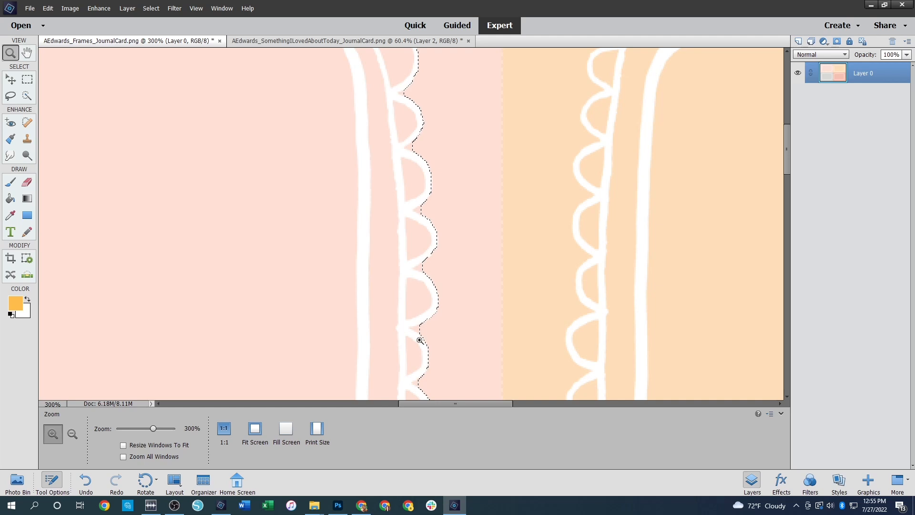
left_click(233, 201, "alt")
left_click(233, 201)
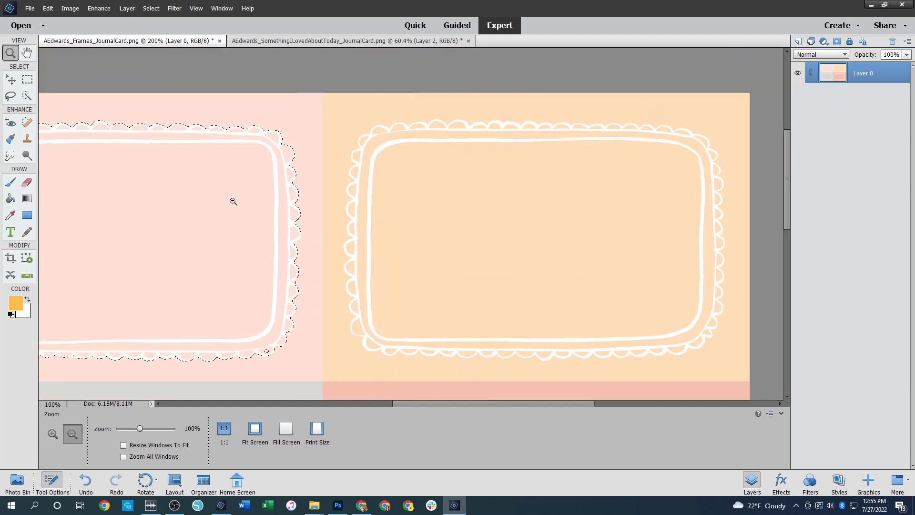
left_click(233, 201, "alt")
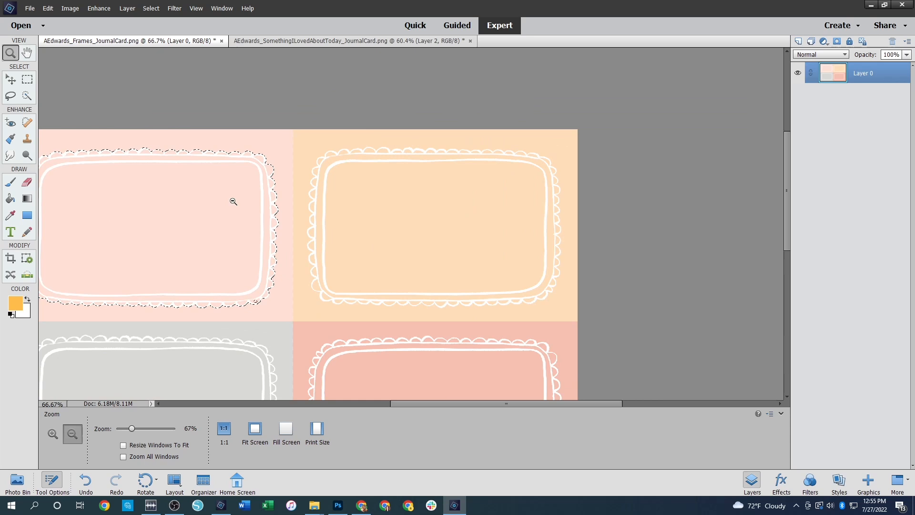
left_click(214, 227, "alt")
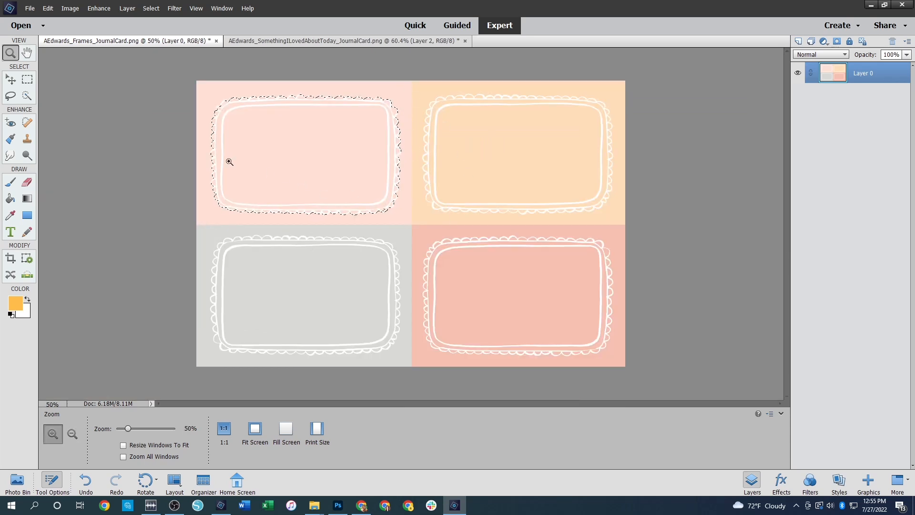
left_click(28, 96)
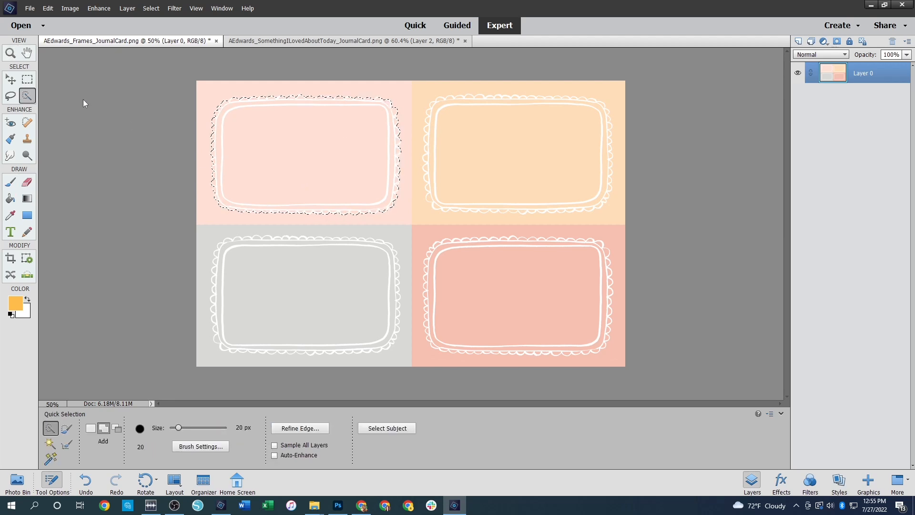
right_click(296, 156)
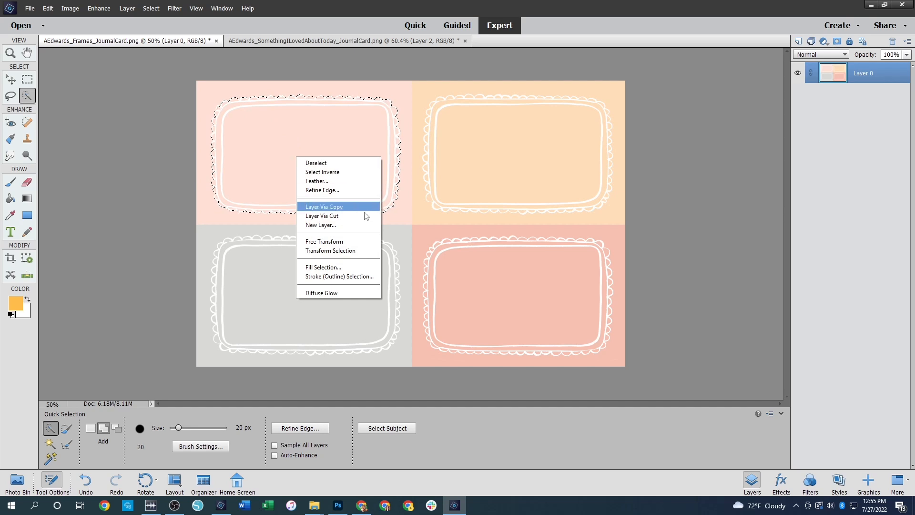
left_click(347, 207)
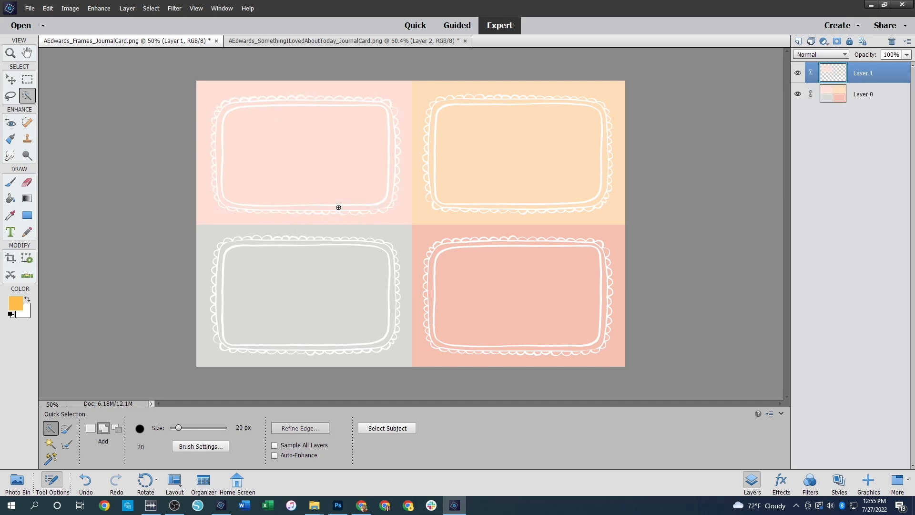
left_click(798, 93)
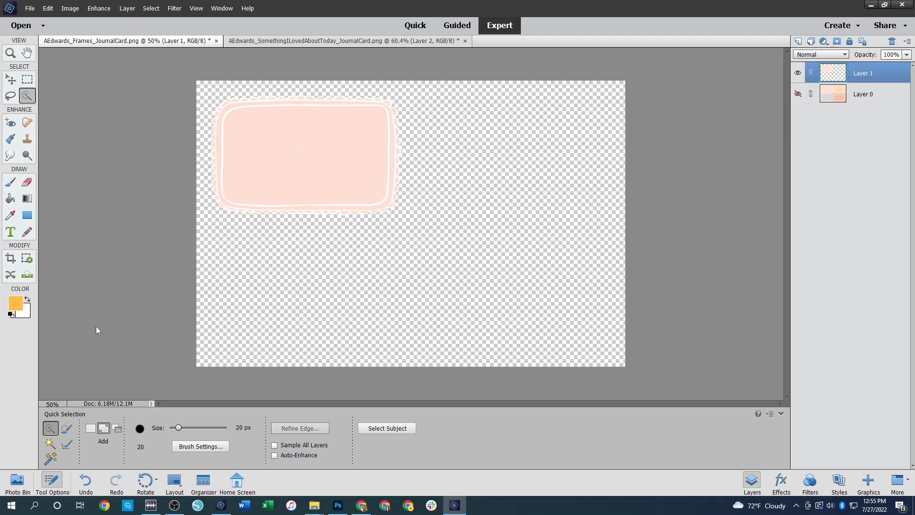
- Examine the scalloped edge of the isolated pink frame up close
left_click(10, 53)
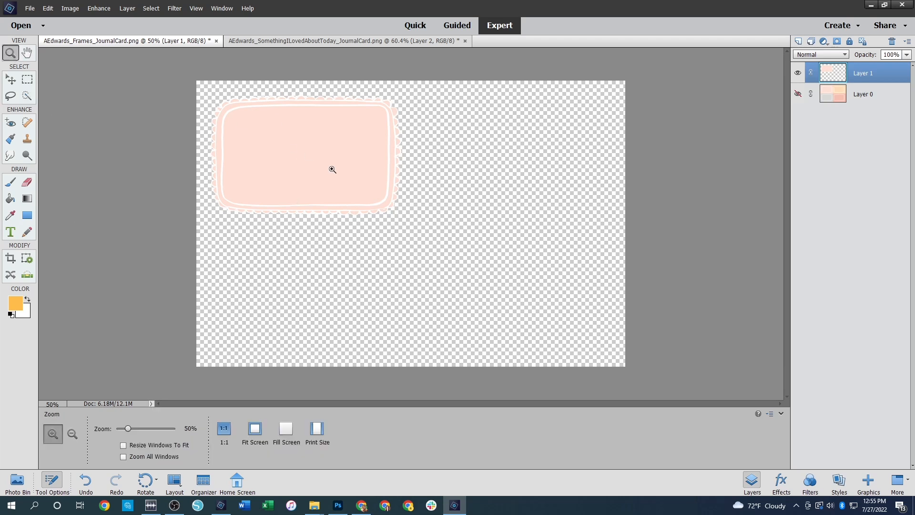
left_click(331, 167)
left_click(251, 171)
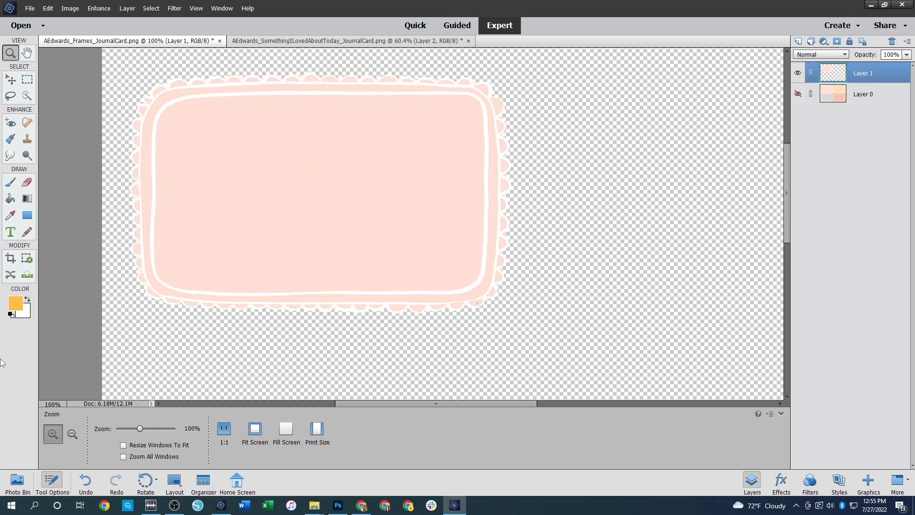
left_click(240, 194)
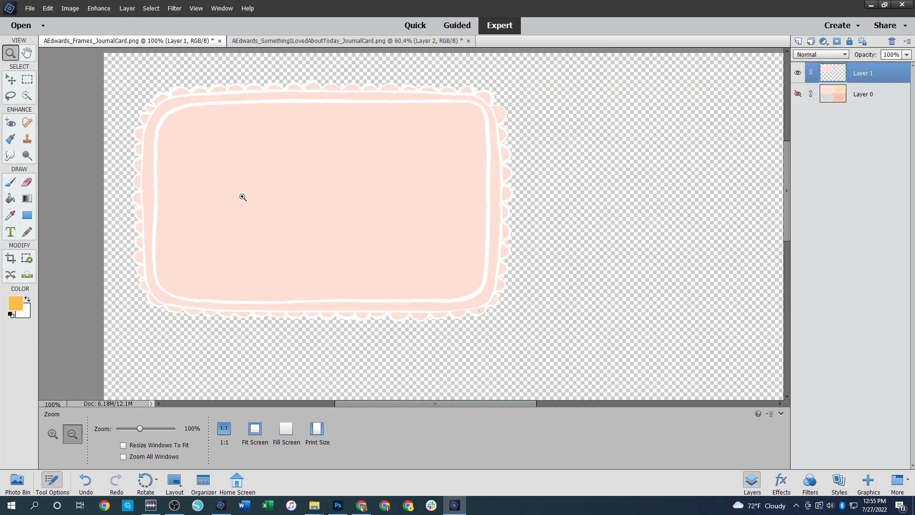
left_click(242, 197, "alt")
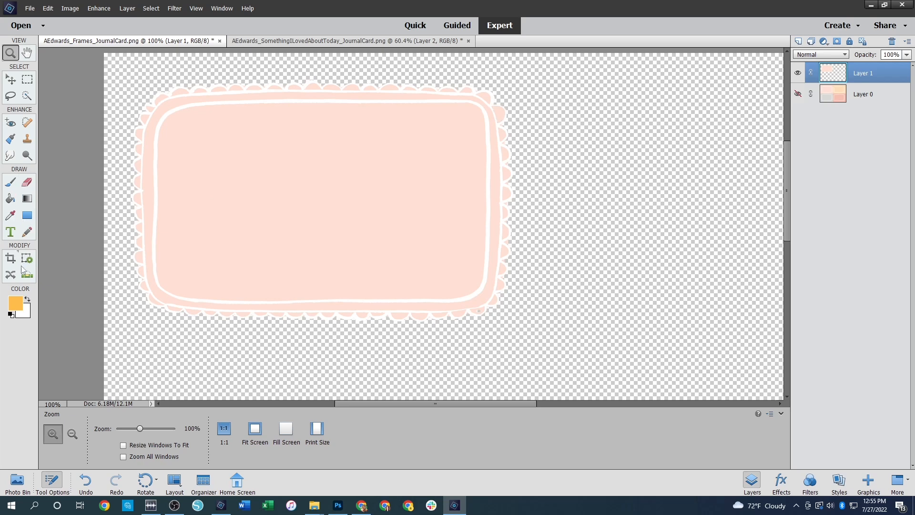
- Use the Magic Wand to select and delete the pink center and the pink band between the white outlines on Layer 1
left_click(30, 97)
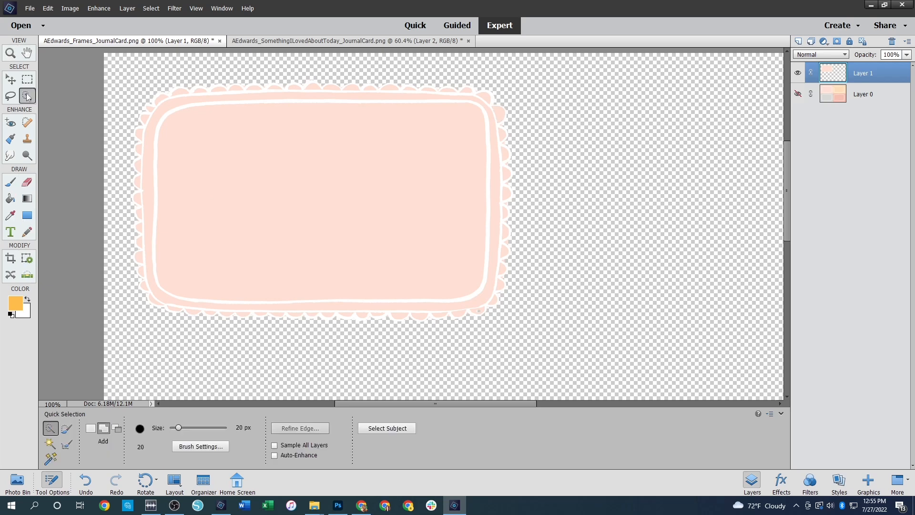
left_click(50, 443)
left_click(316, 237)
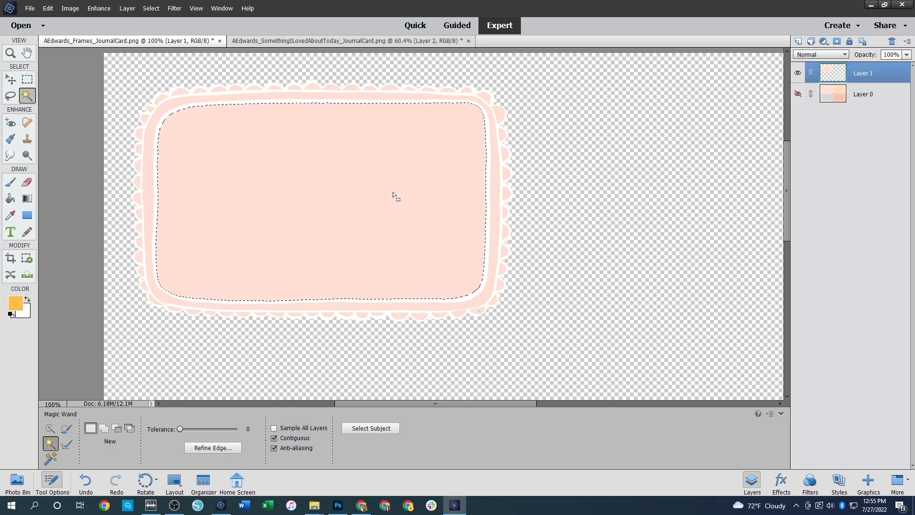
key("Delete")
left_click(496, 174)
key("Delete")
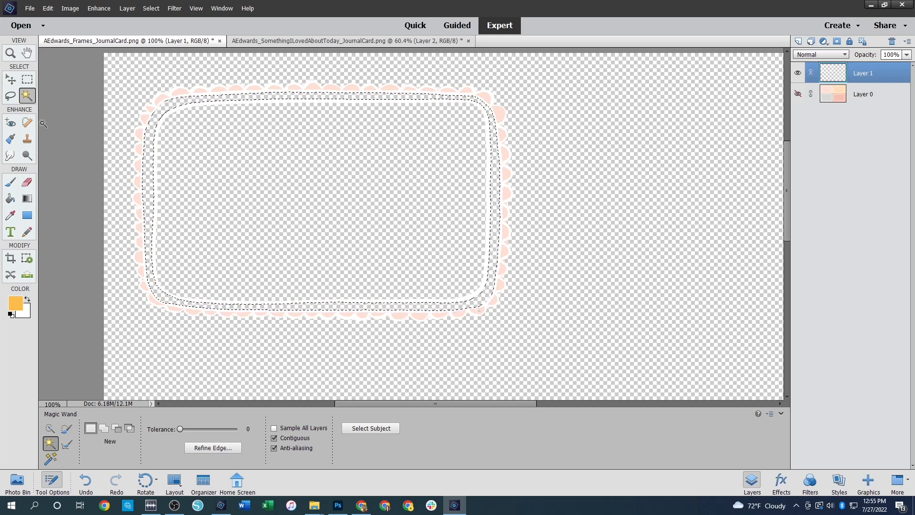
- Delete the pink fill inside each scallop along the frame's upper edge and upper corners with the Magic Wand, one scallop at a time
left_click(10, 53)
left_click(267, 96)
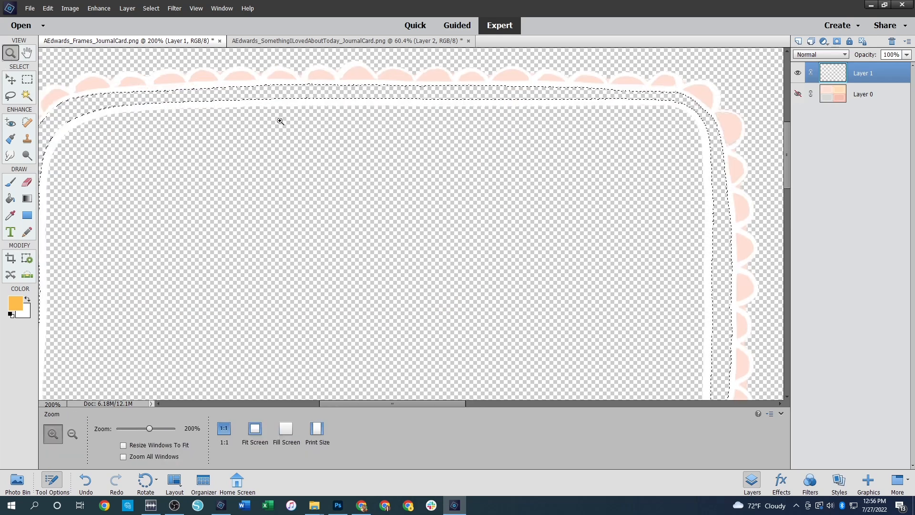
left_click(26, 95)
left_click(133, 82)
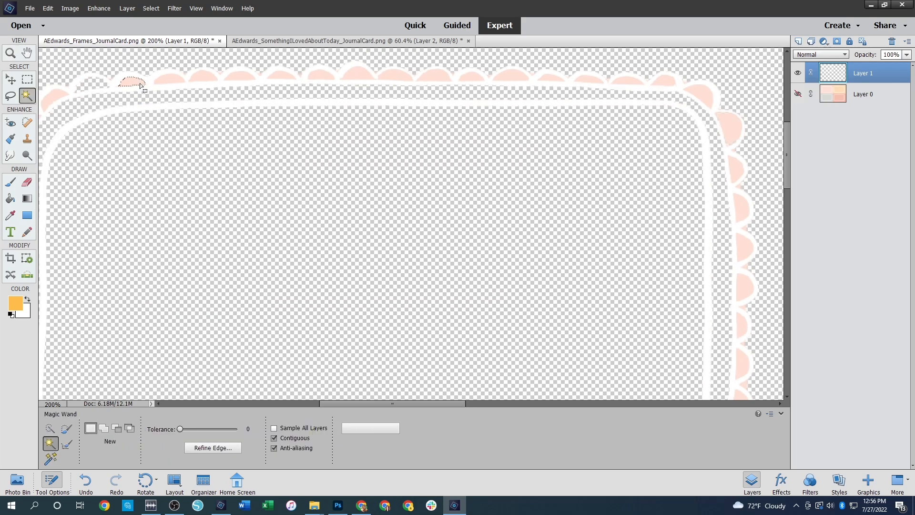
left_click(174, 81)
key("Delete")
left_click(203, 78)
key("Delete")
left_click(239, 80)
key("Delete")
left_click(281, 76)
key("Delete")
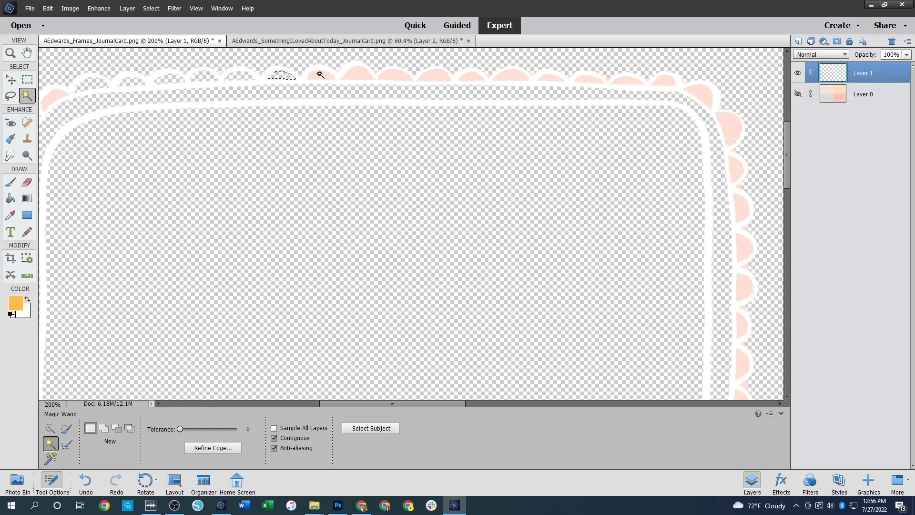
left_click(368, 76)
key("Delete")
left_click(436, 72)
key("Delete")
left_click(473, 81)
key("Delete")
left_click(510, 79)
key("Delete")
left_click(553, 81)
key("Delete")
left_click(590, 79)
key("Delete")
left_click(634, 86)
key("Delete")
left_click(660, 86)
key("Delete")
left_click(708, 93)
key("Delete")
left_click(731, 126)
key("Delete")
left_click(60, 92)
key("Delete")
- Add a new blank layer with the default name and convert it into the document's Background layer
key("z")
right_click(374, 253)
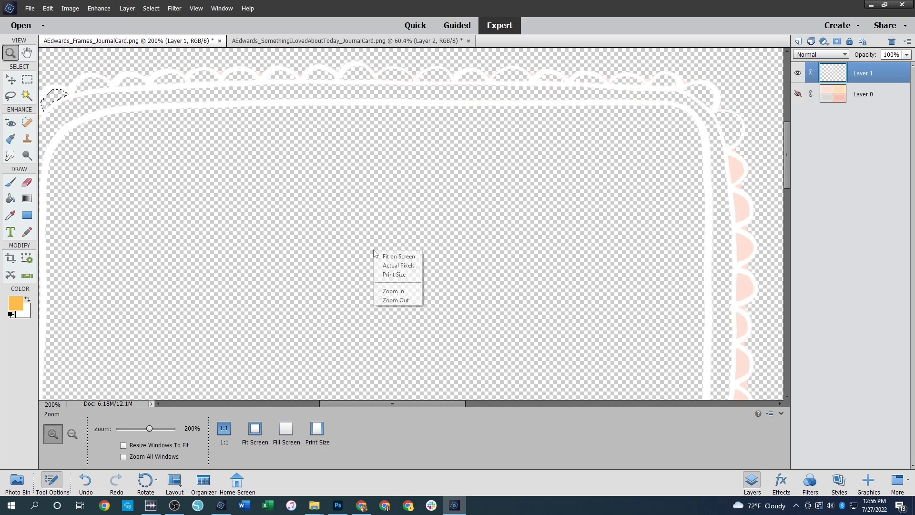
left_click(412, 256)
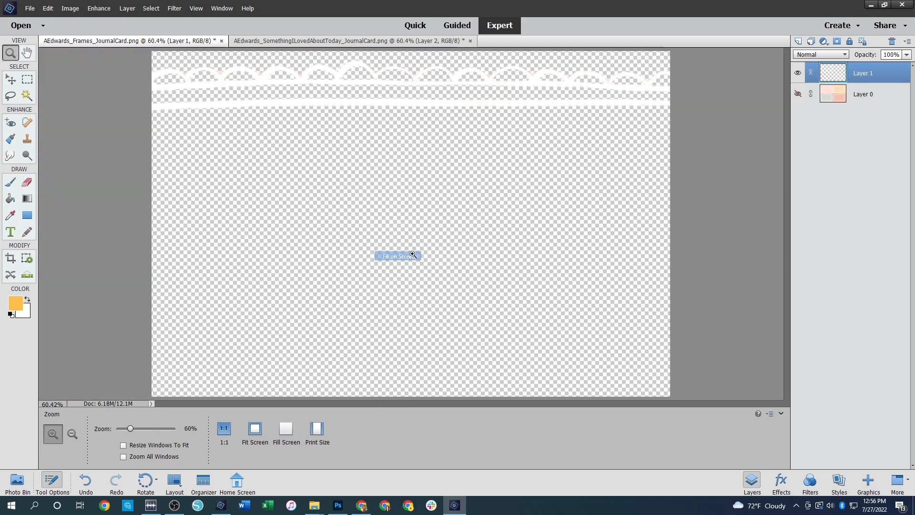
left_click(185, 78)
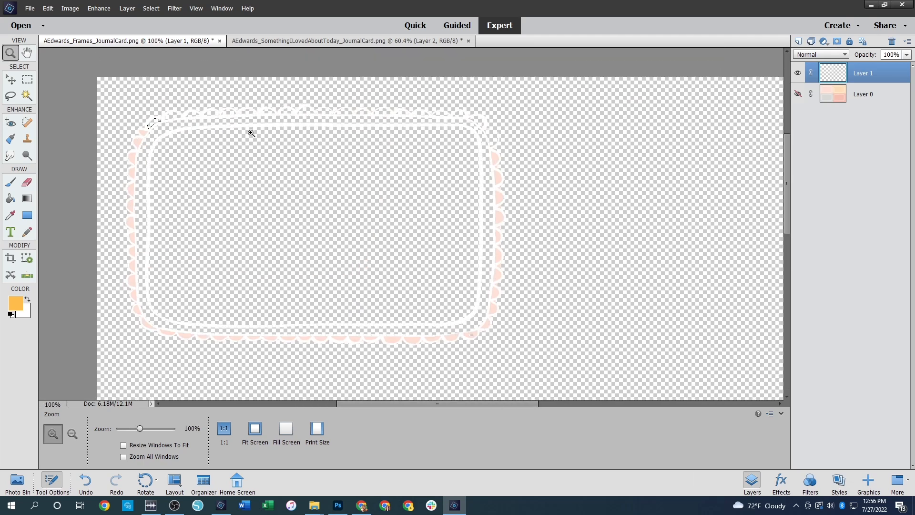
left_click(247, 134)
left_click(127, 8)
mouse_move(157, 19)
left_click(272, 22)
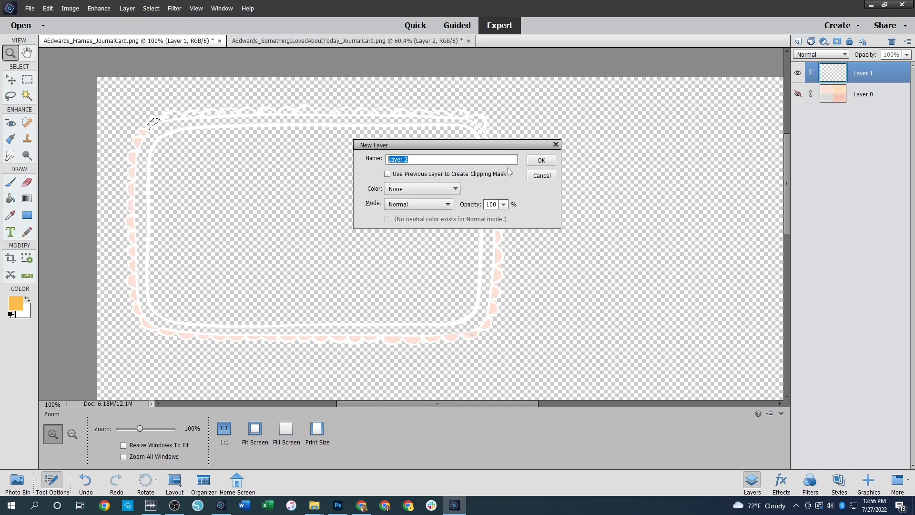
left_click(542, 161)
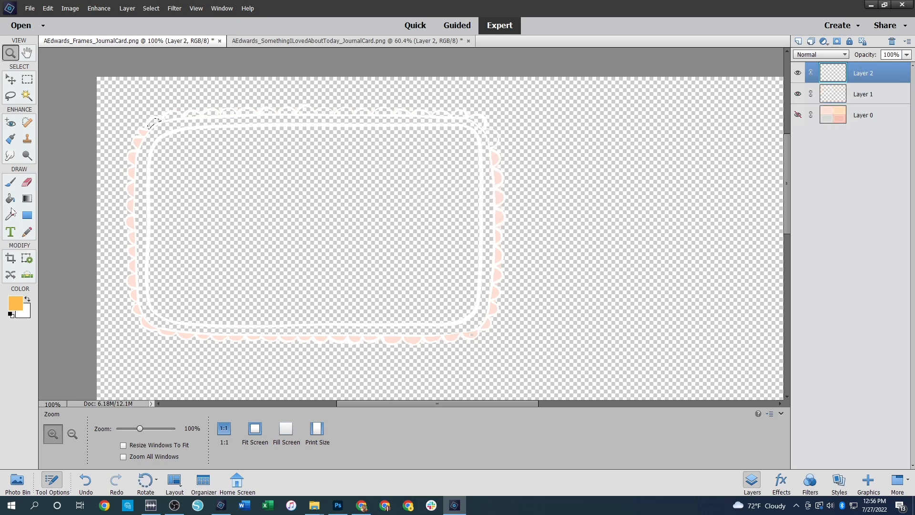
left_click(127, 9)
mouse_move(135, 19)
left_click(257, 36)
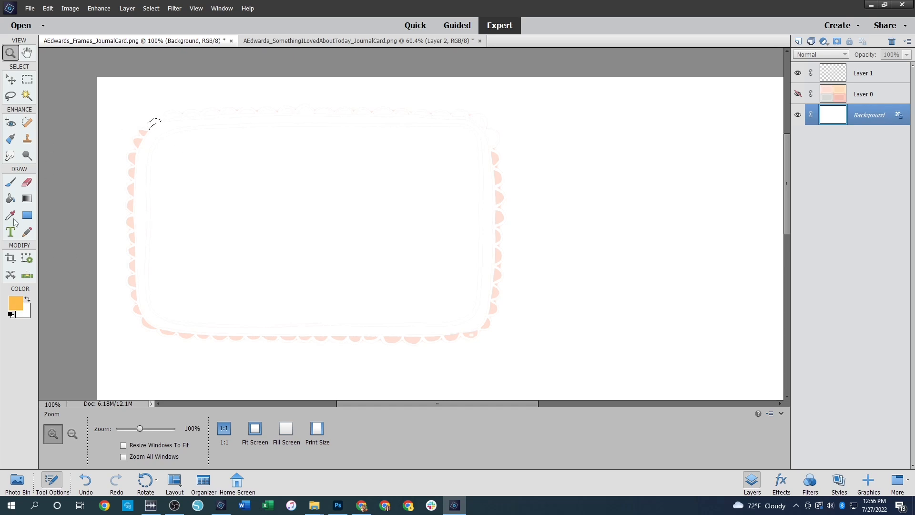
- Fill the whole Background layer with the orange foreground color using the Paint Bucket, without the small scallop selection limiting the fill
left_click(10, 199)
left_click(619, 267)
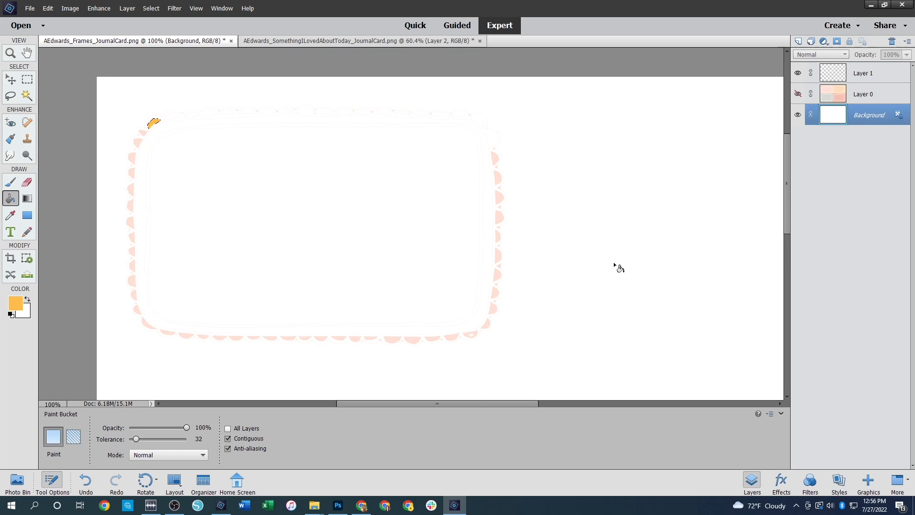
key("ctrl+z")
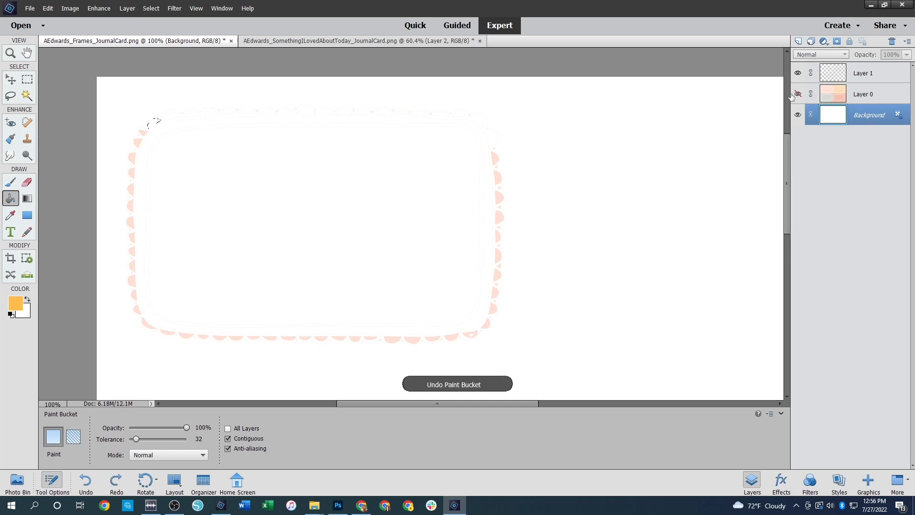
left_click(609, 238)
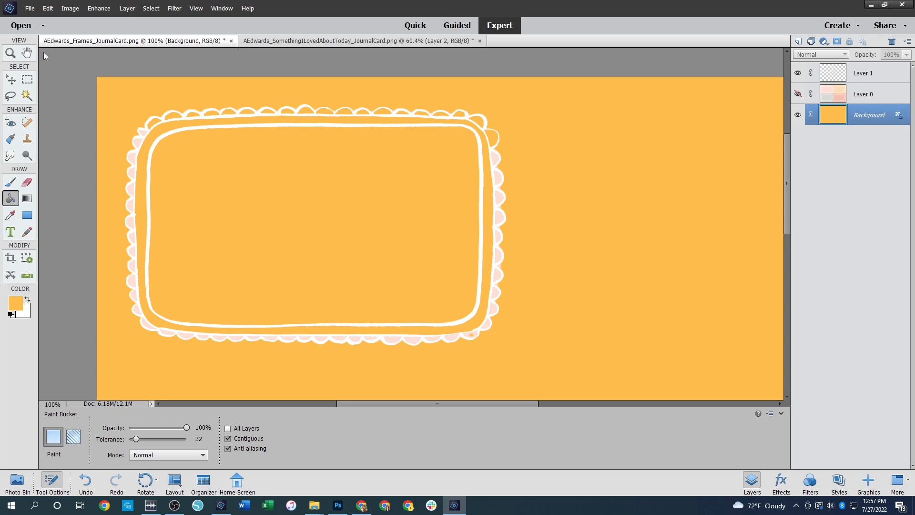
- Compare the isolated white frame on orange with the original cards by toggling Layer 0's visibility, leaving Layer 0 shown
left_click(10, 53)
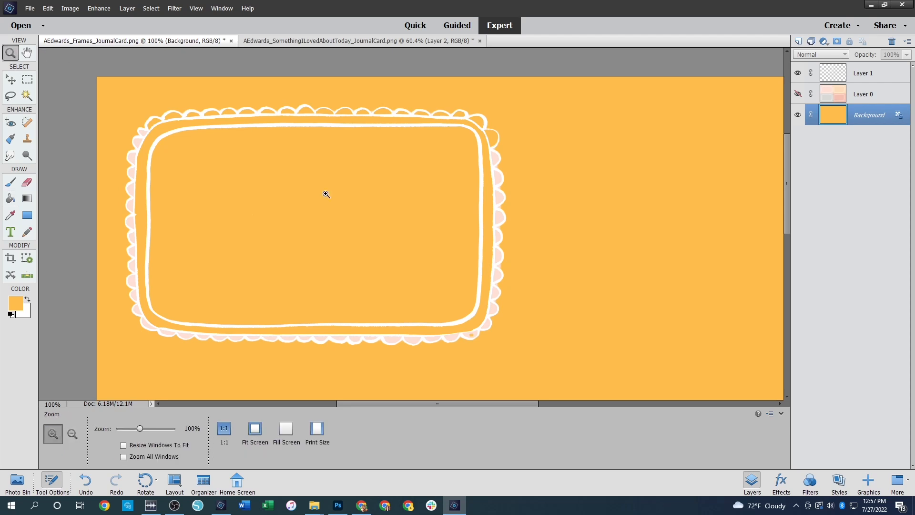
right_click(339, 213)
left_click(379, 219)
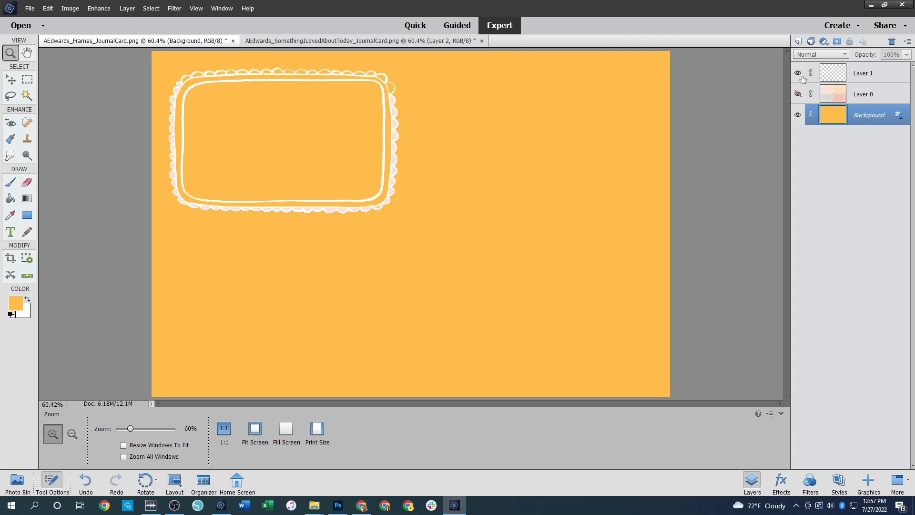
left_click(798, 94)
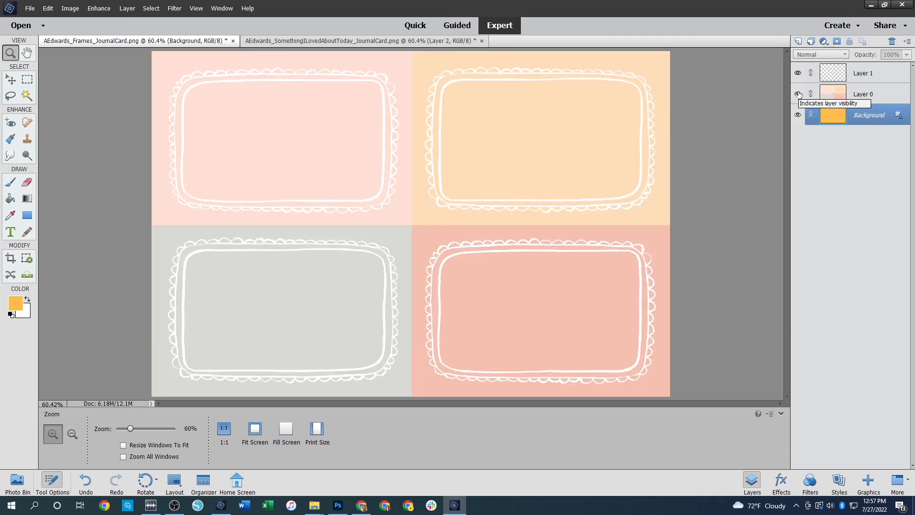
left_click(798, 94)
left_click(798, 95)
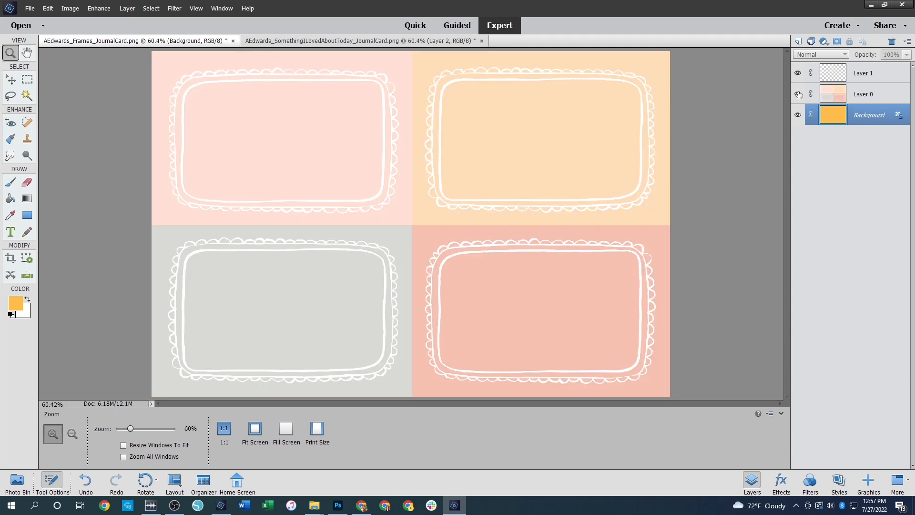
left_click(798, 94)
left_click(798, 95)
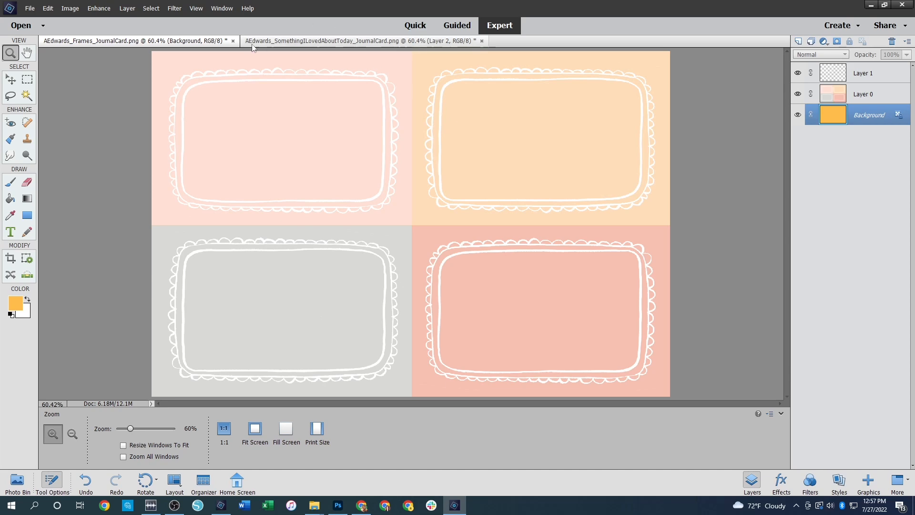
- Switch to the AEdwards_SomethingILovedAboutToday_JournalCard.png document
left_click(310, 47)
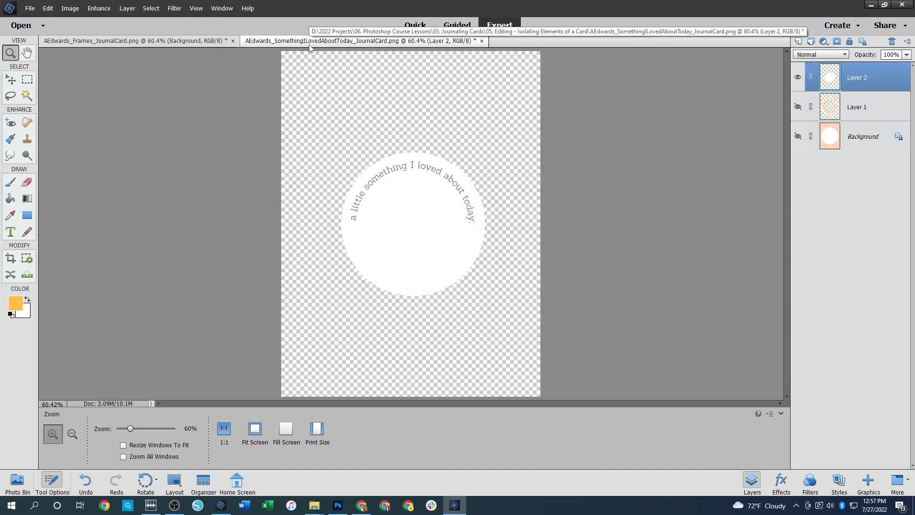